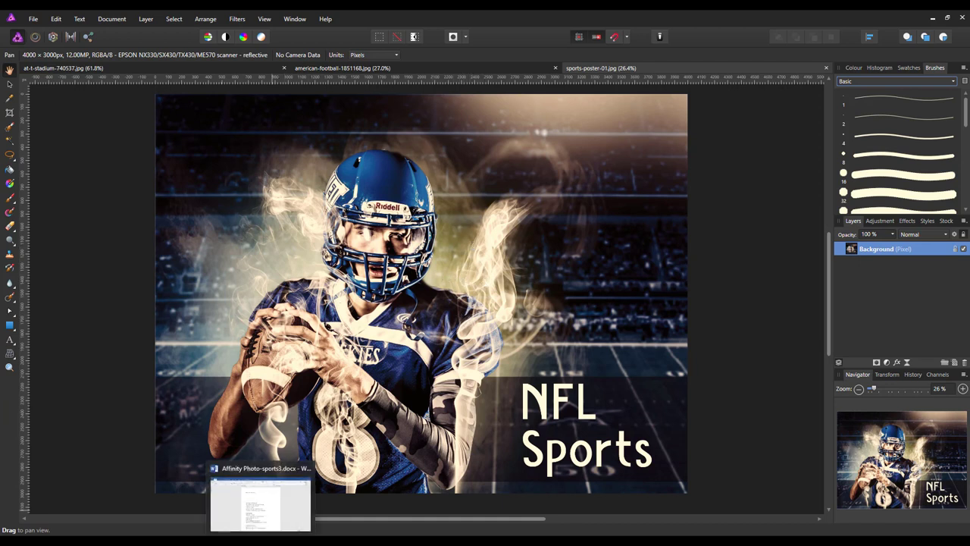
Switch to the web browser and view the football wallpaper video and the two free smoke brush download pages.
click(235, 503)
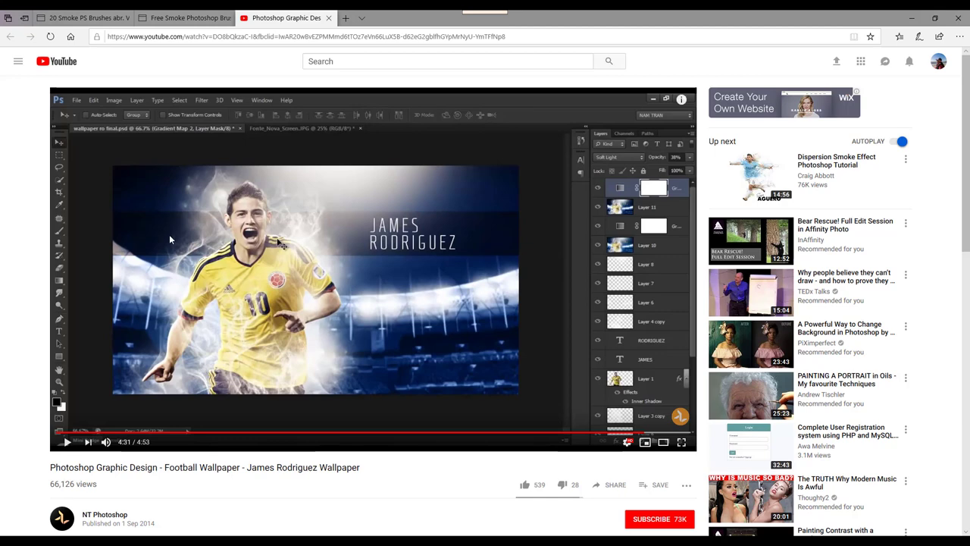
click(83, 18)
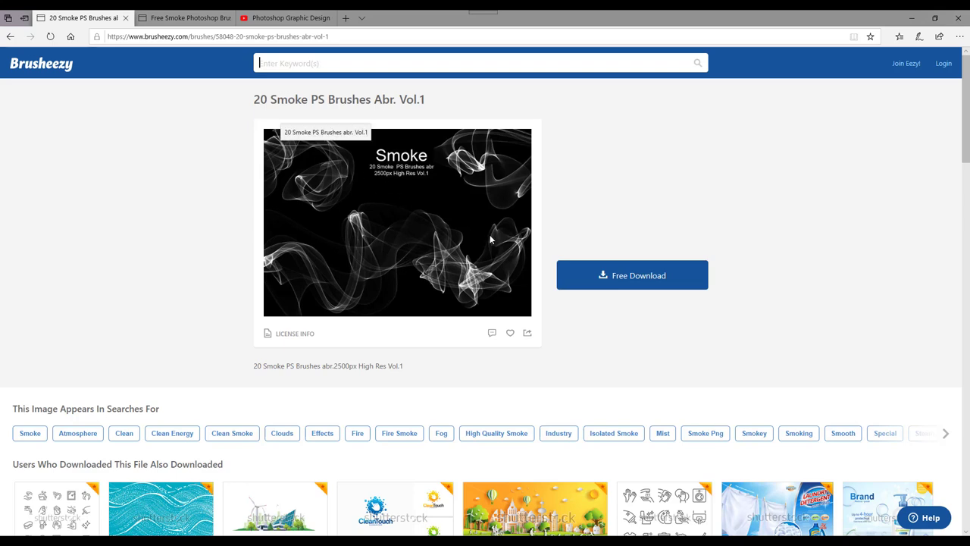
click(182, 18)
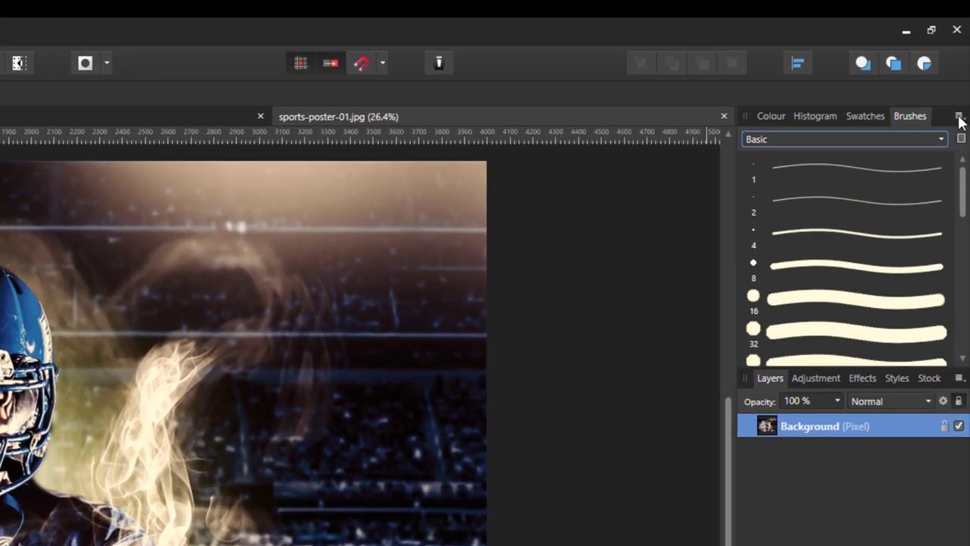
Import the brush file Free Smoke Photoshop Brushes 2.abr from the Free_Smoke_Photoshop_Brushes_2 folder in Downloads.
click(958, 117)
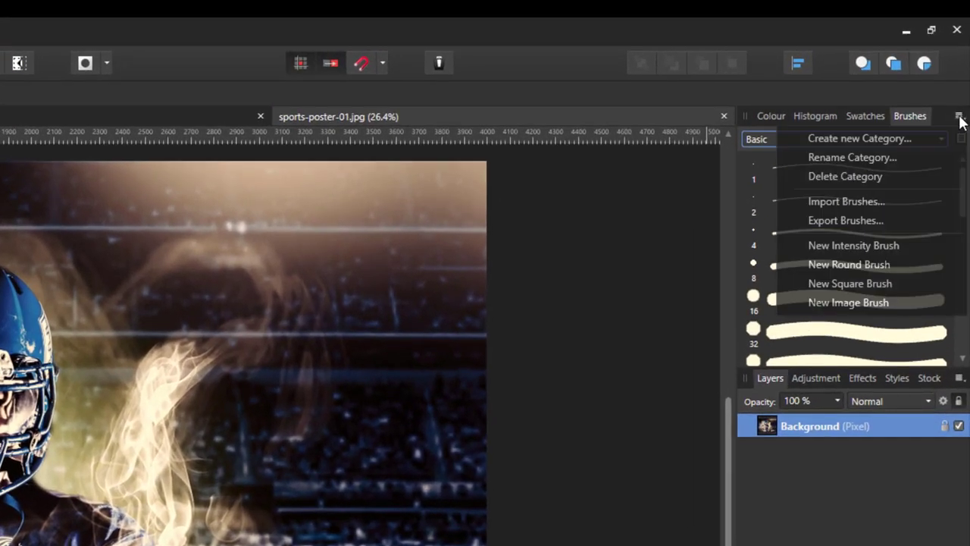
click(838, 201)
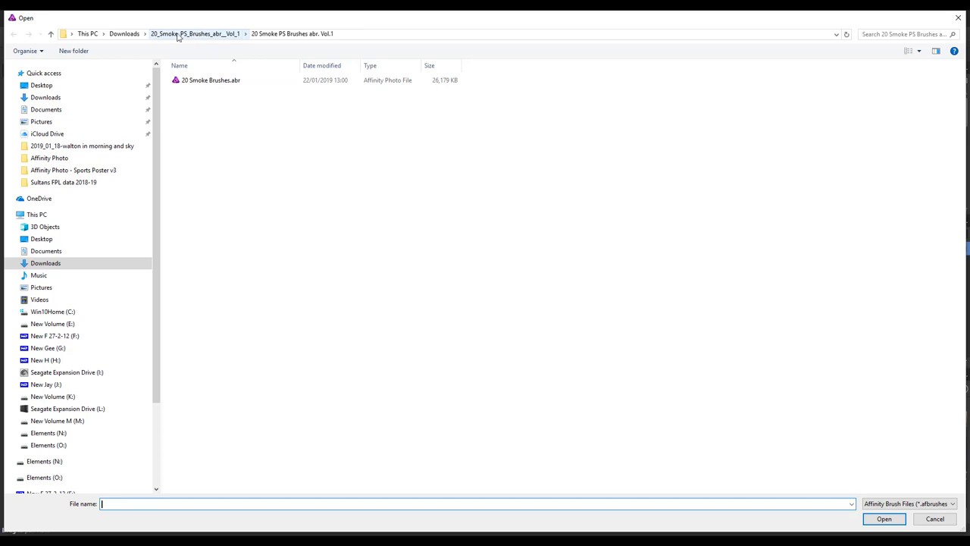
click(133, 36)
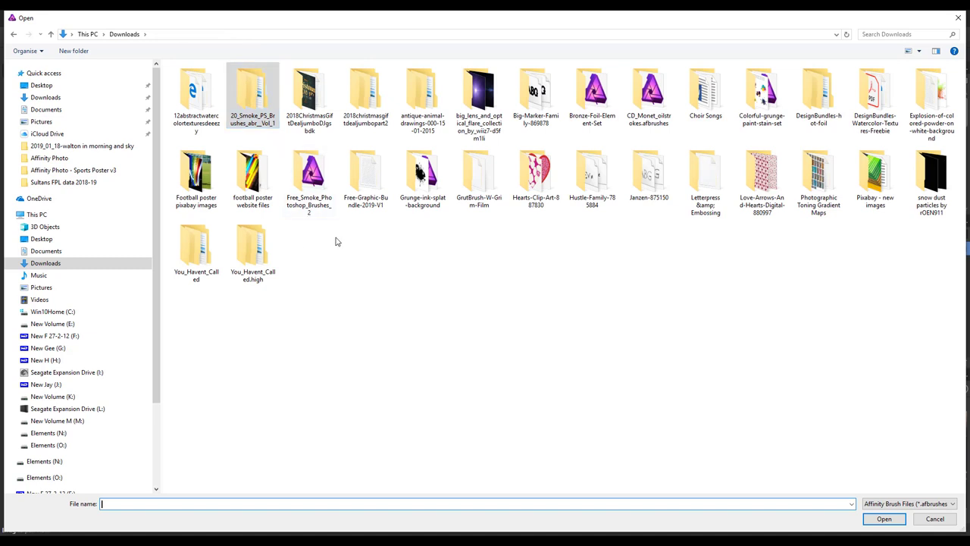
double_click(310, 174)
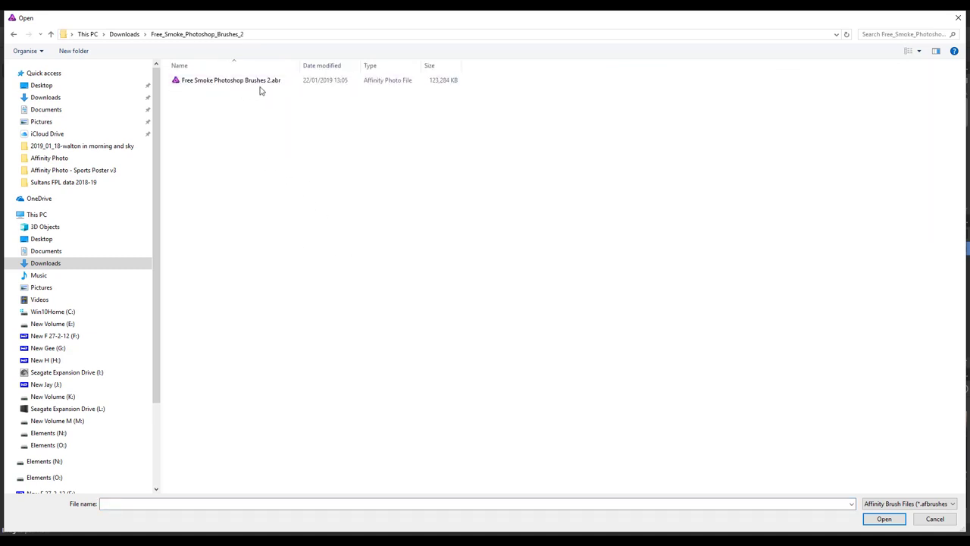
click(884, 521)
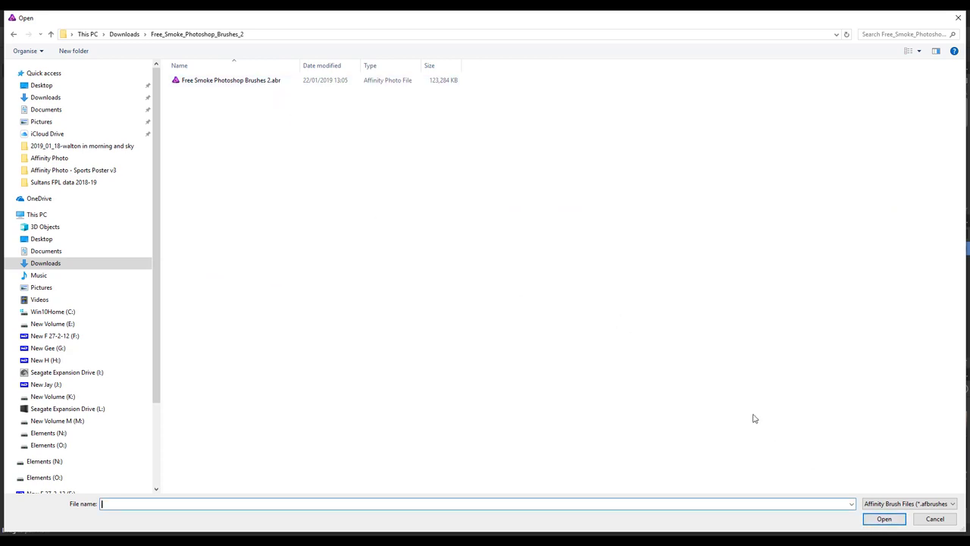
click(889, 521)
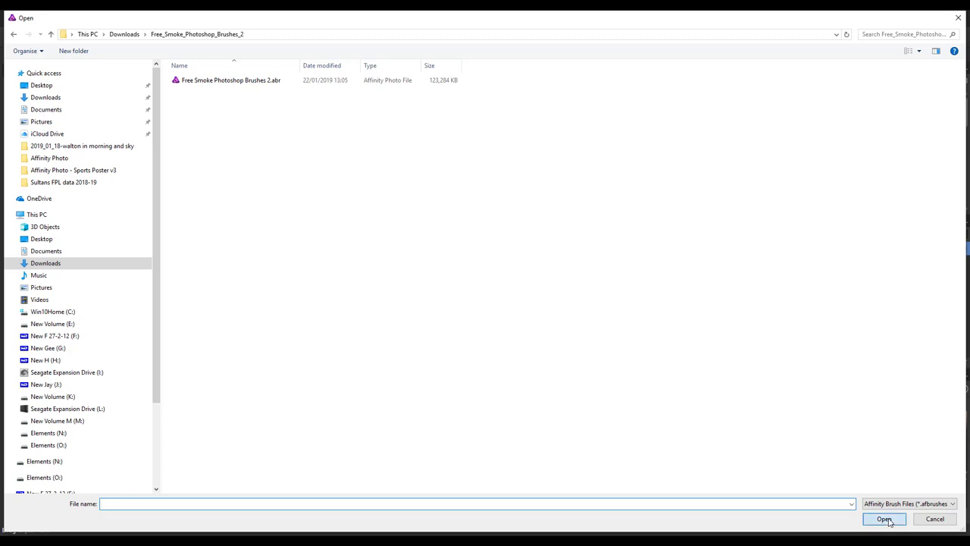
click(843, 422)
click(887, 523)
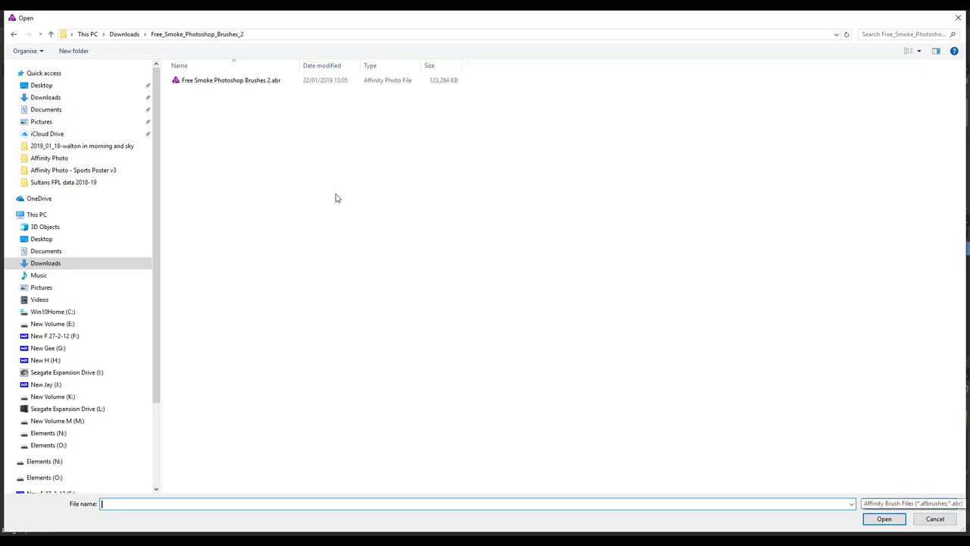
click(220, 82)
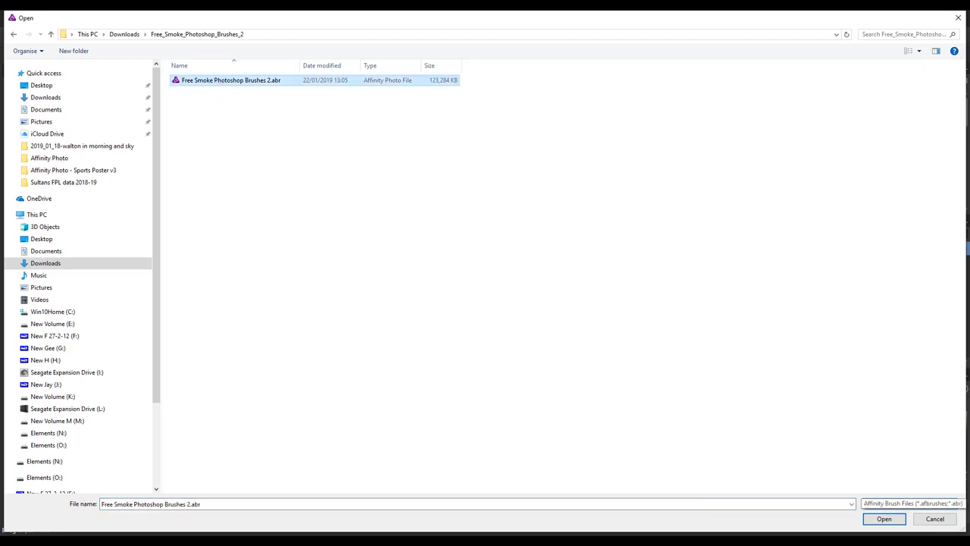
click(884, 518)
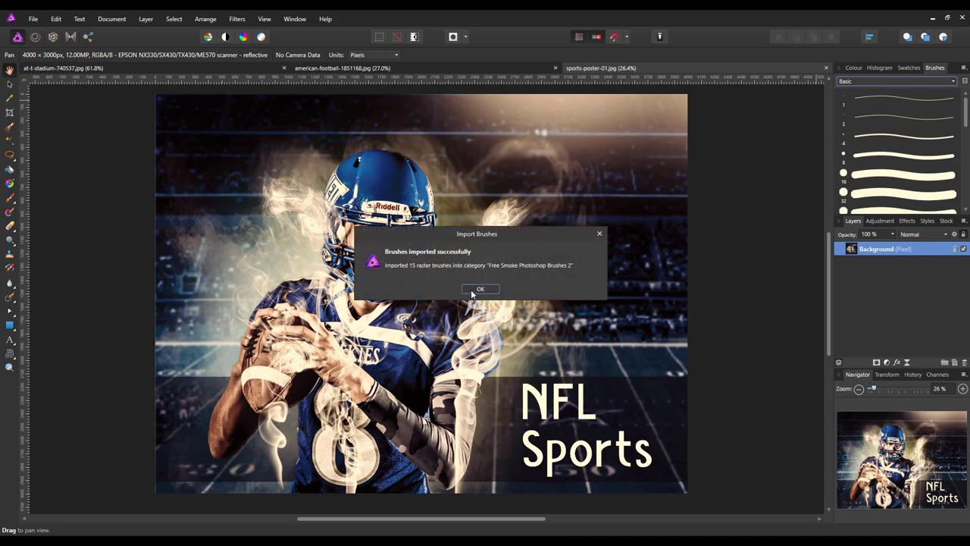
click(480, 288)
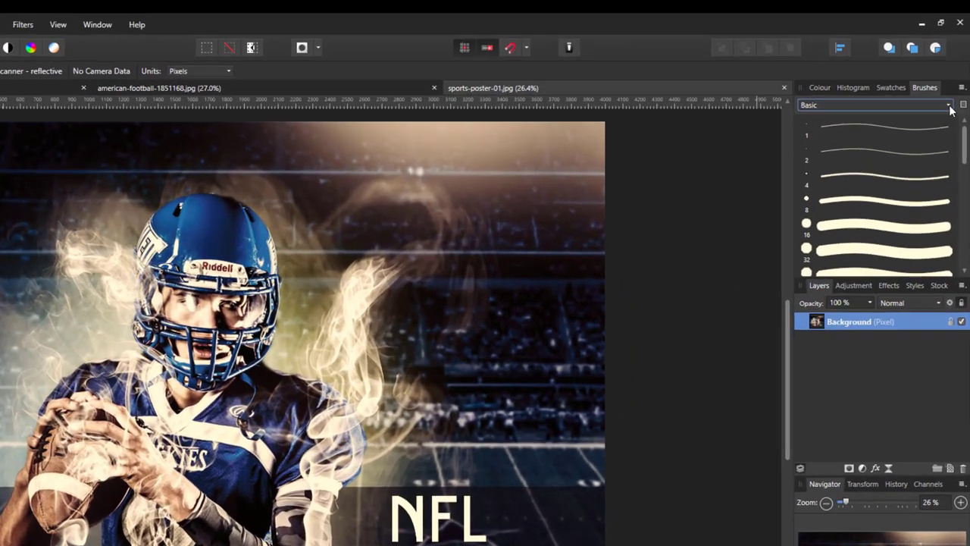
Look through the brush categories for the smoke brush sets, keeping Basic as the chosen category.
click(953, 81)
mouse_move(944, 169)
mouse_down()
mouse_move(940, 394)
mouse_move(926, 424)
mouse_up()
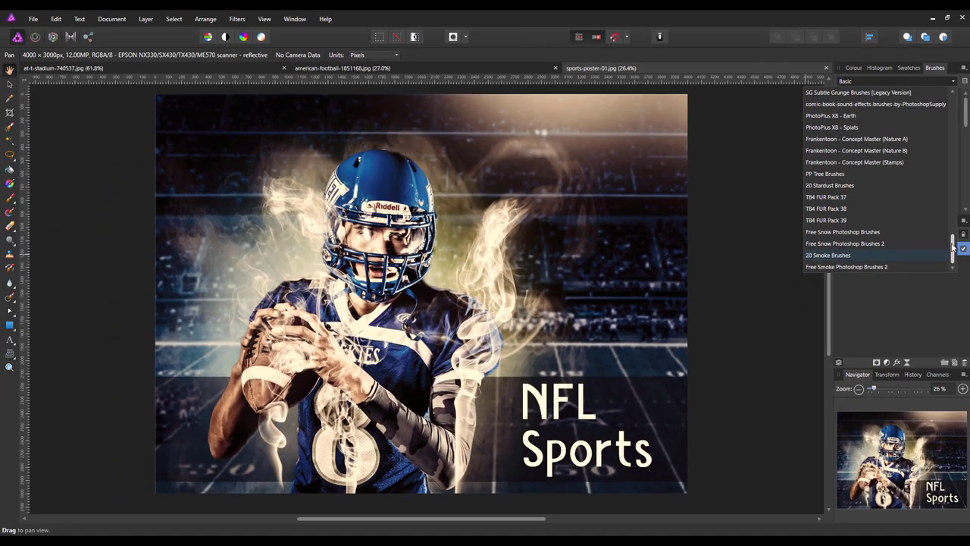
scroll(944, 404, up, 1)
drag(953, 243, 953, 102)
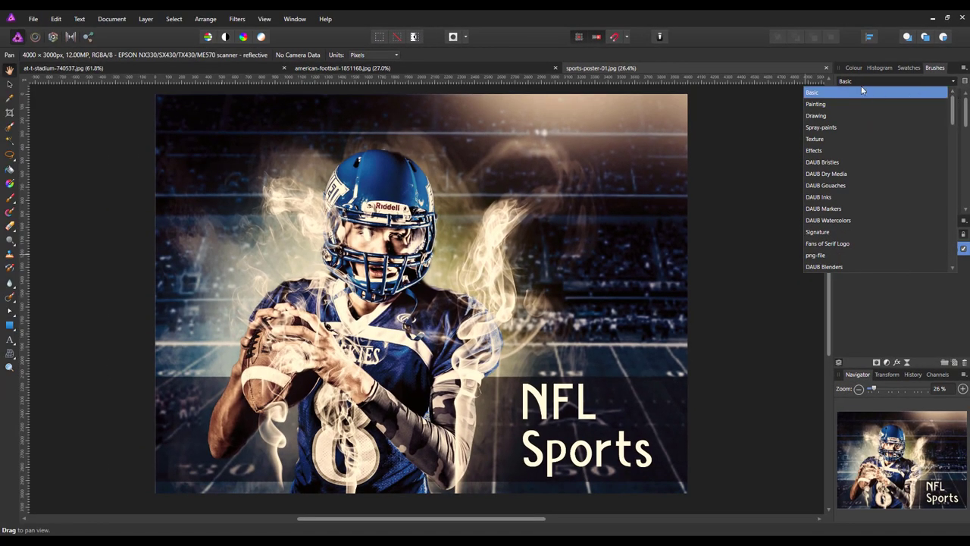
click(815, 93)
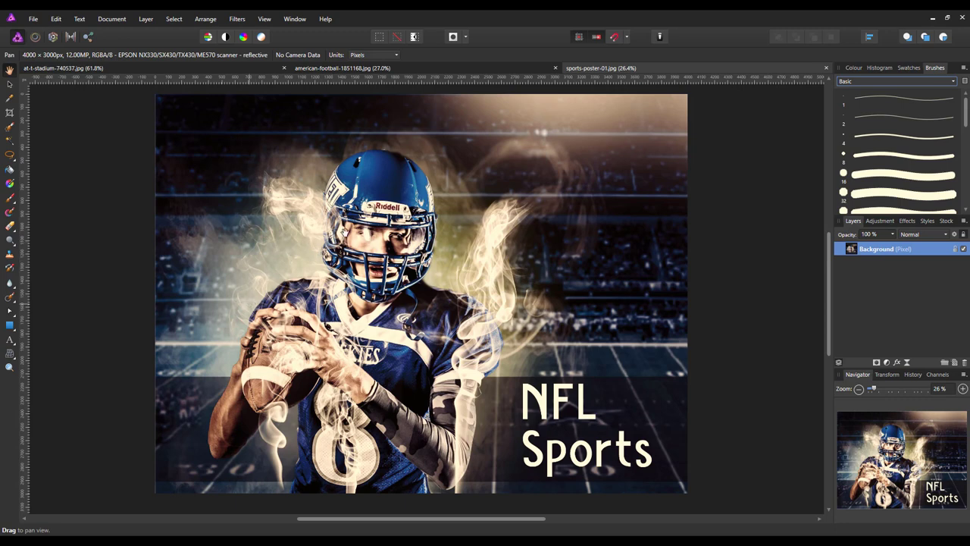
Close the sports-poster-01.jpg document and bring up the american-football-1851168.jpg photo.
click(827, 68)
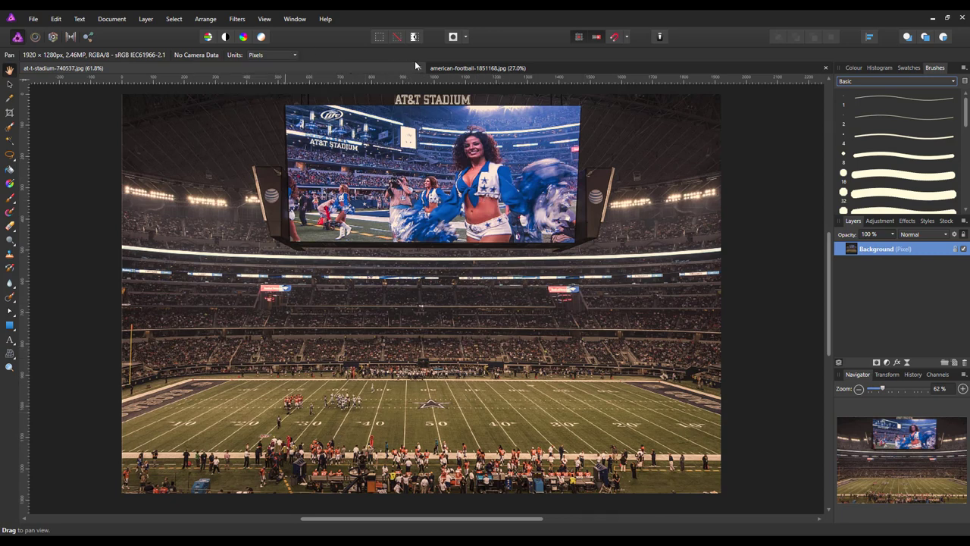
click(444, 69)
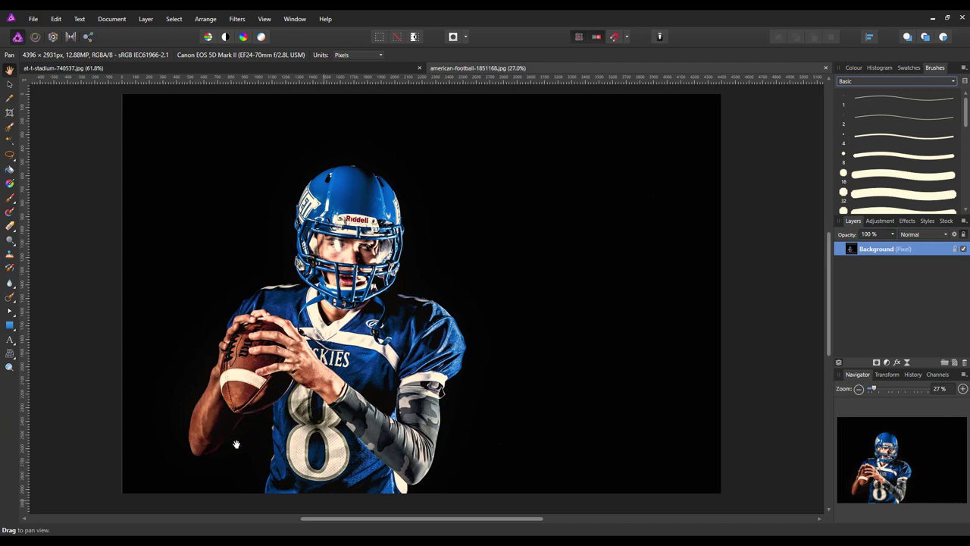
Create a new landscape Web document of 4000 × 3000 px at 300 DPI in RGB/8.
click(33, 20)
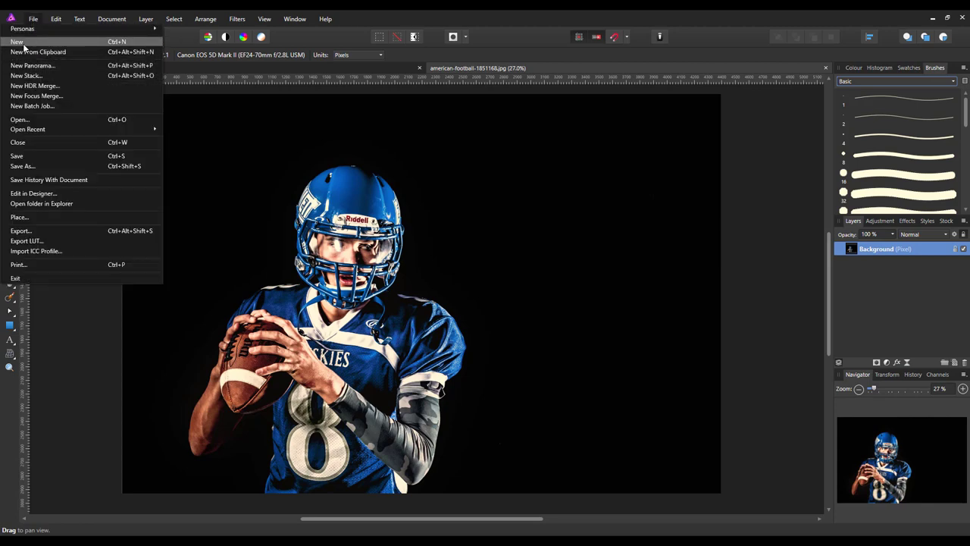
click(18, 42)
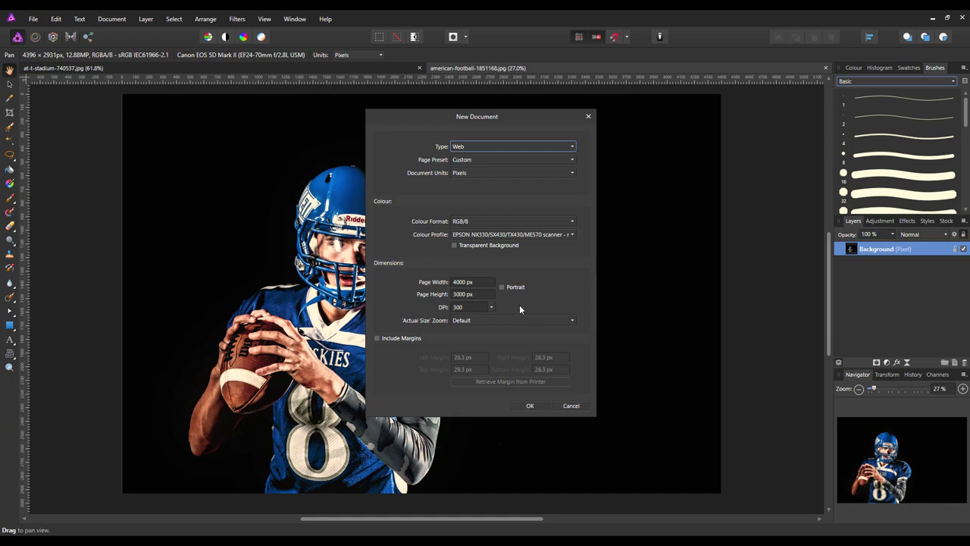
click(455, 245)
click(529, 407)
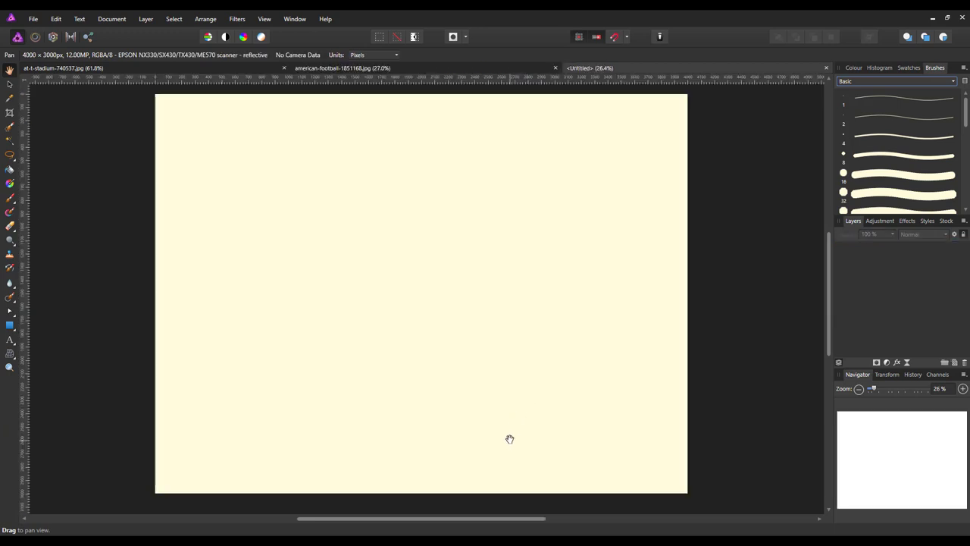
Select the football player and his ball in american-football-1851168.jpg with the Selection Brush.
click(315, 69)
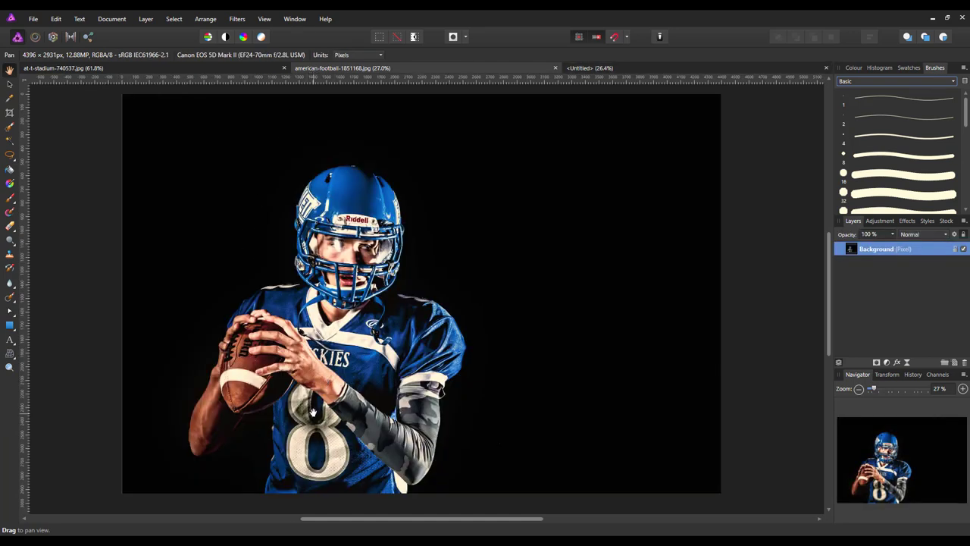
click(9, 128)
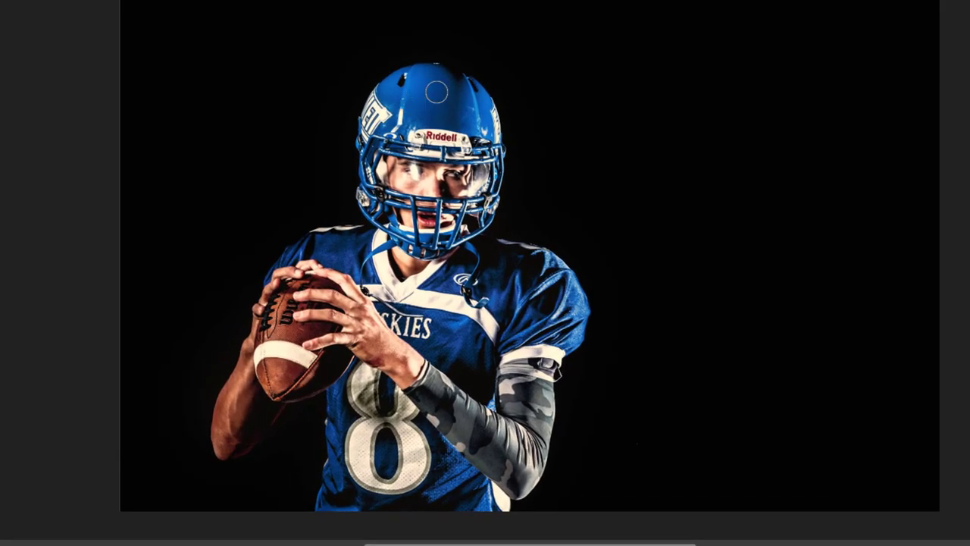
mouse_move(431, 88)
mouse_down()
mouse_move(430, 326)
mouse_move(413, 455)
mouse_move(393, 267)
mouse_up()
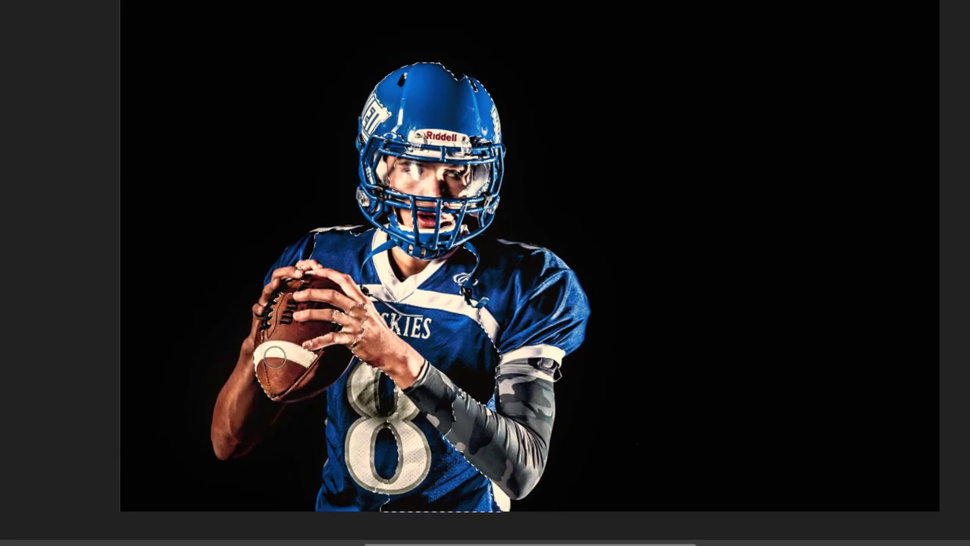
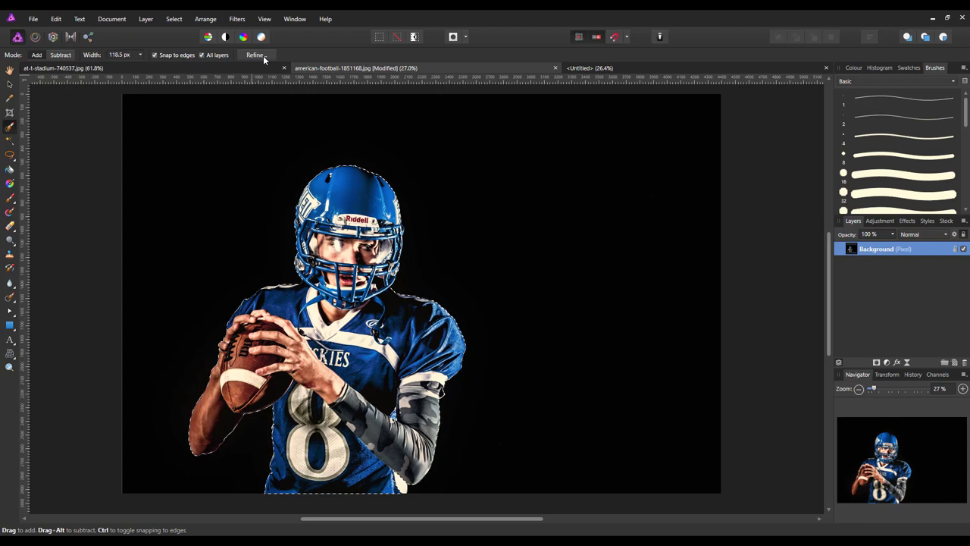
Refine the player selection with a 0.5 px feather and output it as a selection.
click(261, 56)
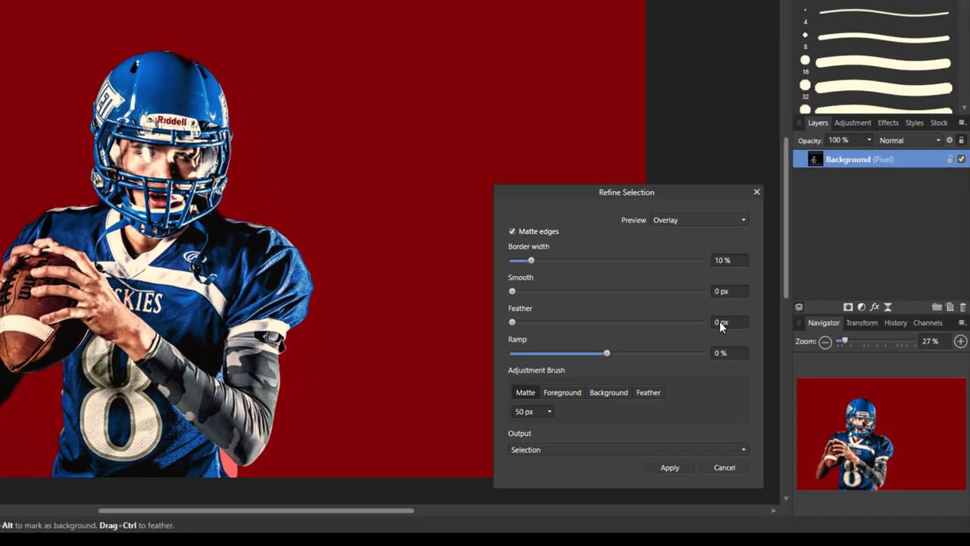
click(721, 323)
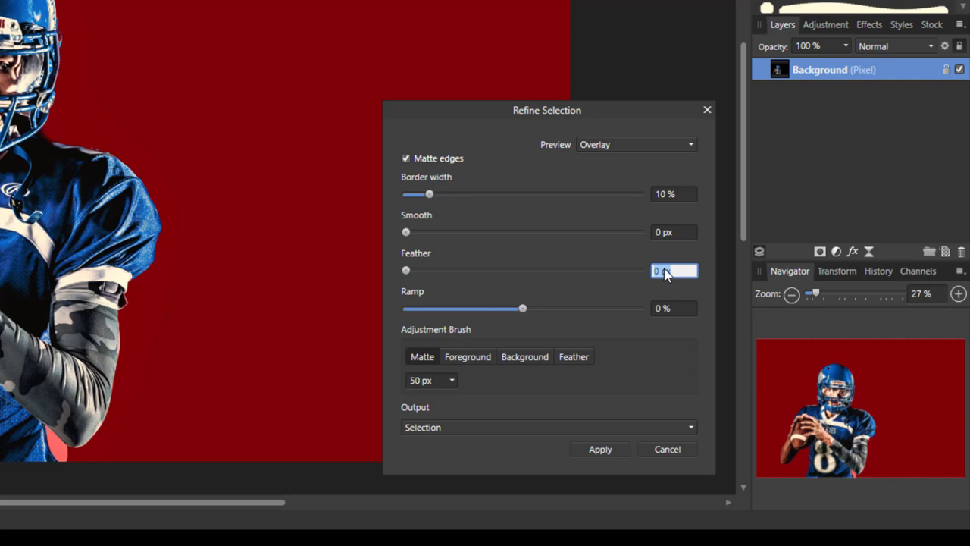
key(BackSpace)
key(Return)
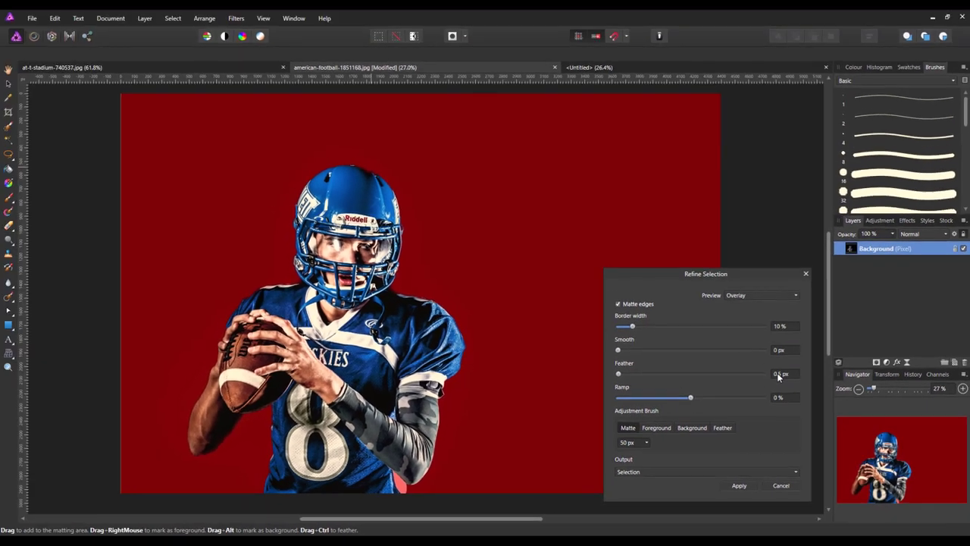
click(739, 486)
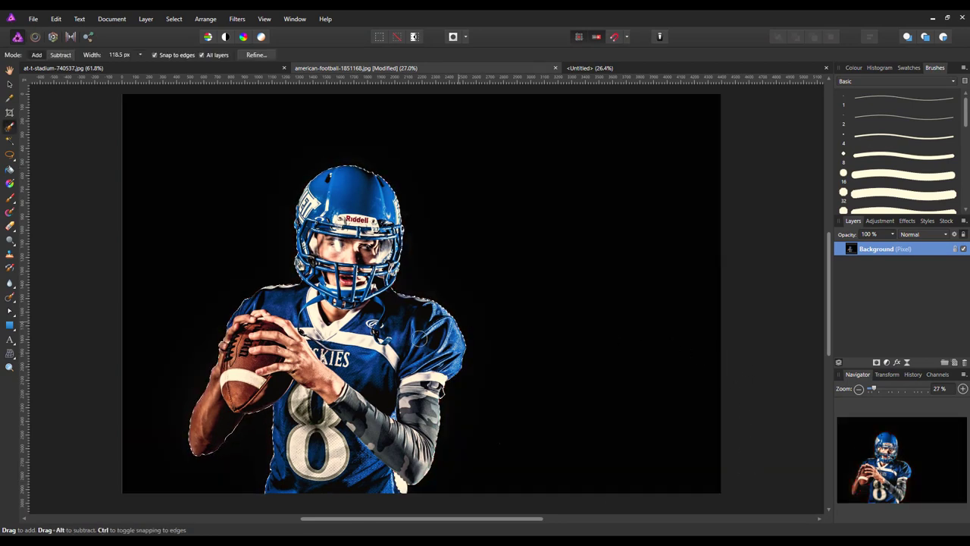
Duplicate the selected player onto a new layer and clear the selection.
key(ctrl+j)
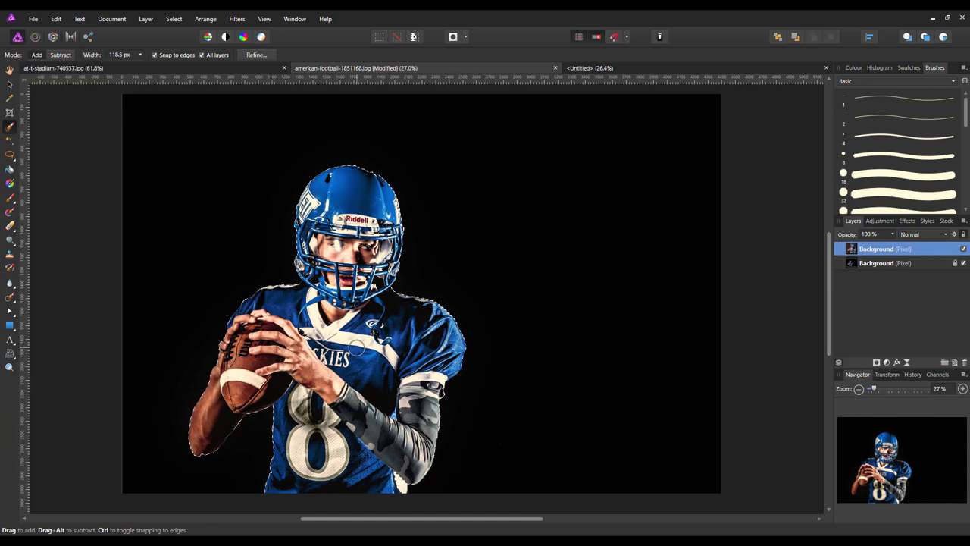
key(ctrl+d)
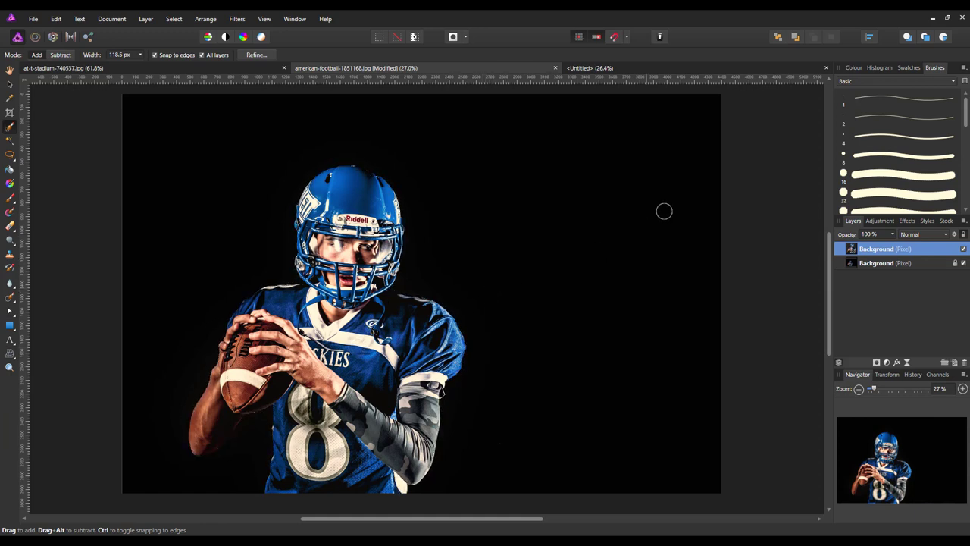
Copy the cut-out player layer and paste it into the blank untitled document.
right_click(906, 251)
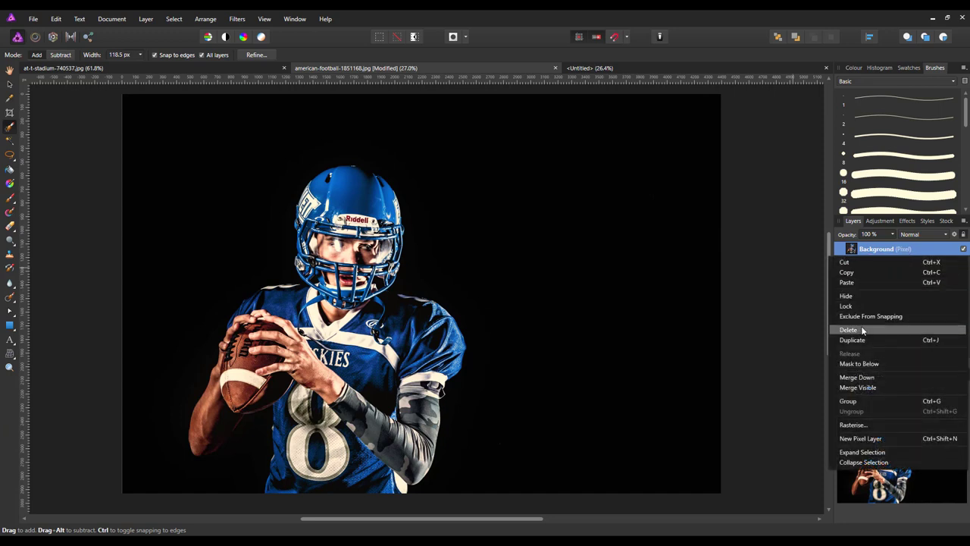
click(846, 272)
key(ctrl+v)
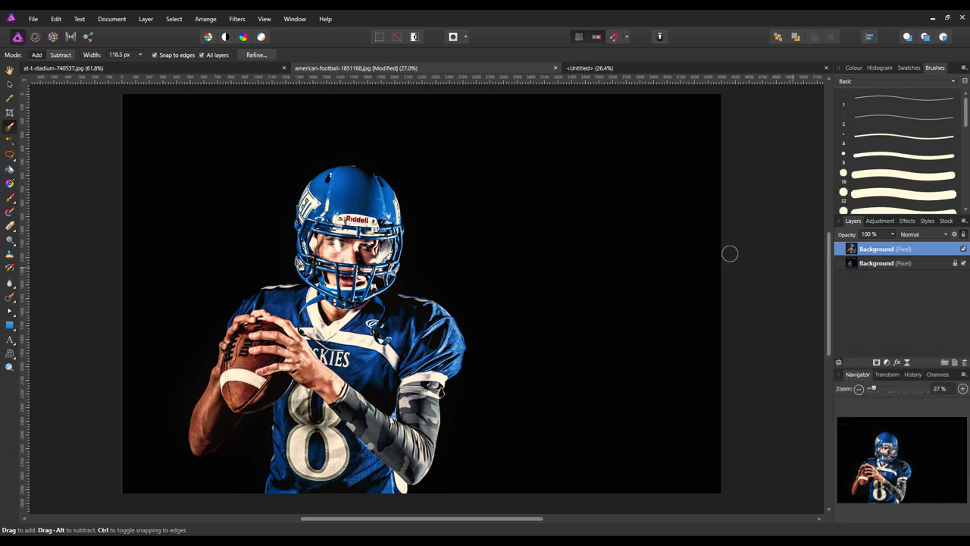
click(637, 67)
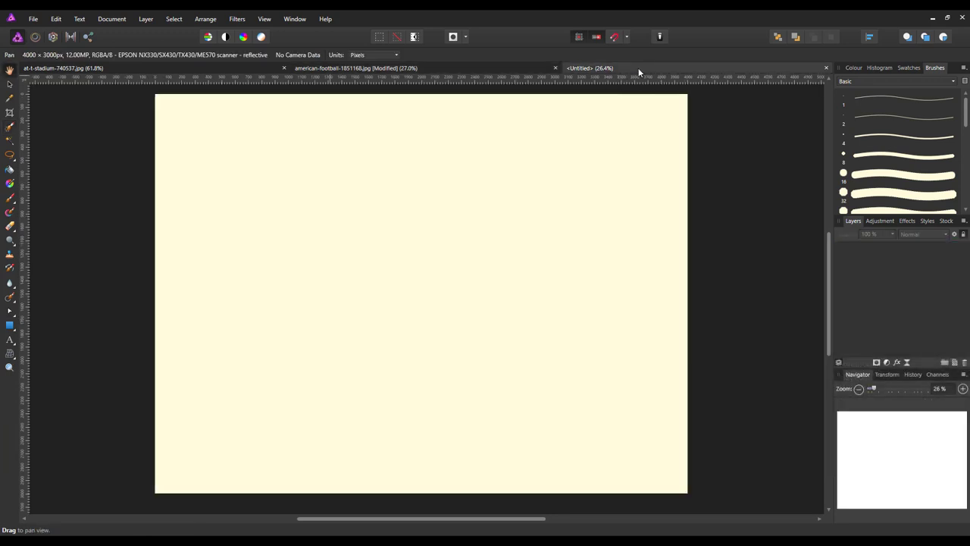
click(56, 19)
click(19, 83)
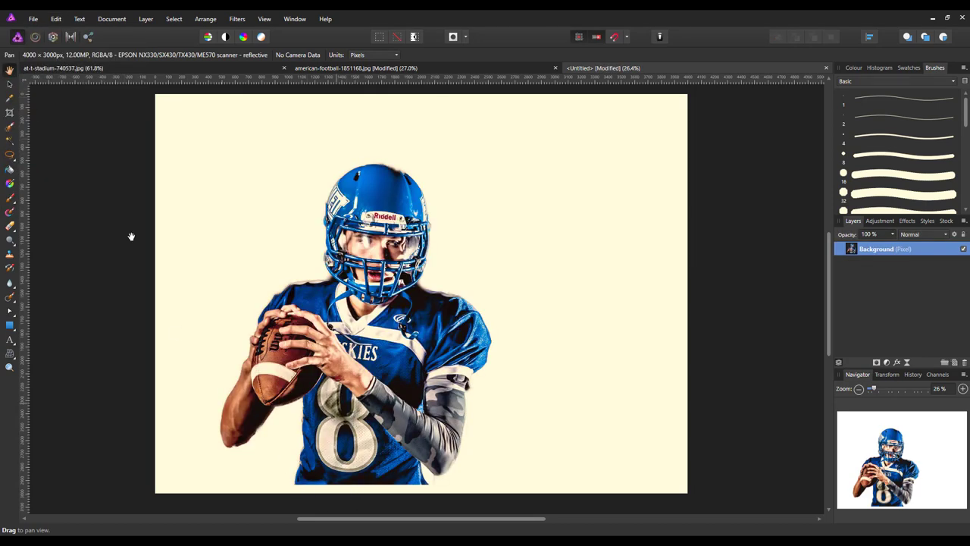
Enlarge the player and position him so the cut-off bottom of his body sits at the canvas's lower edge.
click(10, 84)
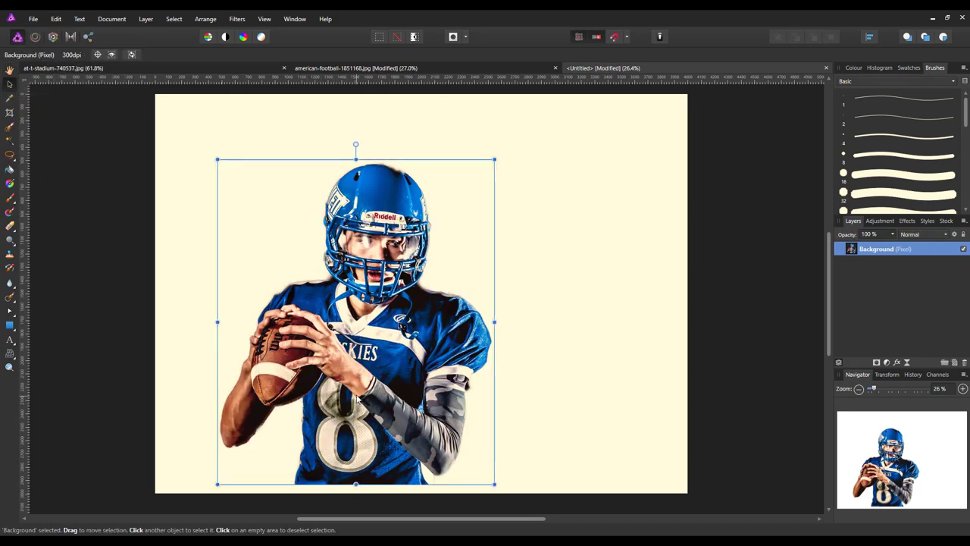
mouse_move(357, 398)
mouse_down()
mouse_move(382, 407)
mouse_move(370, 409)
mouse_up()
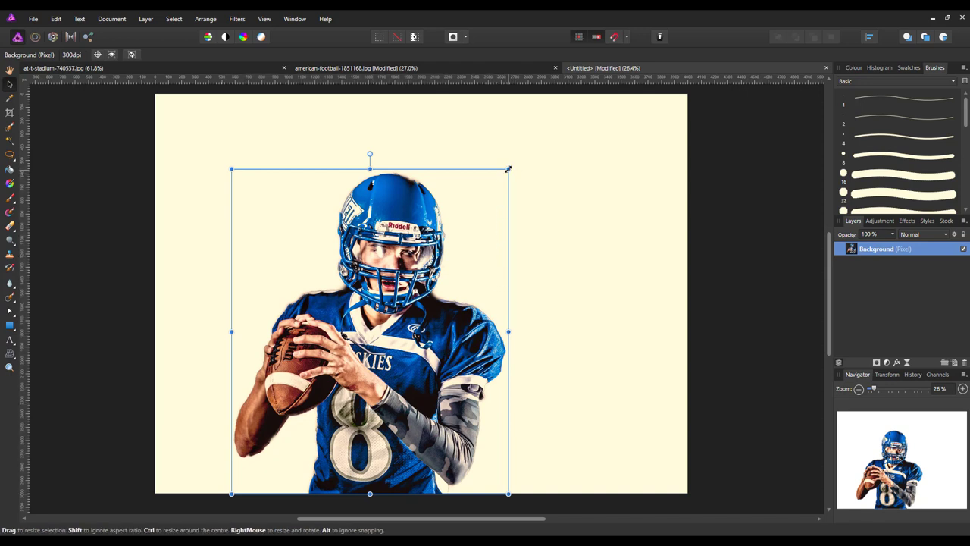
mouse_move(508, 169)
mouse_down()
mouse_move(522, 153)
mouse_move(525, 167)
mouse_up()
drag(406, 399, 409, 390)
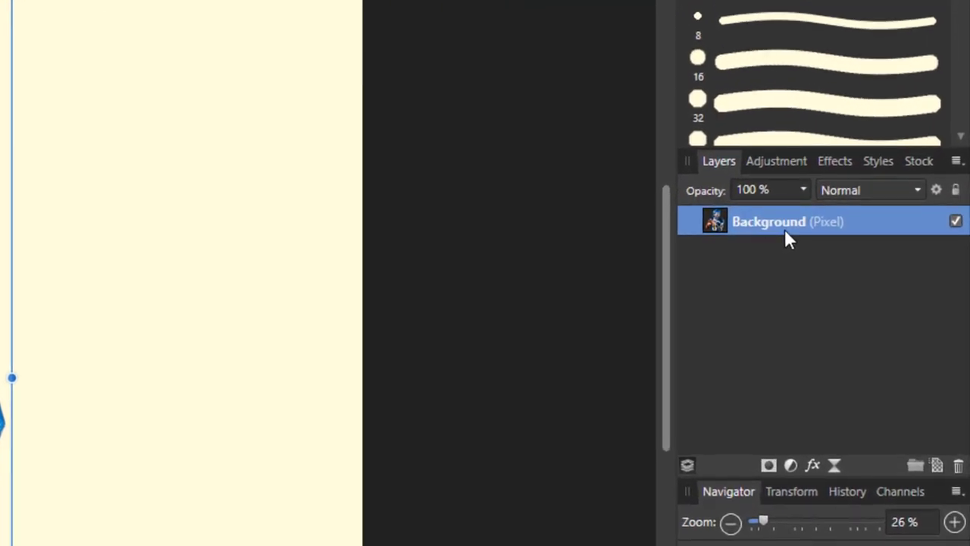
Rename the player layer as sportman.
double_click(883, 249)
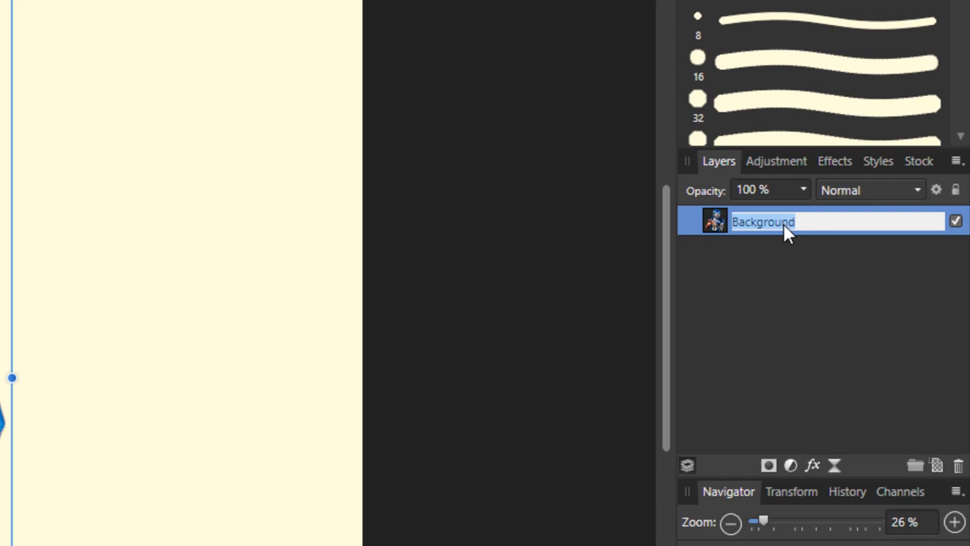
text(sportm)
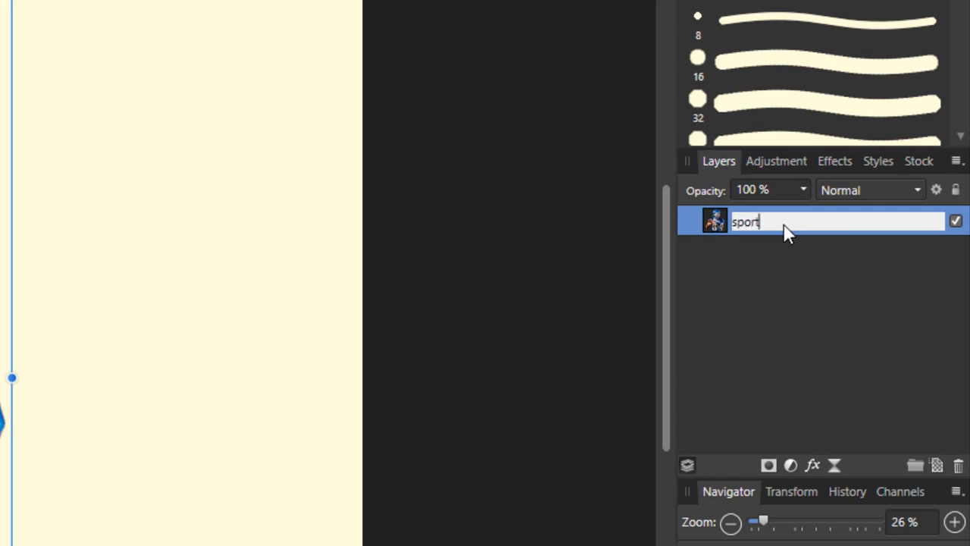
text(an)
key(Return)
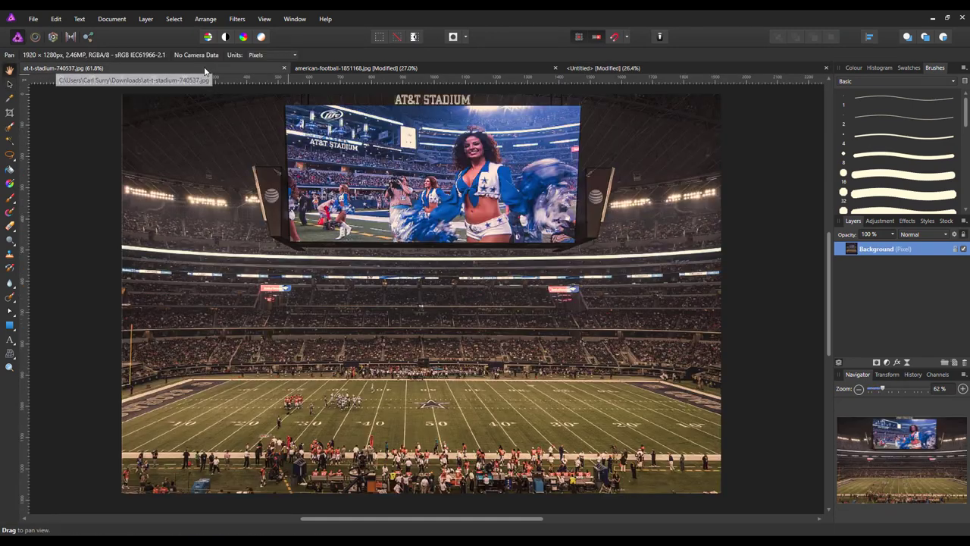
Copy the Background layer from at-t-stadium-740537.jpg and paste it into the untitled document.
click(206, 70)
key(h)
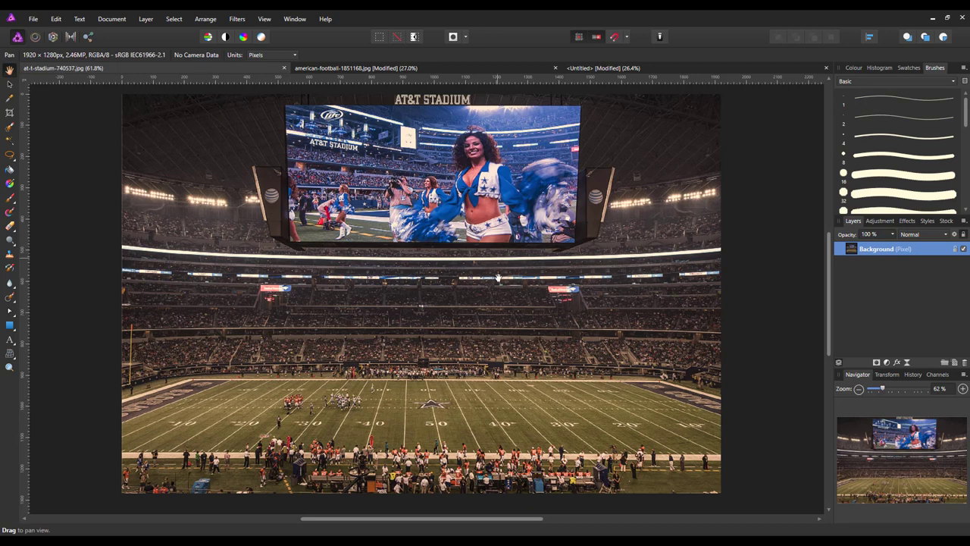
right_click(880, 252)
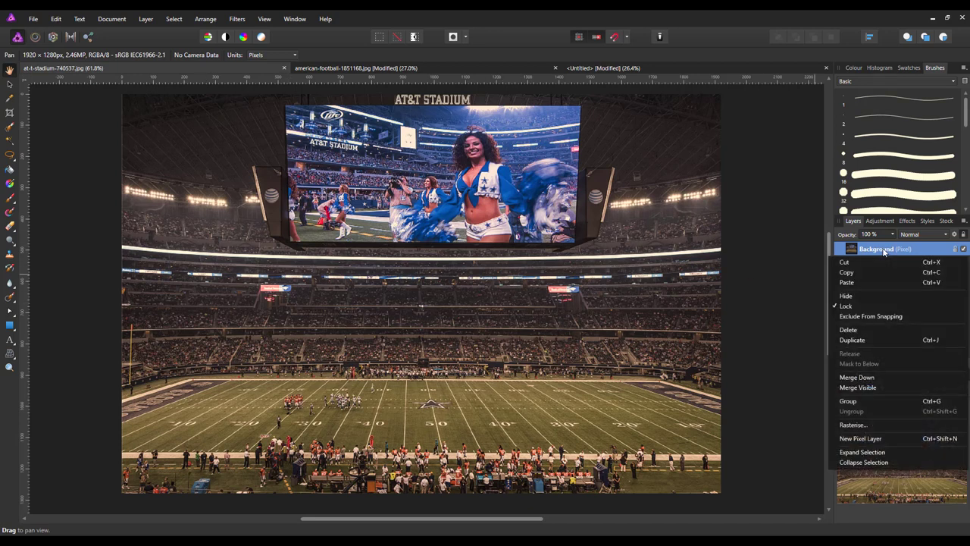
click(847, 274)
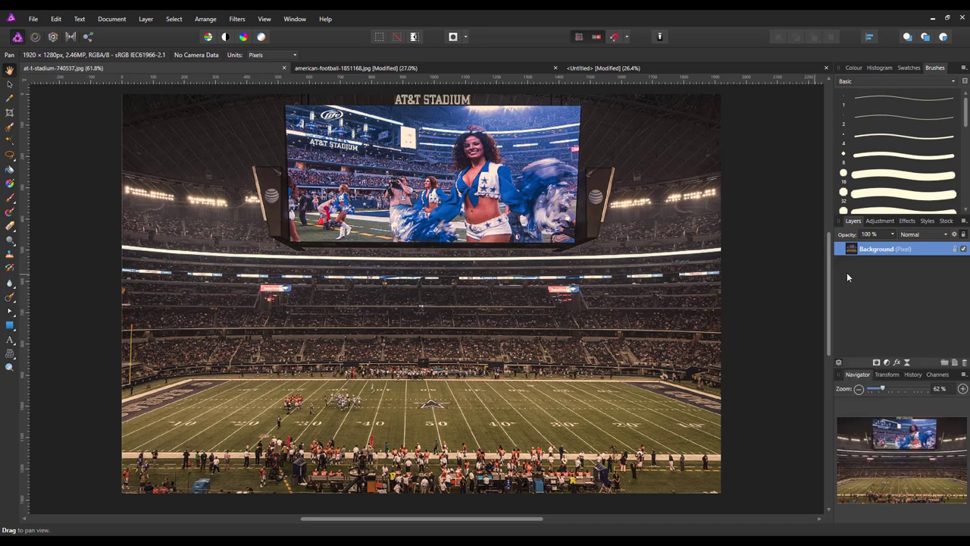
click(659, 70)
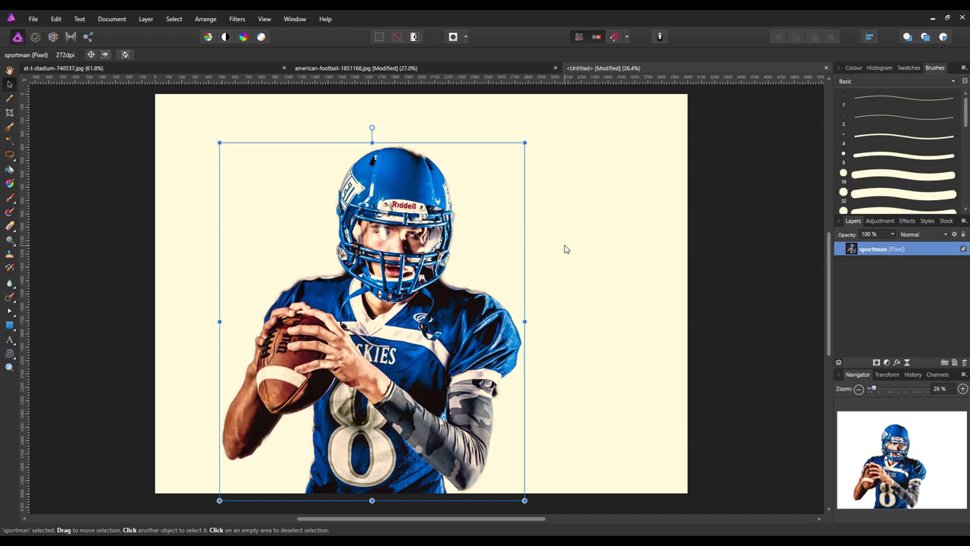
click(55, 20)
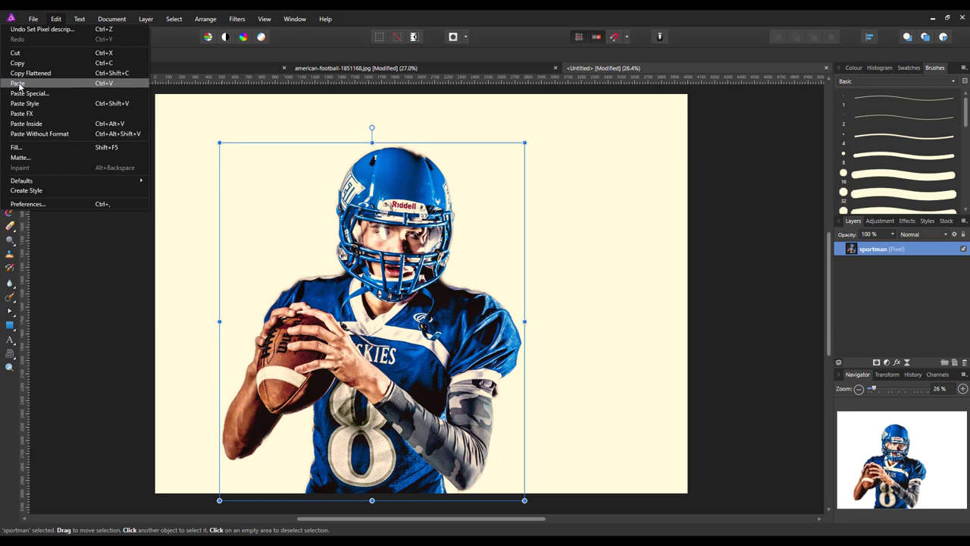
click(19, 84)
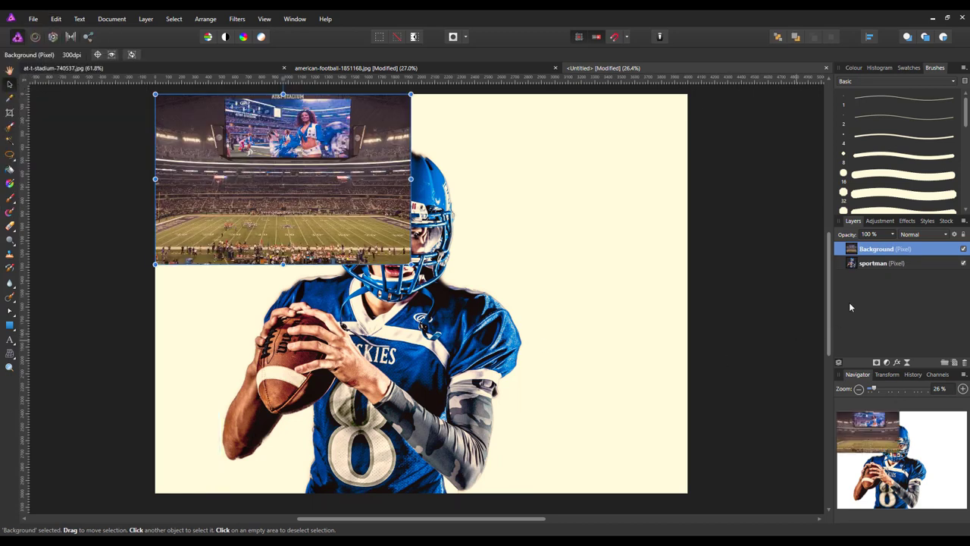
Place the stadium layer beneath the sportman layer, then enlarge and position it to fill the whole canvas.
drag(873, 252, 855, 285)
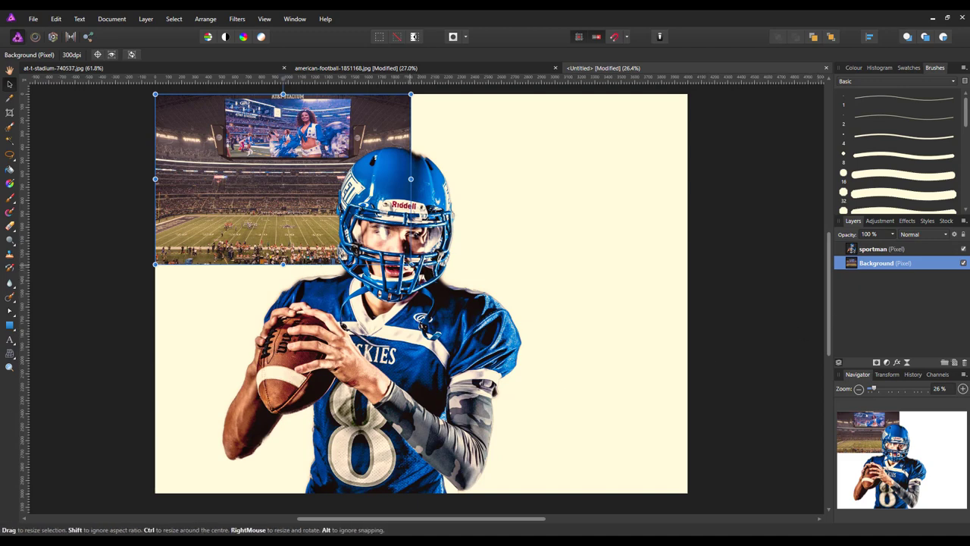
drag(410, 263, 794, 523)
drag(577, 375, 628, 363)
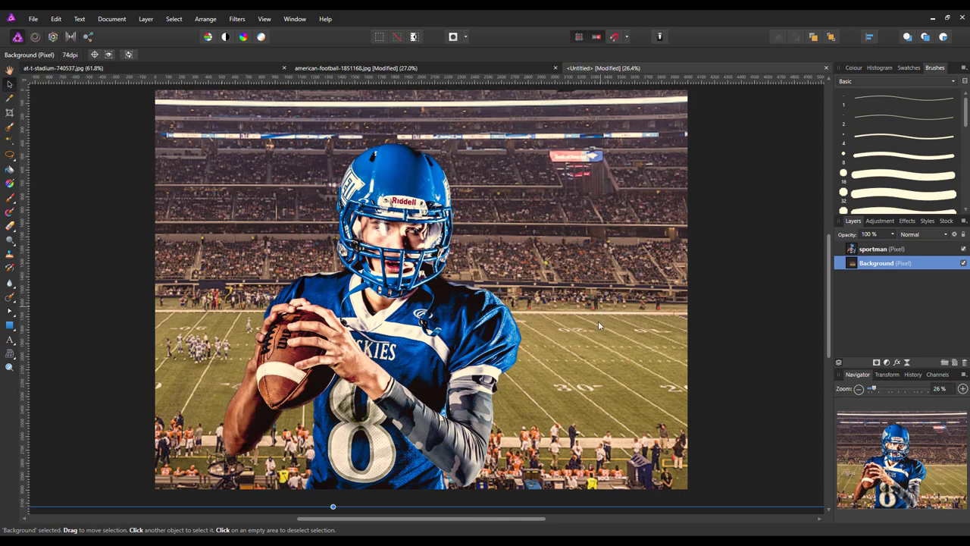
Rename the stadium image's layer as stadium.
double_click(882, 264)
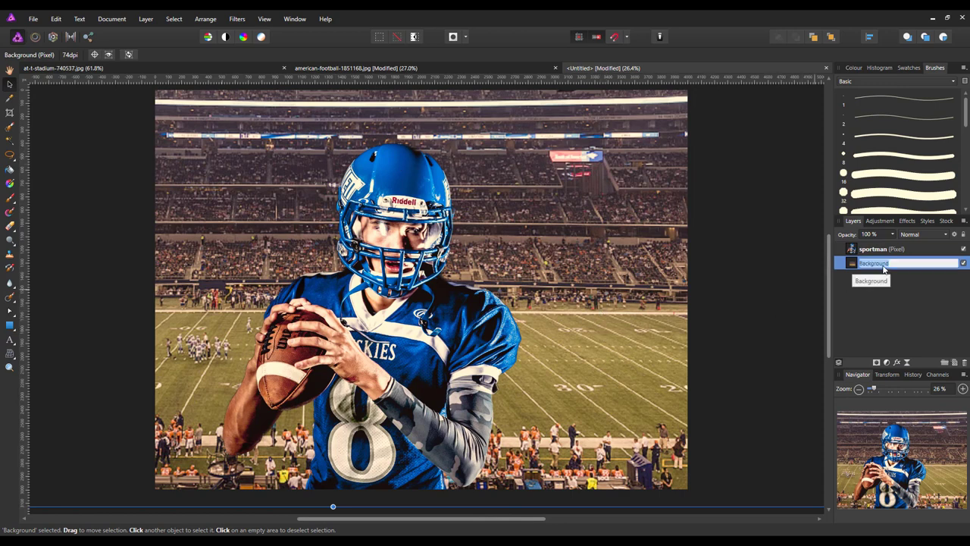
text(stadium)
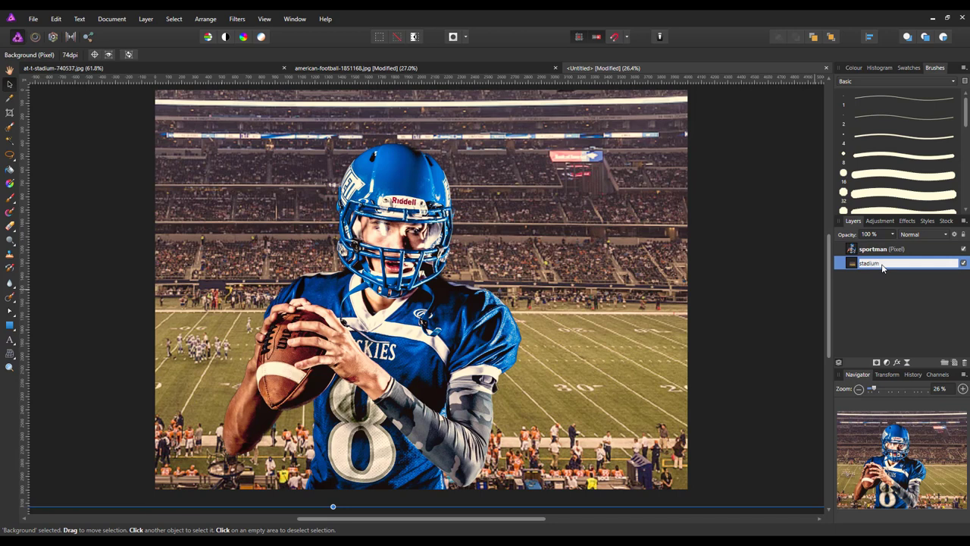
key(Return)
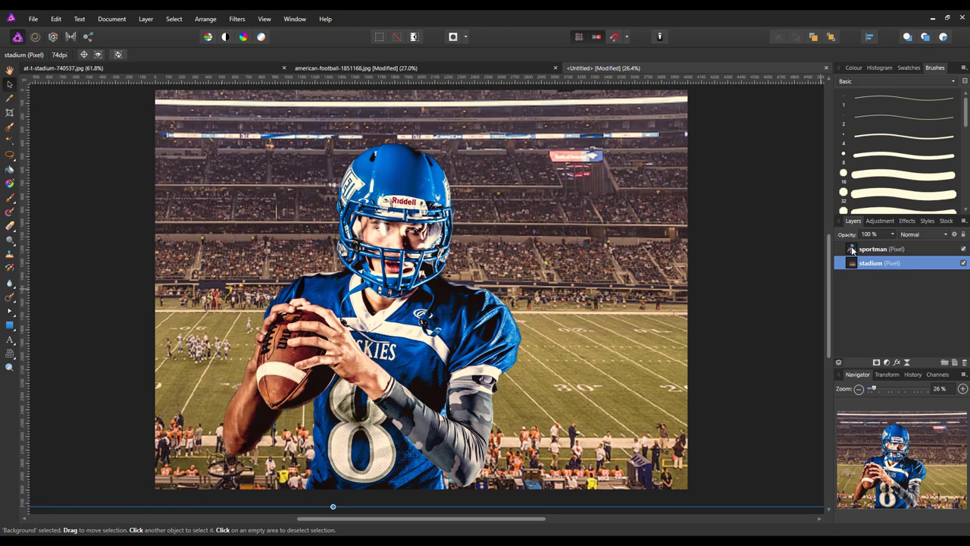
Add a Levels adjustment above the sportman layer with a gamma of 1.357.
click(852, 250)
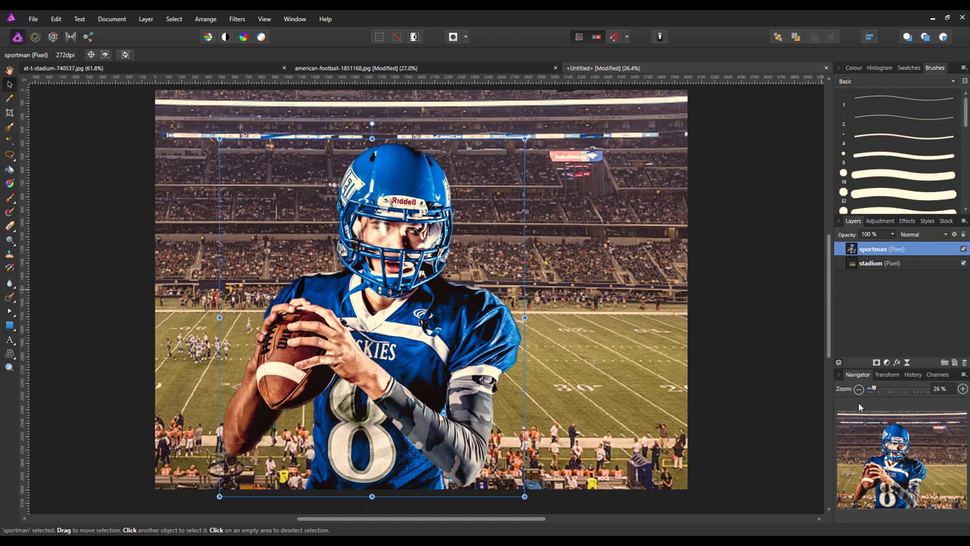
click(886, 363)
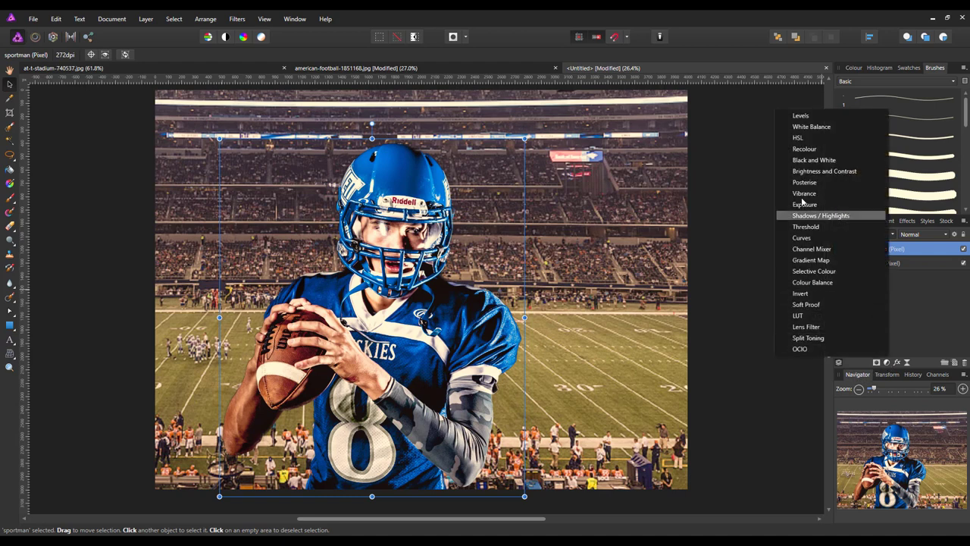
click(800, 116)
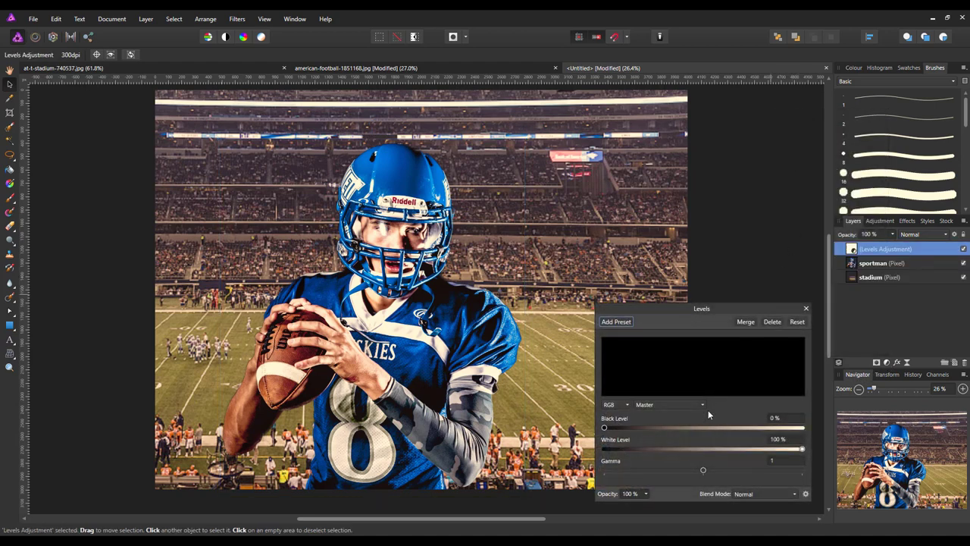
drag(703, 470, 739, 475)
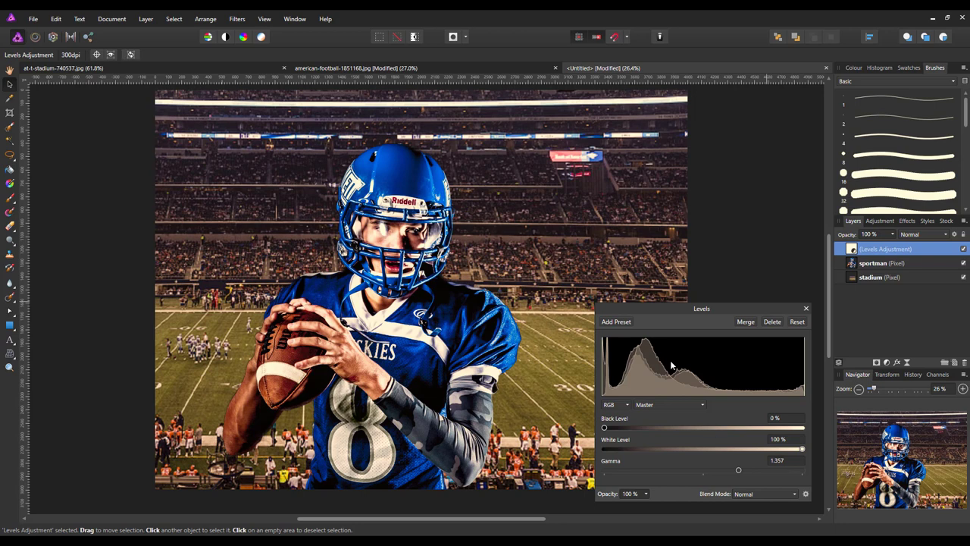
Move the Levels adjustment between the sportman and stadium layers and merge it into the stadium layer.
click(749, 322)
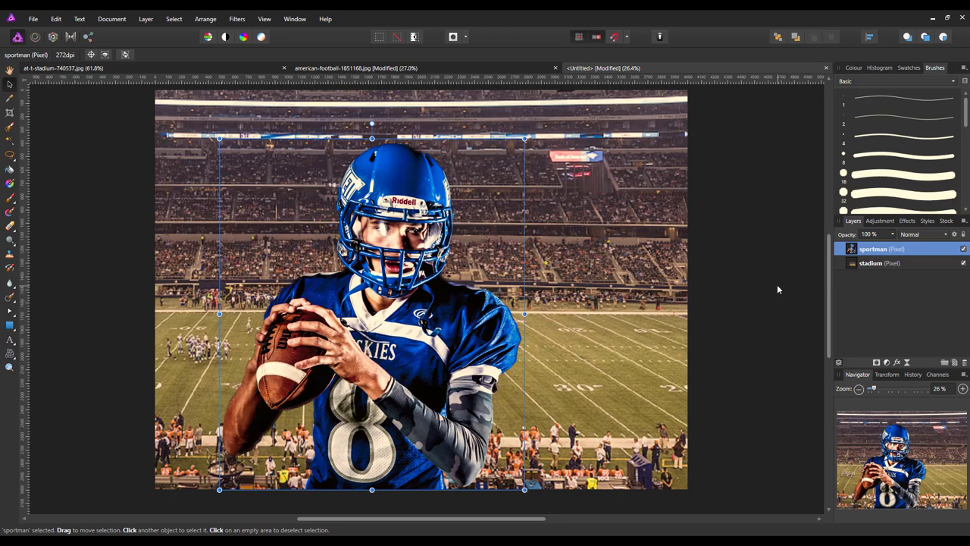
key(ctrl+z)
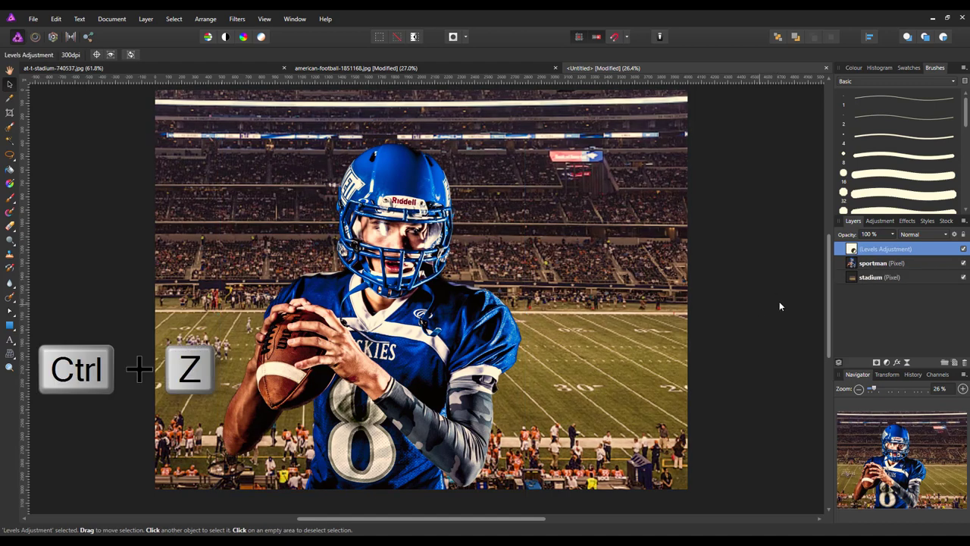
drag(852, 250, 868, 274)
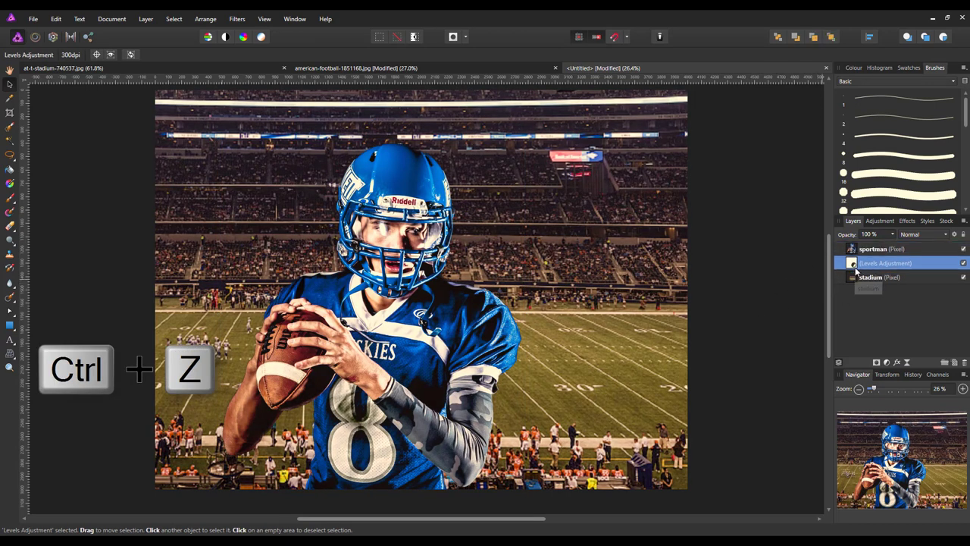
double_click(853, 265)
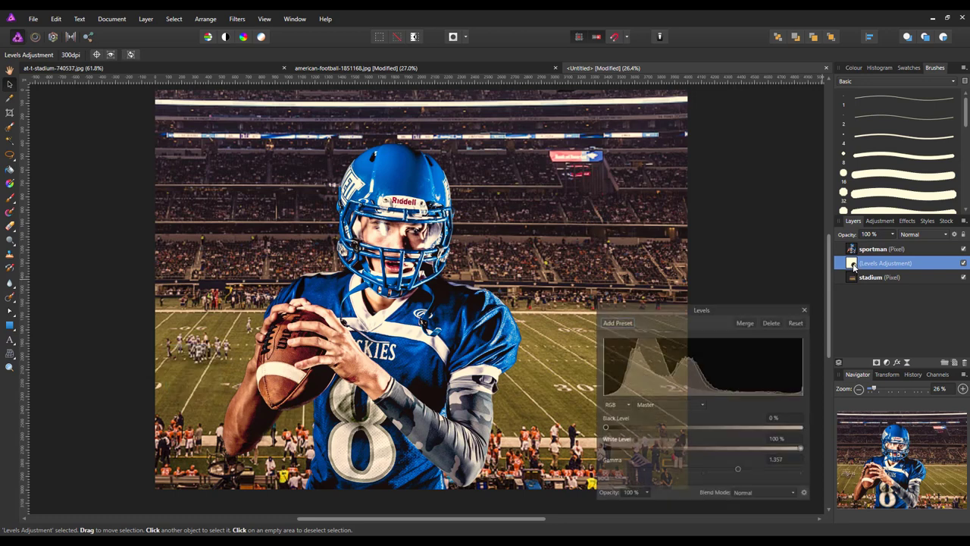
click(747, 322)
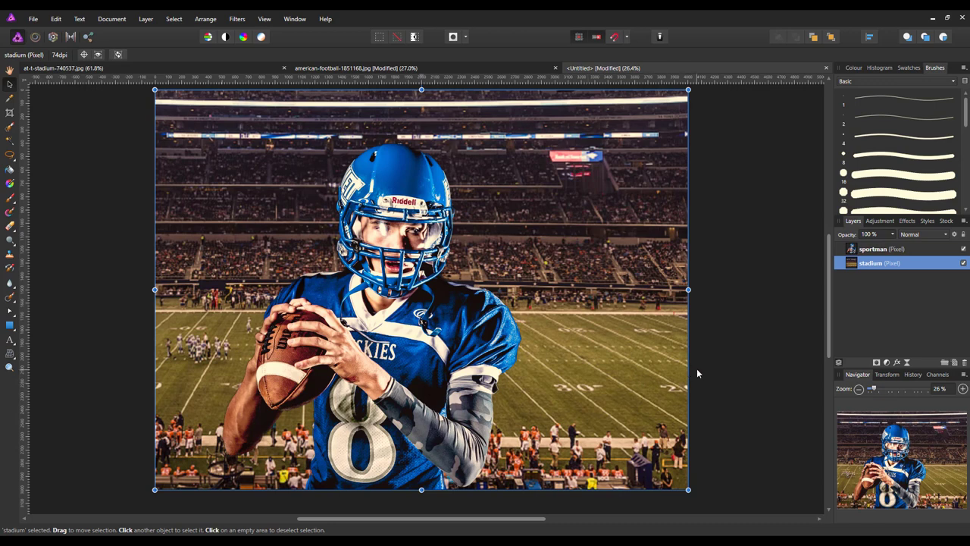
Add a new pixel layer above the stadium layer and choose the Free Smoke Photoshop Brushes 2 set for the Paint Brush.
click(954, 363)
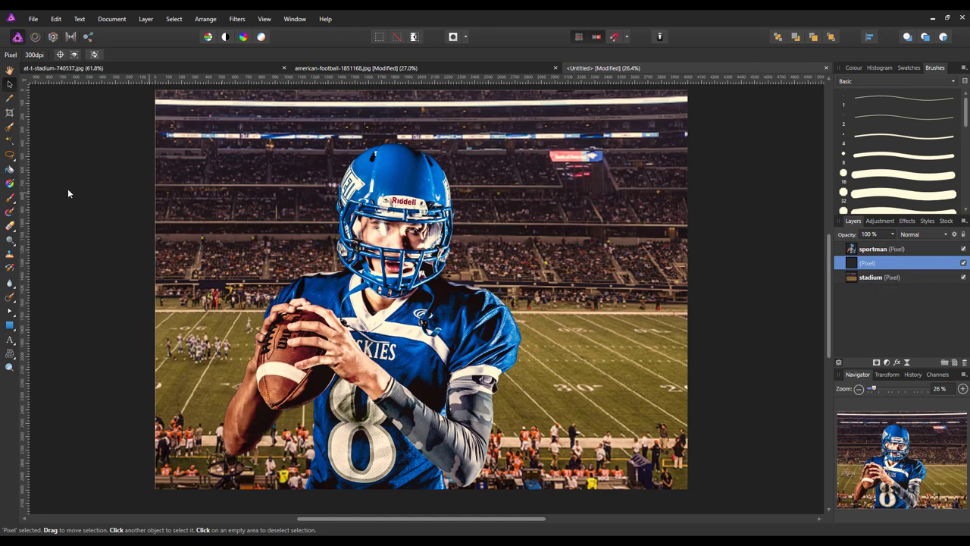
click(10, 198)
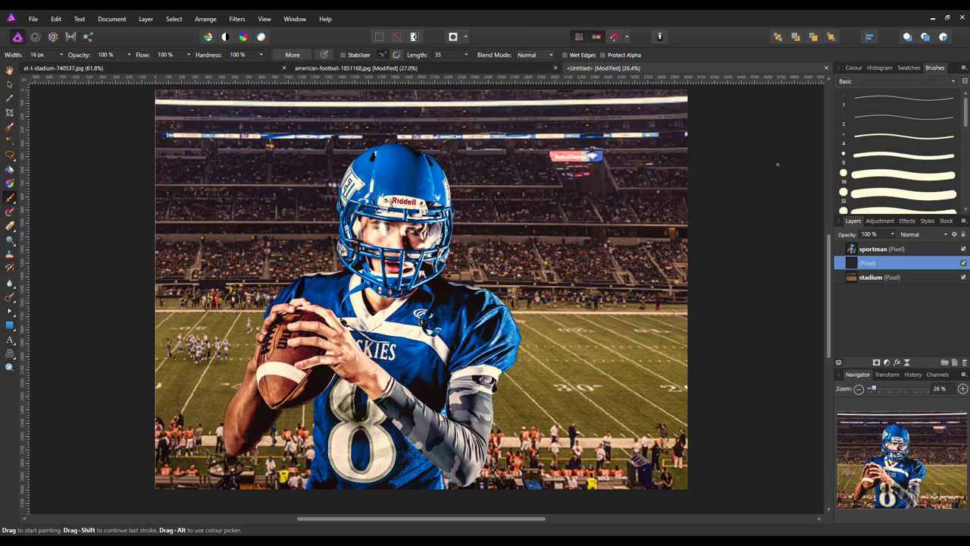
click(952, 82)
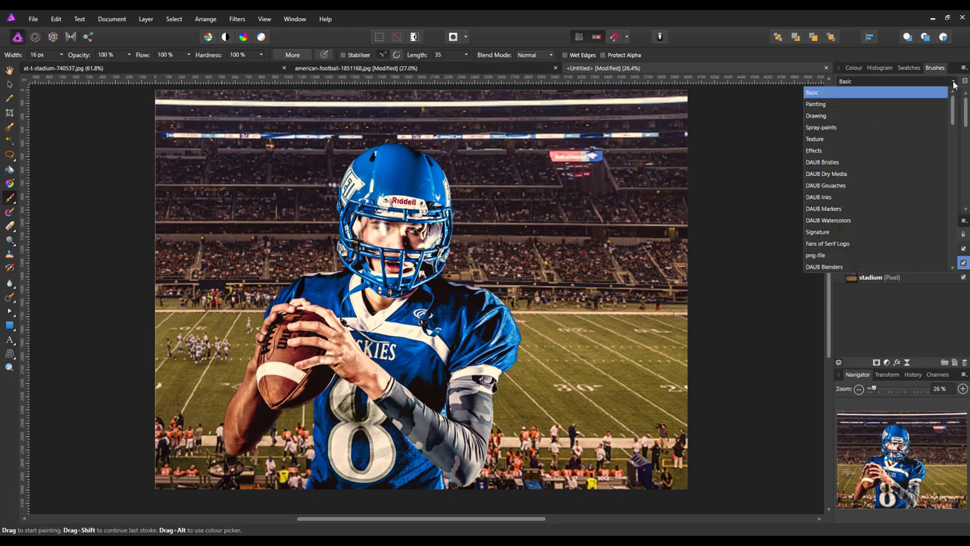
drag(954, 102, 952, 247)
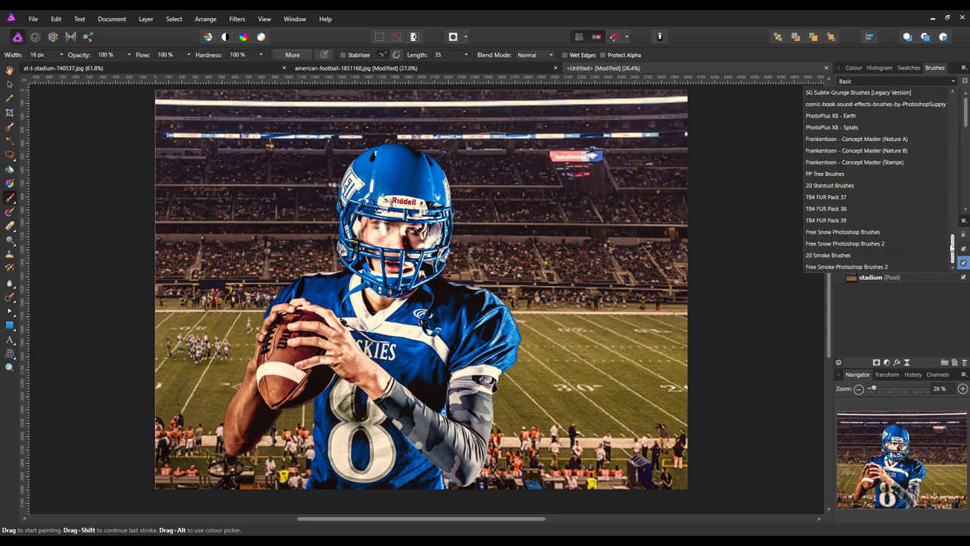
click(823, 267)
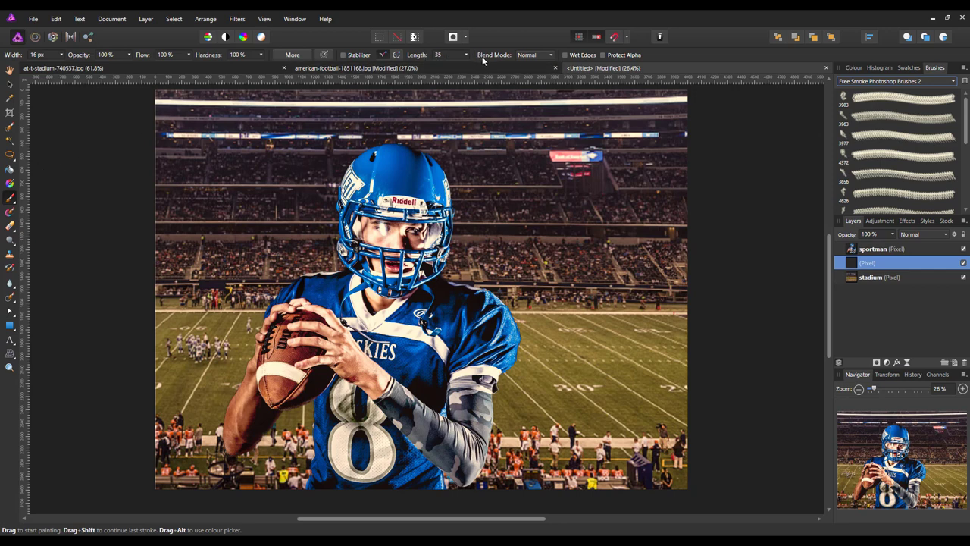
Set the brush colour to white and choose the 4096 px brush from the smoke set.
click(854, 68)
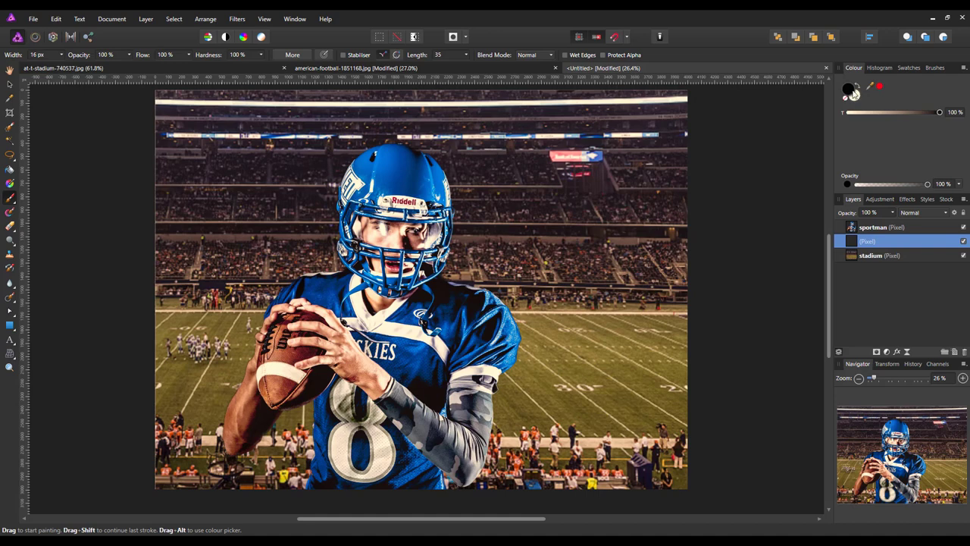
click(854, 97)
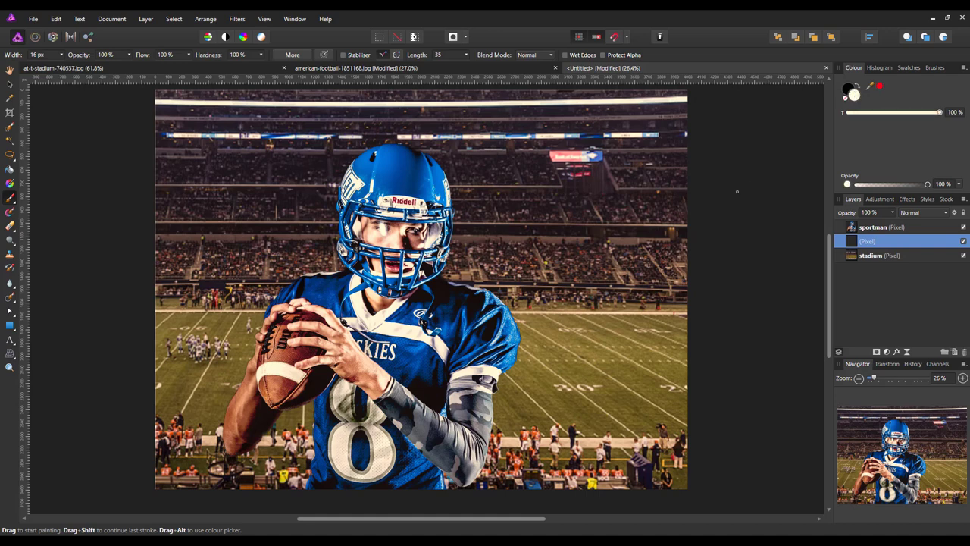
click(937, 68)
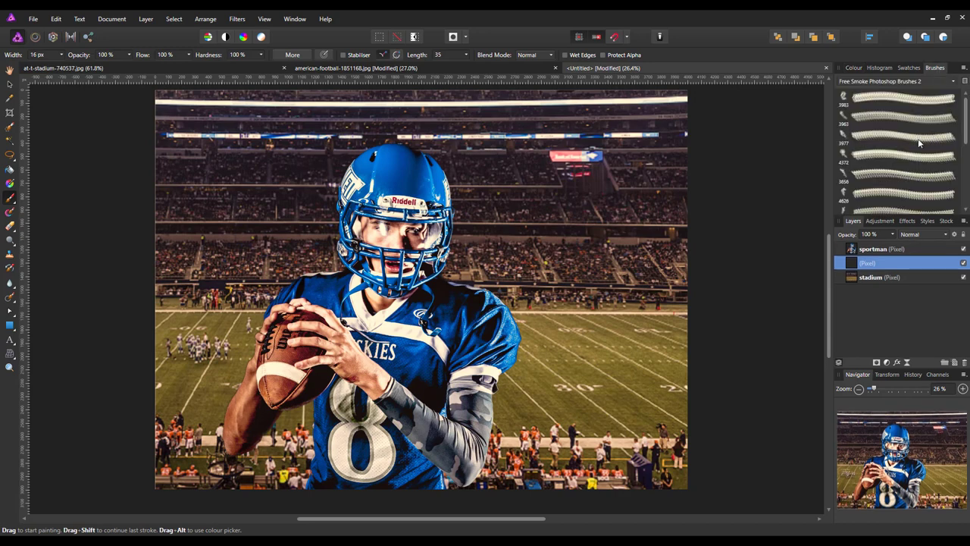
scroll(900, 144, down, 3)
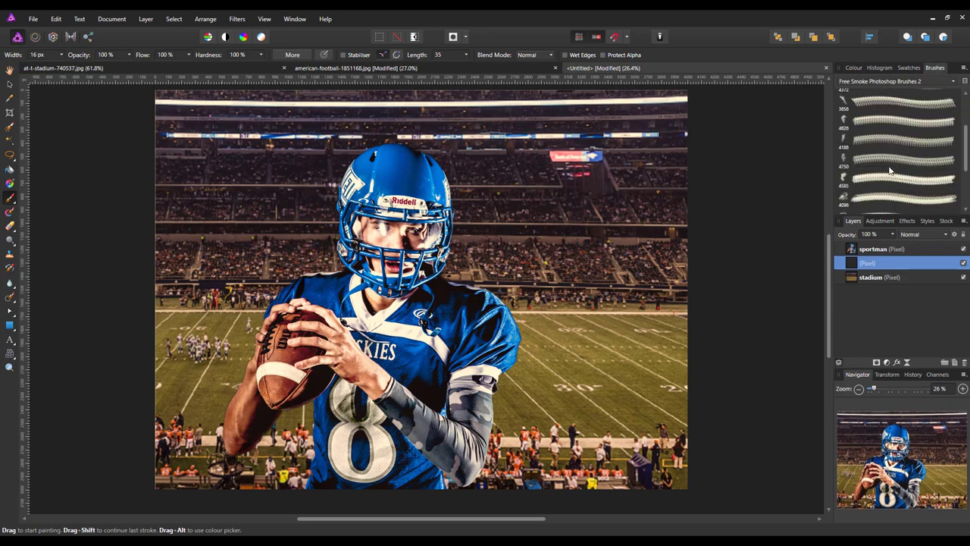
scroll(902, 194, down, 1)
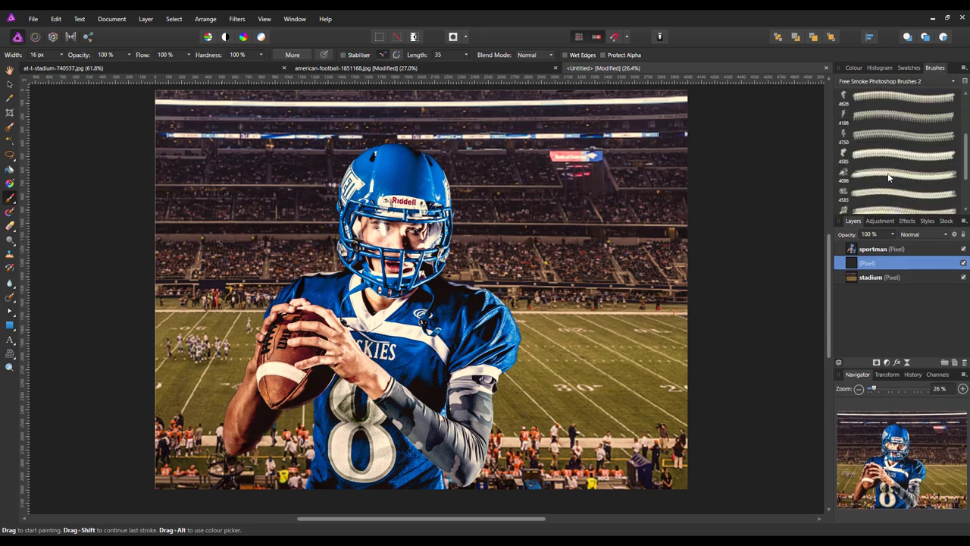
click(890, 178)
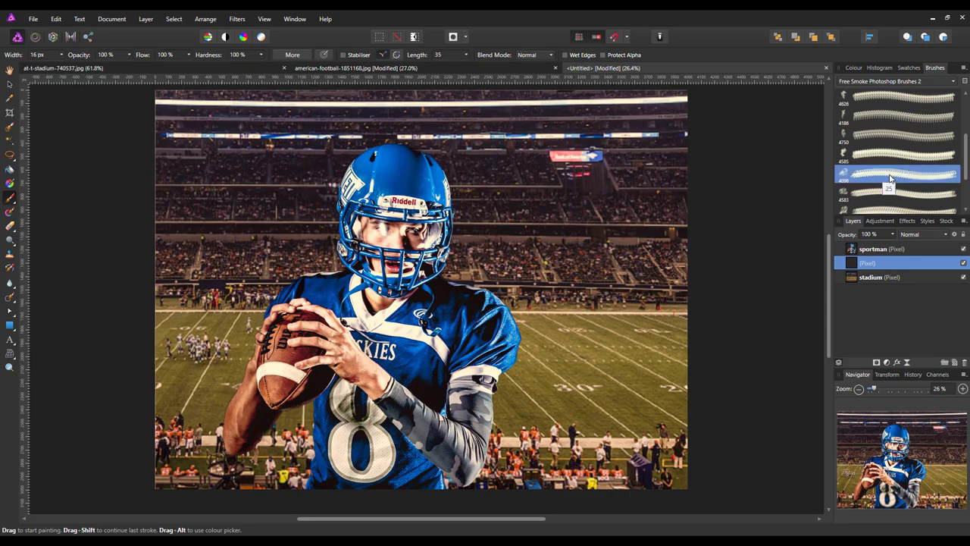
mouse_move(747, 181)
mouse_down()
mouse_move(726, 184)
mouse_move(697, 217)
mouse_move(649, 235)
mouse_move(547, 247)
mouse_move(409, 219)
mouse_move(227, 319)
mouse_move(326, 258)
mouse_move(381, 265)
mouse_up()
key(ctrl+z)
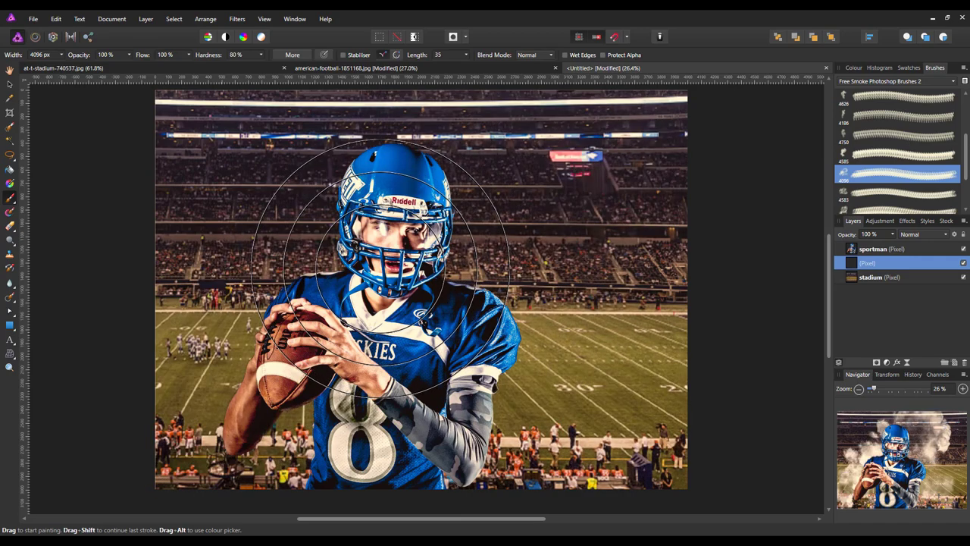
key(bracketleft)
key(ctrl+shift+z)
key(ctrl+z)
key(ctrl+z)
key(ctrl+z)
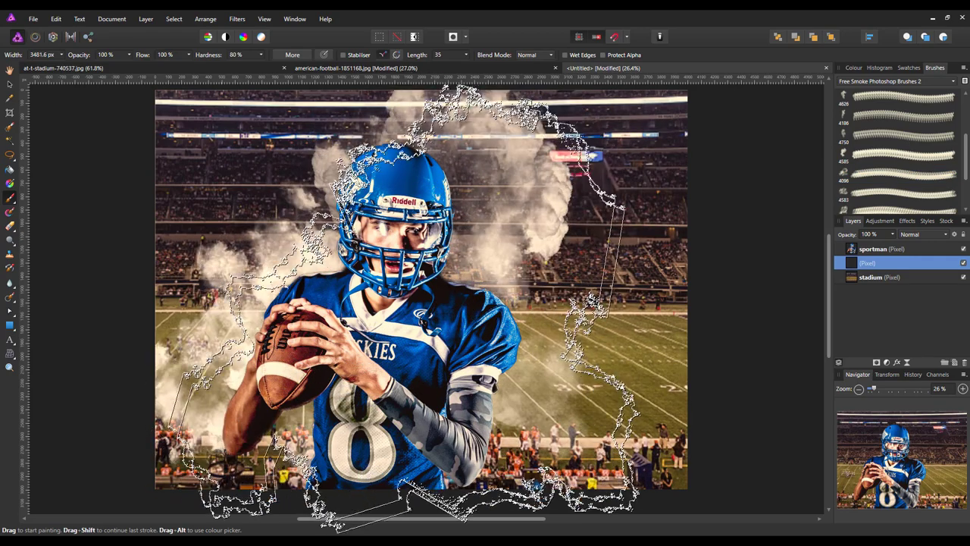
key(bracketleft)
key(bracketleft)
key(ctrl+z)
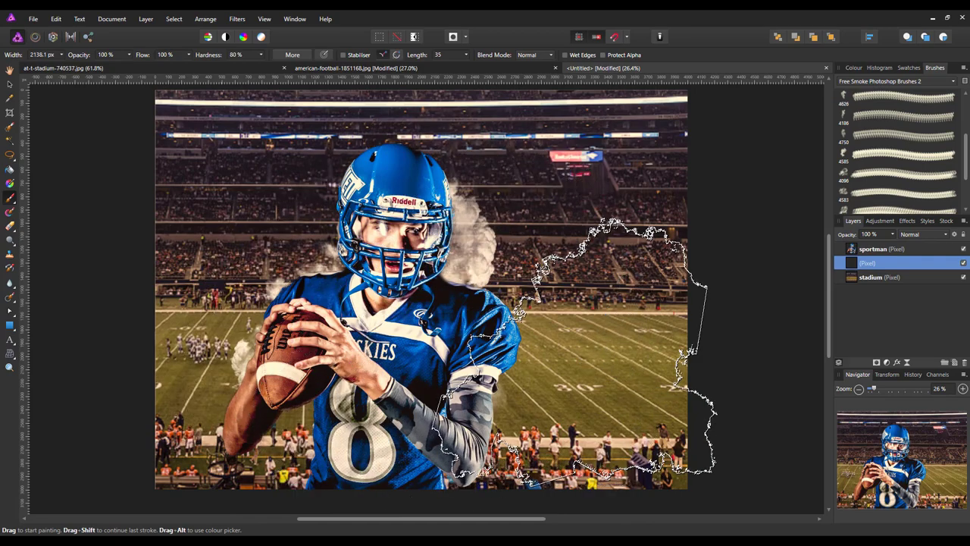
Set the brush width to about 2702 px and stamp smoke behind the player's camouflage-sleeved arm and the shoulder on that side.
key(bracketleft)
key(bracketleft)
key(bracketleft)
mouse_move(485, 333)
mouse_down()
mouse_move(531, 345)
mouse_move(508, 352)
mouse_up()
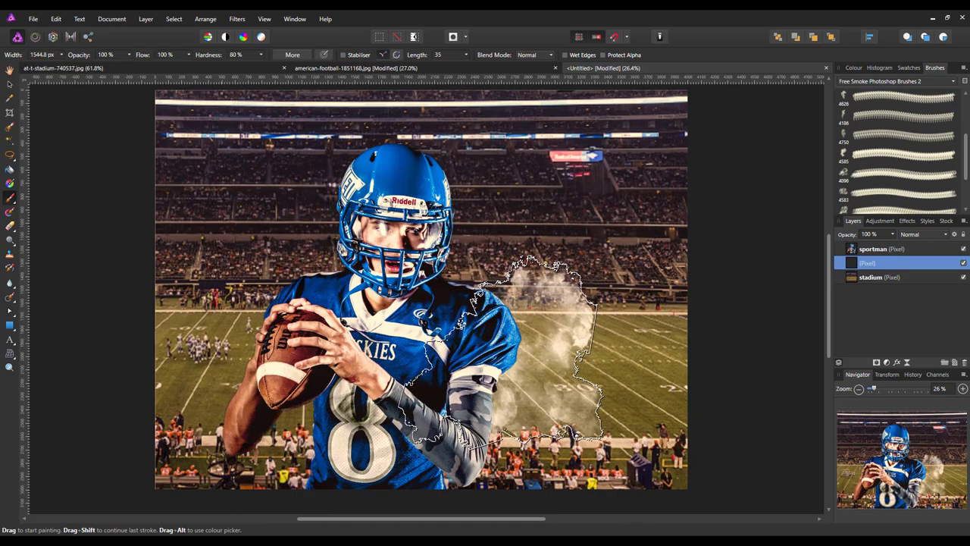
key(bracketright)
key(bracketright)
click(469, 341)
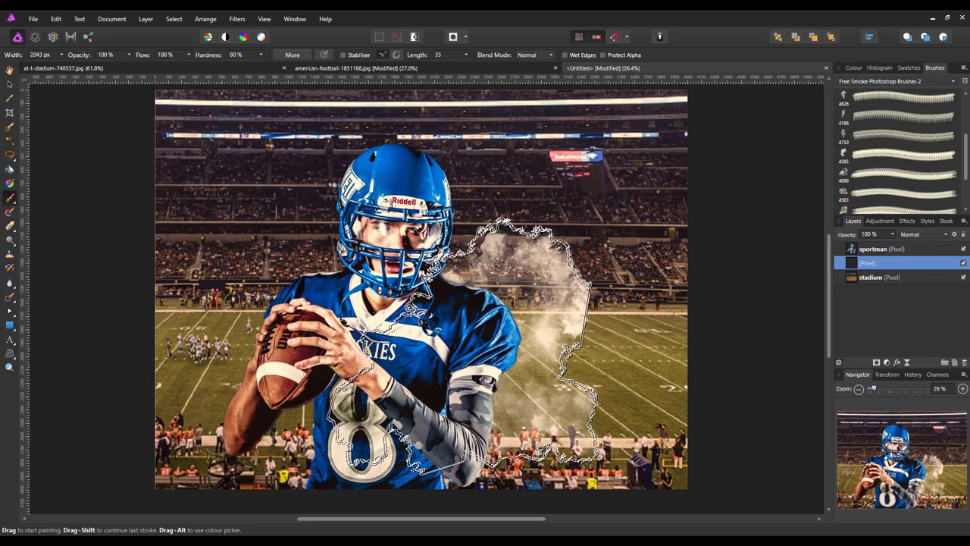
key(bracketright)
key(bracketright)
click(425, 334)
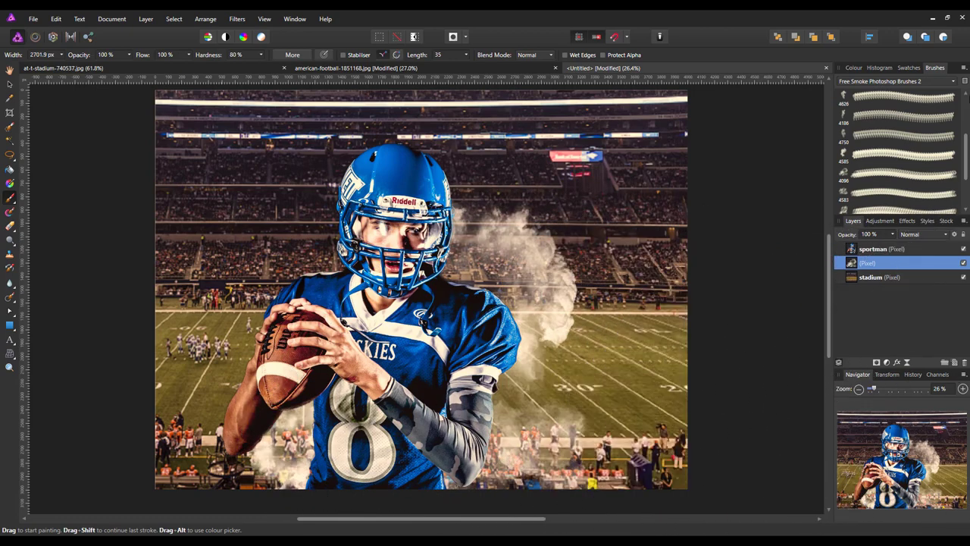
Stamp smoke behind the helmet and shoulder on the football side, using the 4372 px smoke brush reduced to about 2566 px wide.
drag(968, 144, 968, 122)
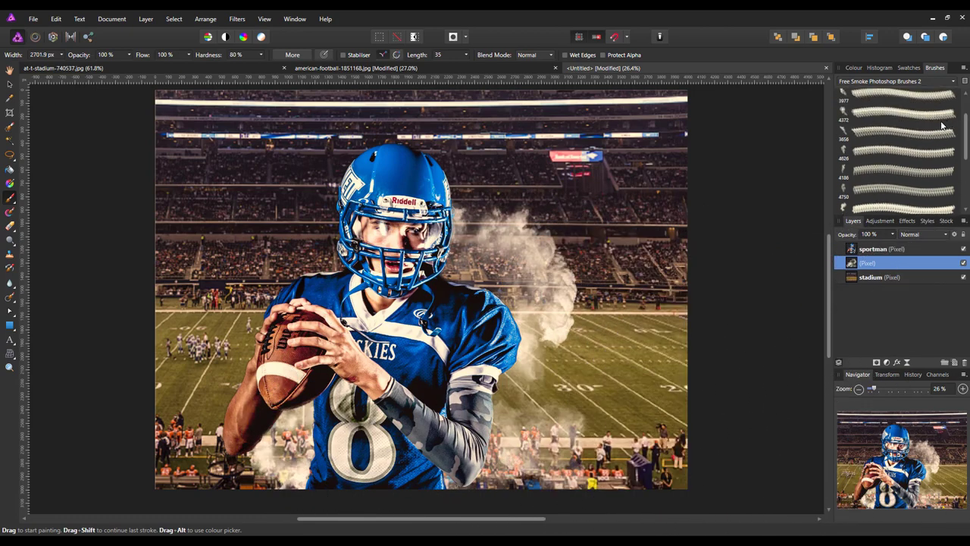
click(904, 118)
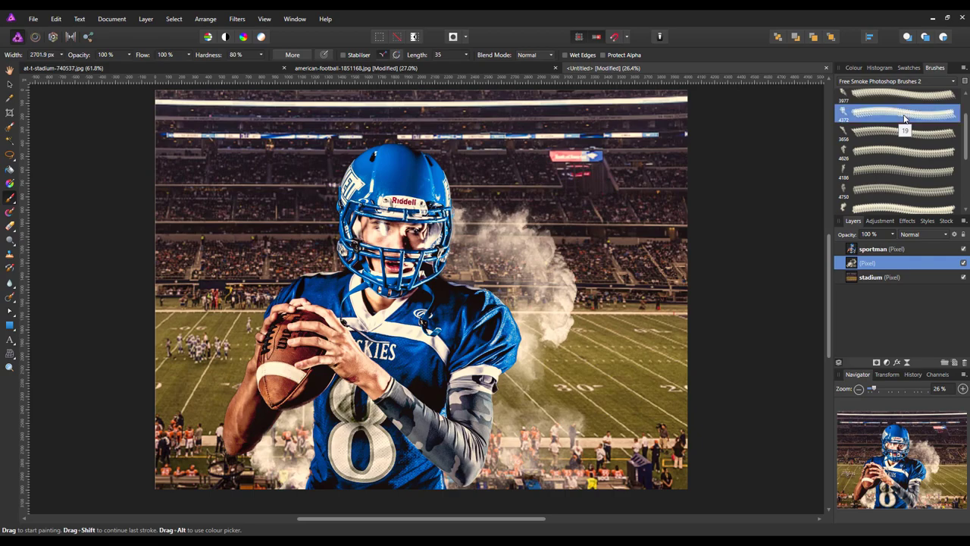
click(493, 303)
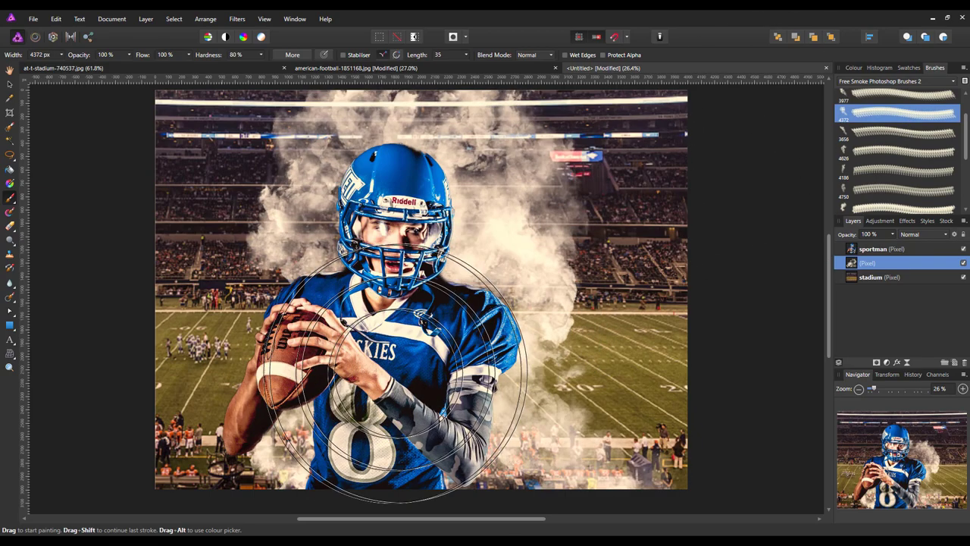
mouse_move(316, 379)
mouse_down()
mouse_move(303, 372)
mouse_move(292, 382)
mouse_up()
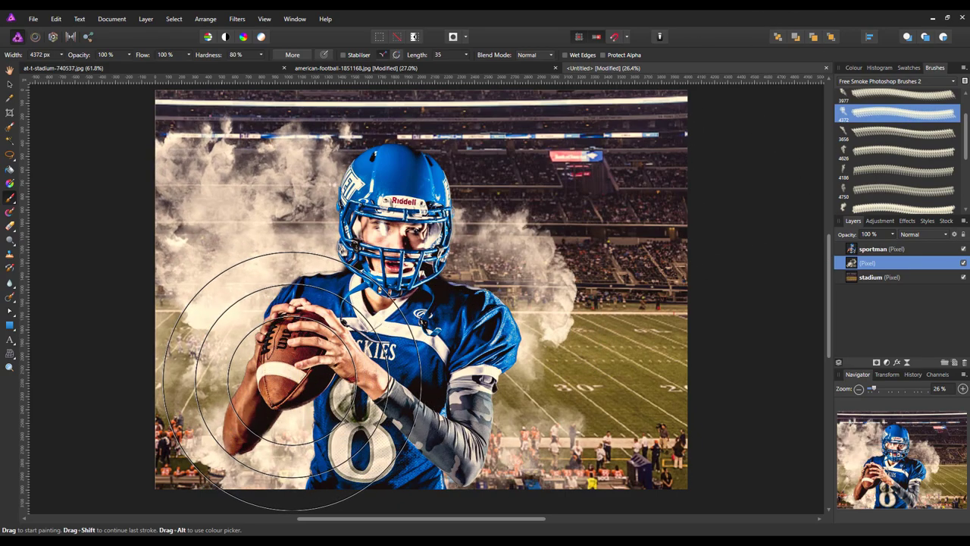
key(ctrl+z)
key(bracketleft)
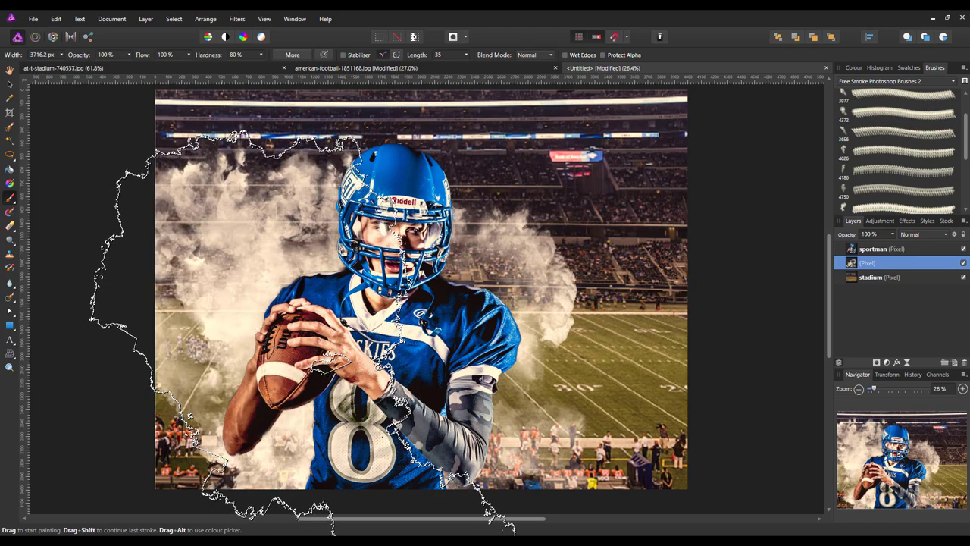
key(bracketleft)
key(bracketleft)
key(bracketleft)
key(ctrl+z)
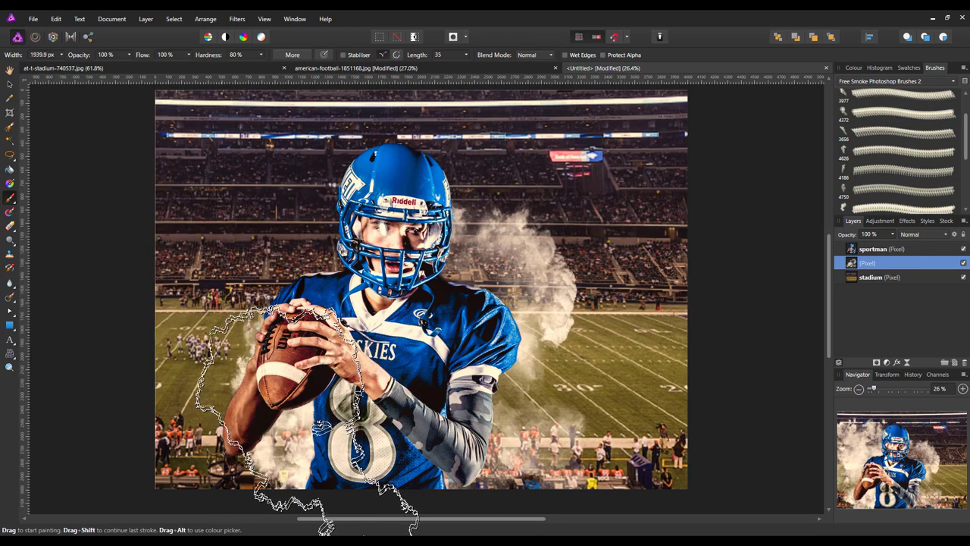
mouse_move(309, 387)
mouse_down()
mouse_move(296, 356)
mouse_move(318, 309)
mouse_move(345, 306)
mouse_up()
key(bracketright)
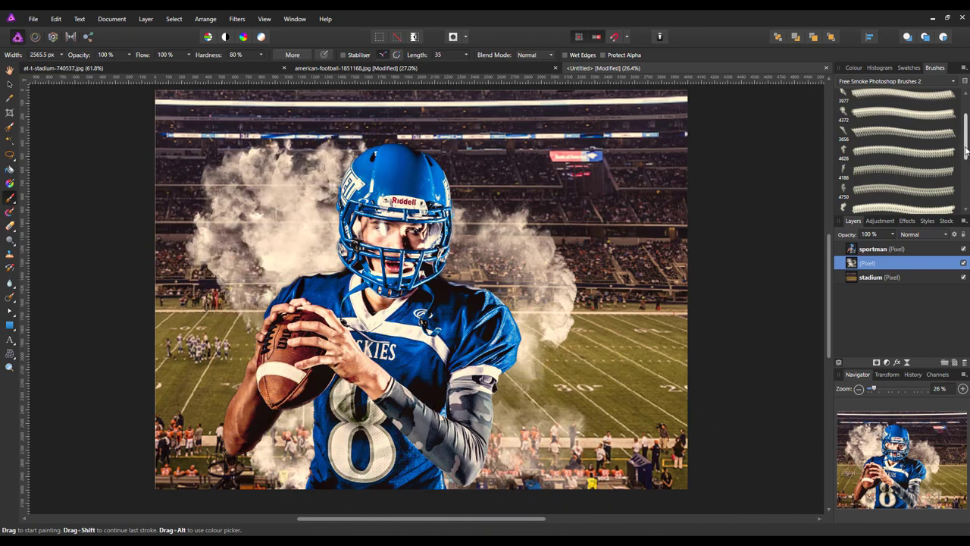
Stamp smoke behind the football and bare arm with the 3983 px smoke brush reduced to about 1433 px wide.
drag(965, 141, 965, 114)
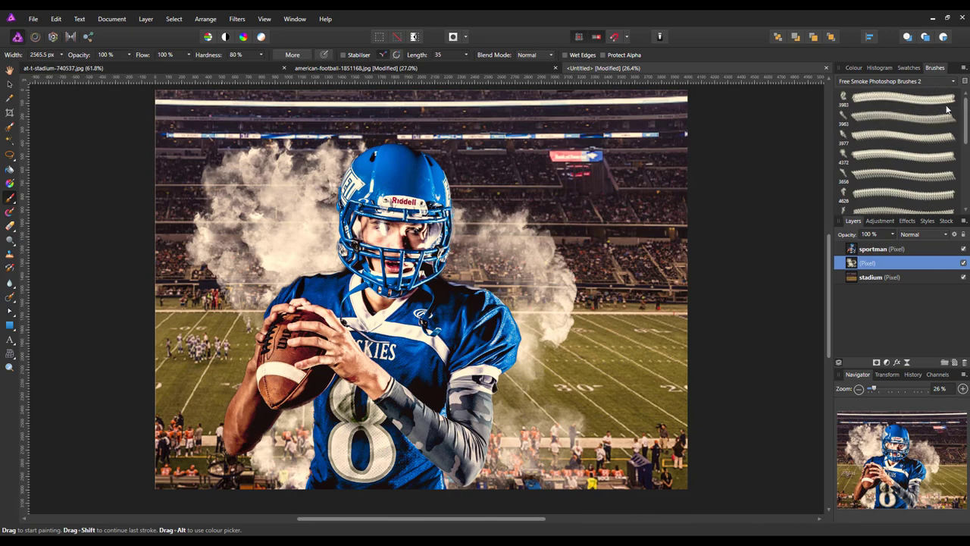
click(919, 103)
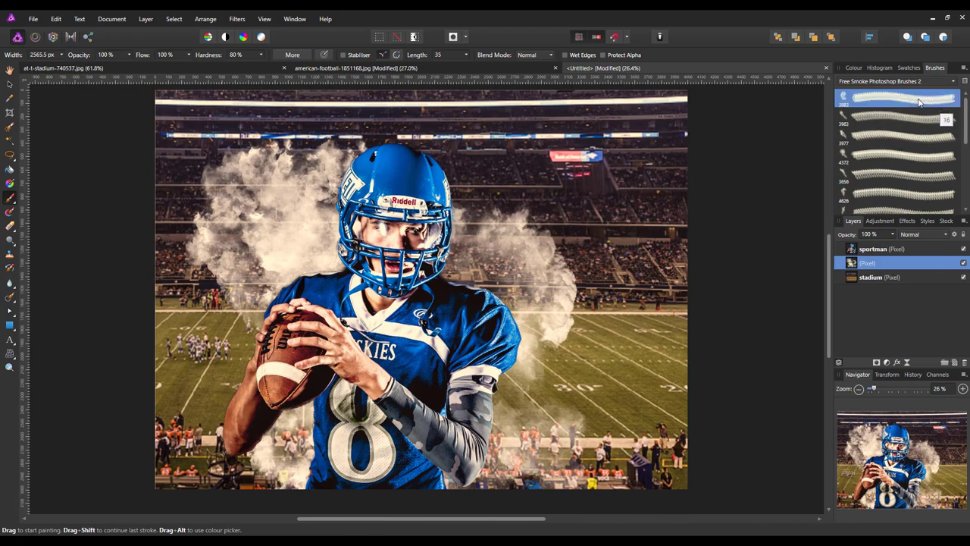
mouse_move(758, 108)
mouse_down()
mouse_move(596, 325)
mouse_move(477, 356)
mouse_up()
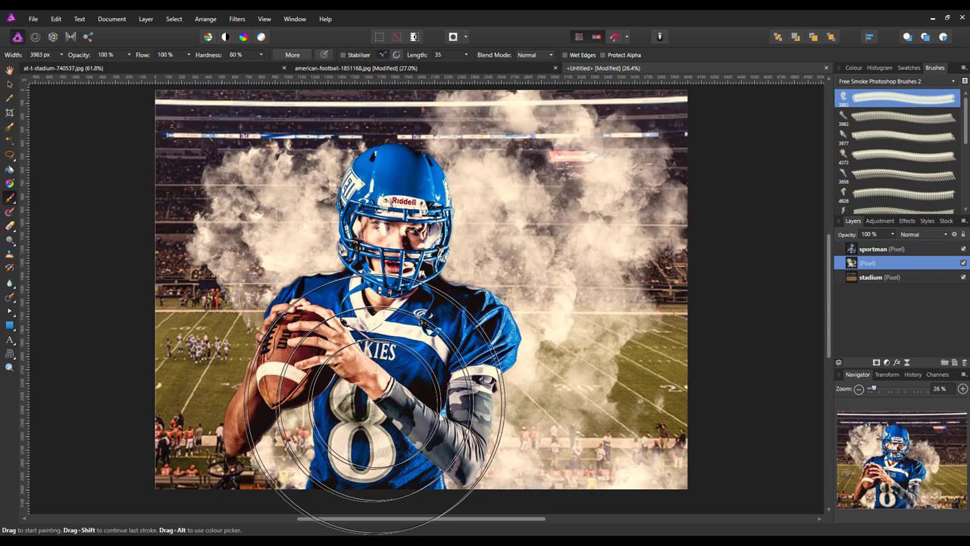
key(ctrl+z)
mouse_move(280, 413)
mouse_down()
mouse_move(217, 401)
mouse_move(271, 401)
mouse_move(281, 389)
mouse_move(280, 417)
mouse_up()
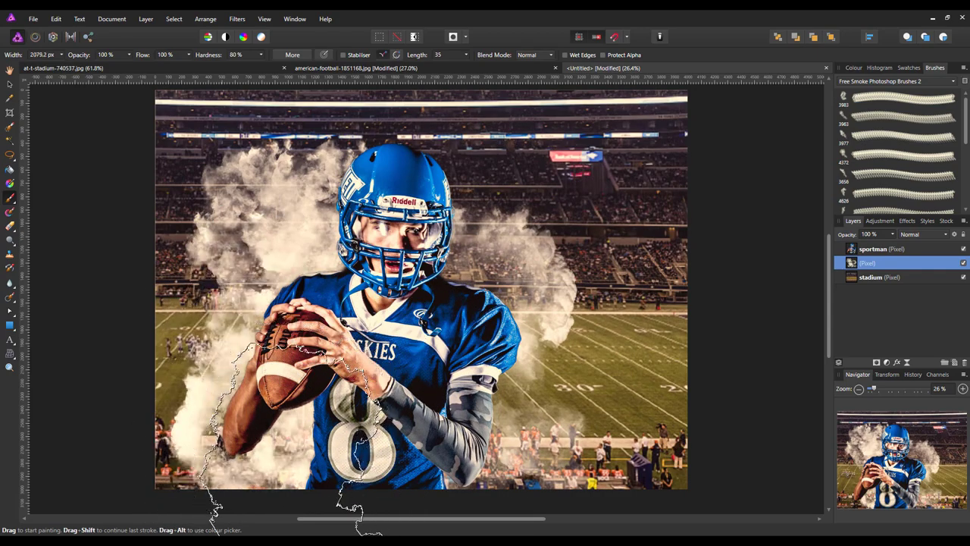
key(ctrl+z)
key(bracketleft)
key(bracketleft)
key(bracketleft)
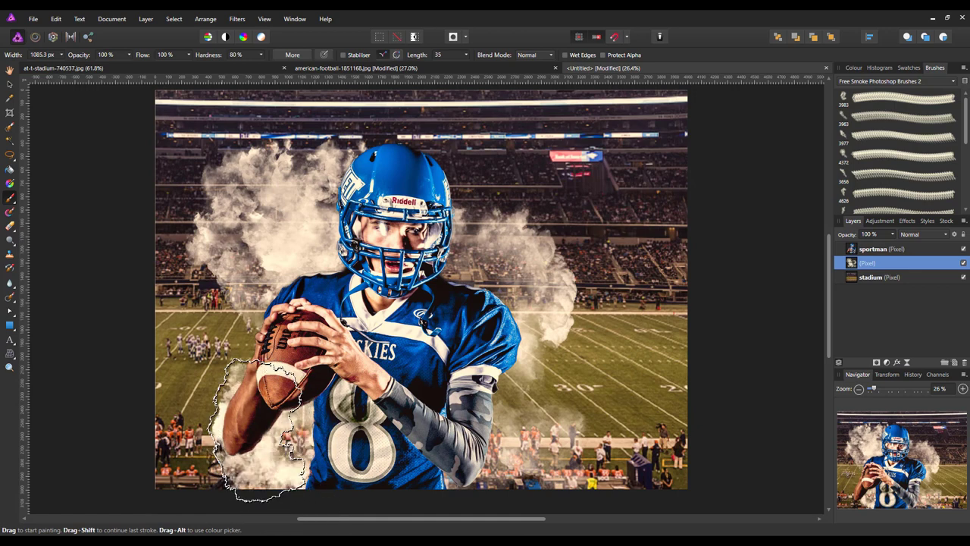
key(bracketright)
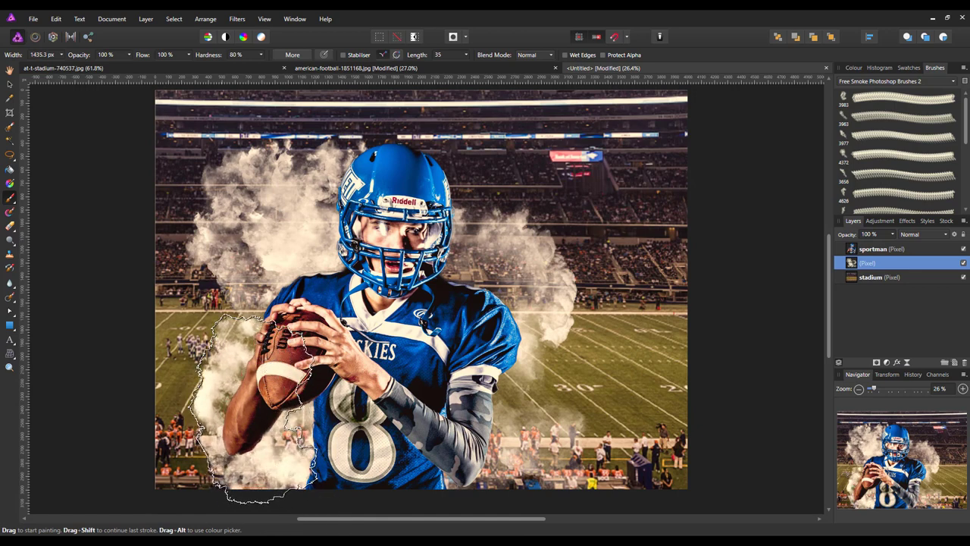
click(256, 409)
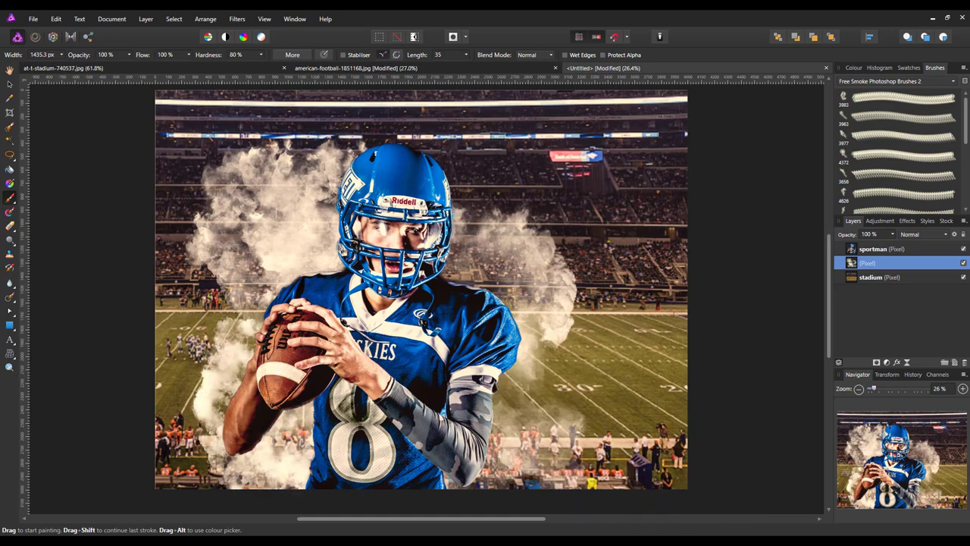
Rename the painted smoke layer as lower smoke and add a new pixel layer above the sportman layer.
double_click(871, 264)
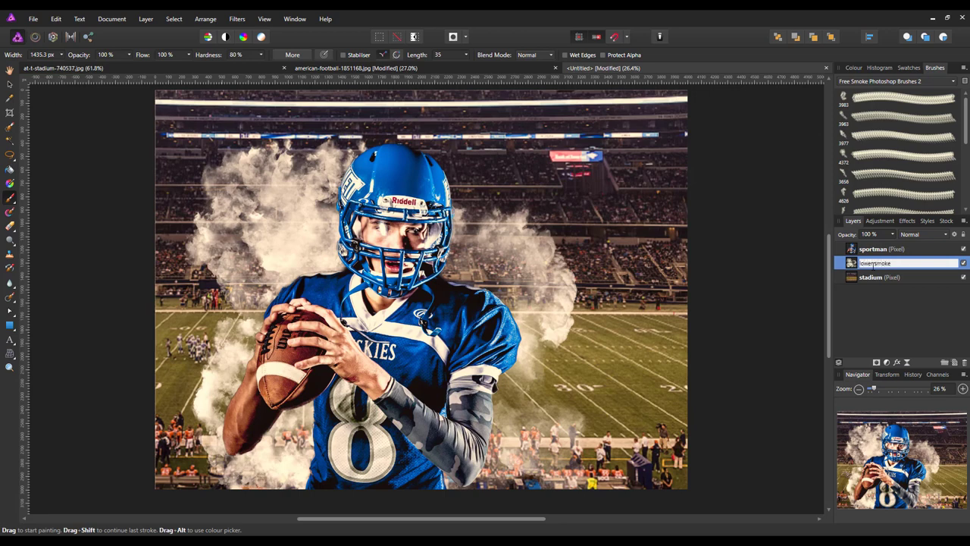
text(lower smoke)
key(Return)
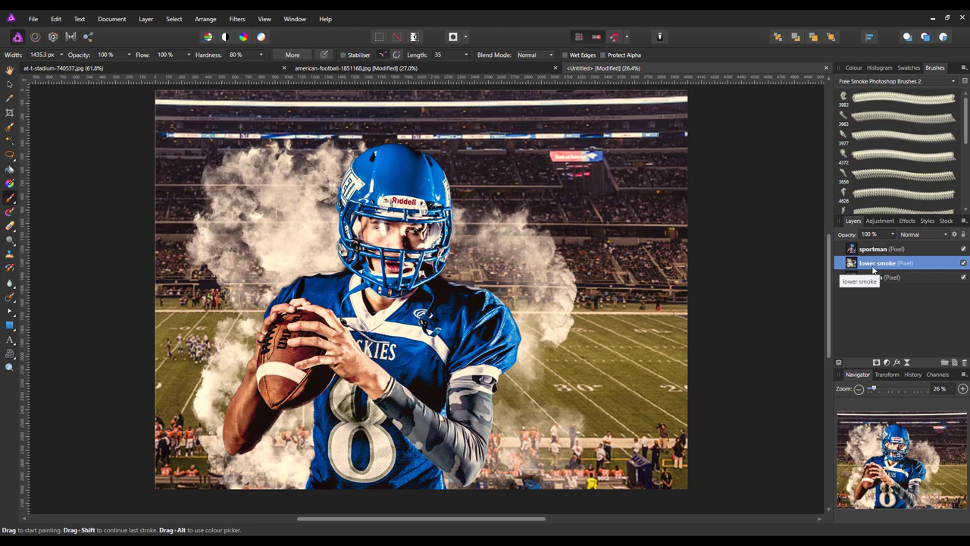
click(914, 251)
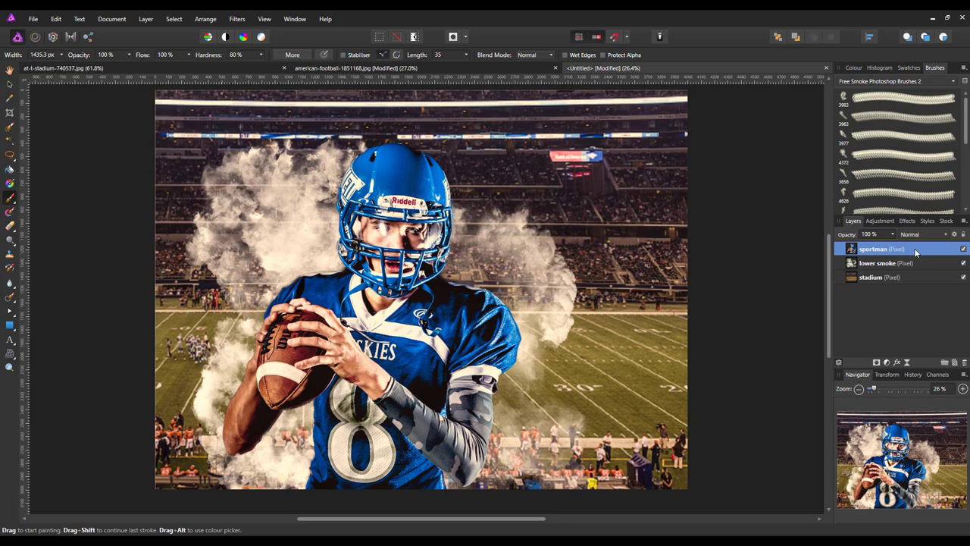
click(956, 363)
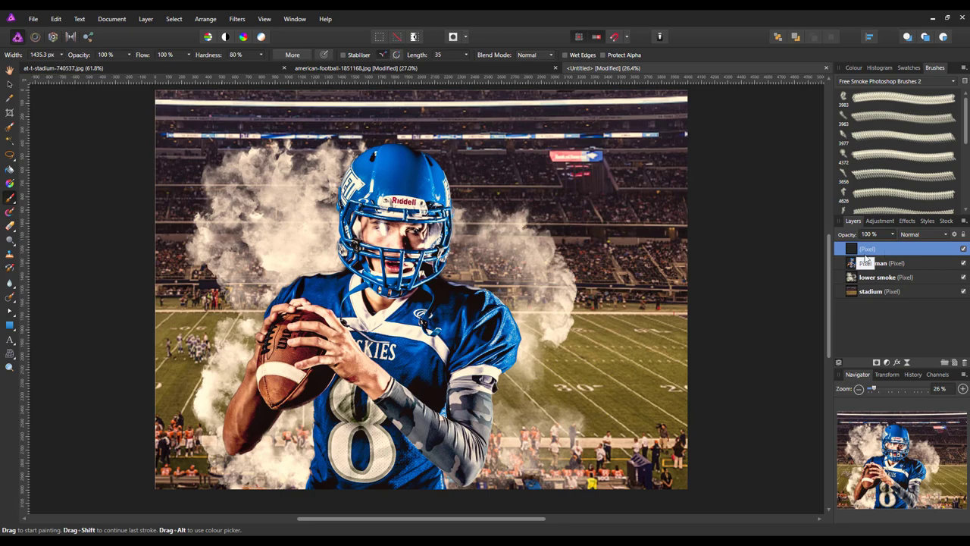
Undo the trial smoke stroke and choose the Smoke 4 brush from the 20 Smoke Brushes set.
drag(736, 422, 745, 376)
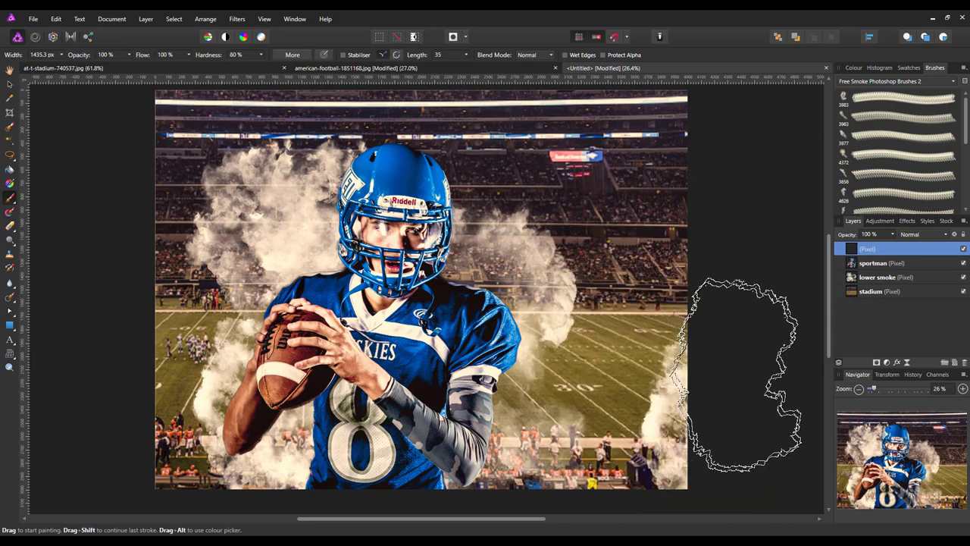
key(ctrl+z)
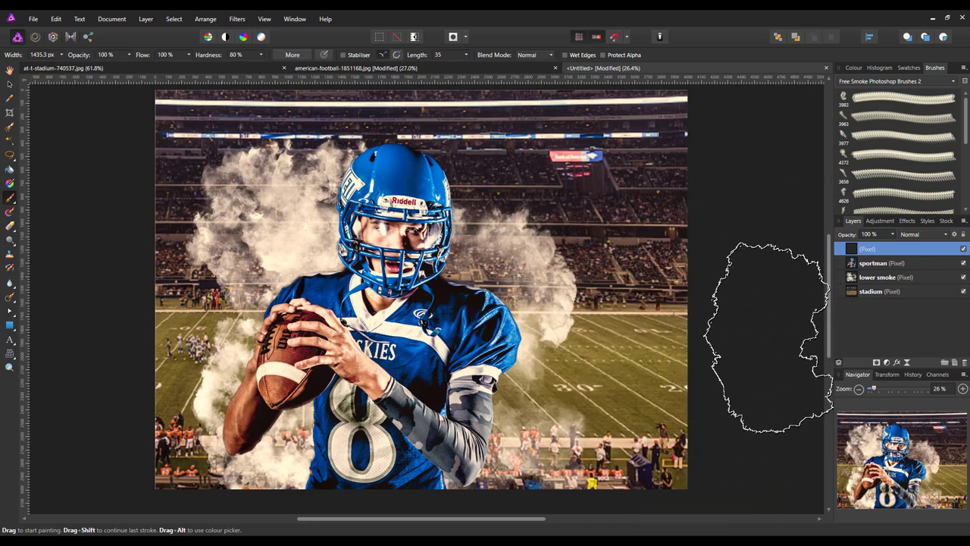
click(954, 81)
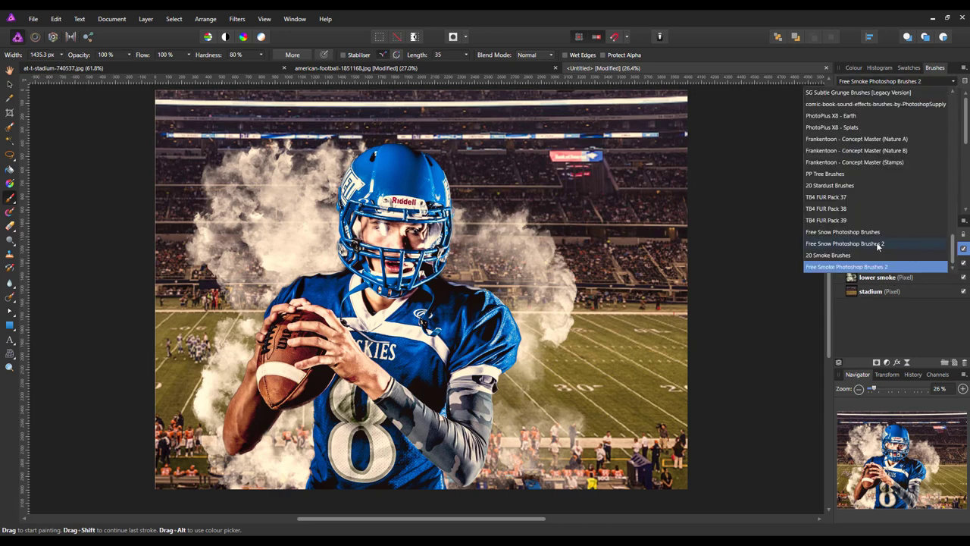
click(844, 256)
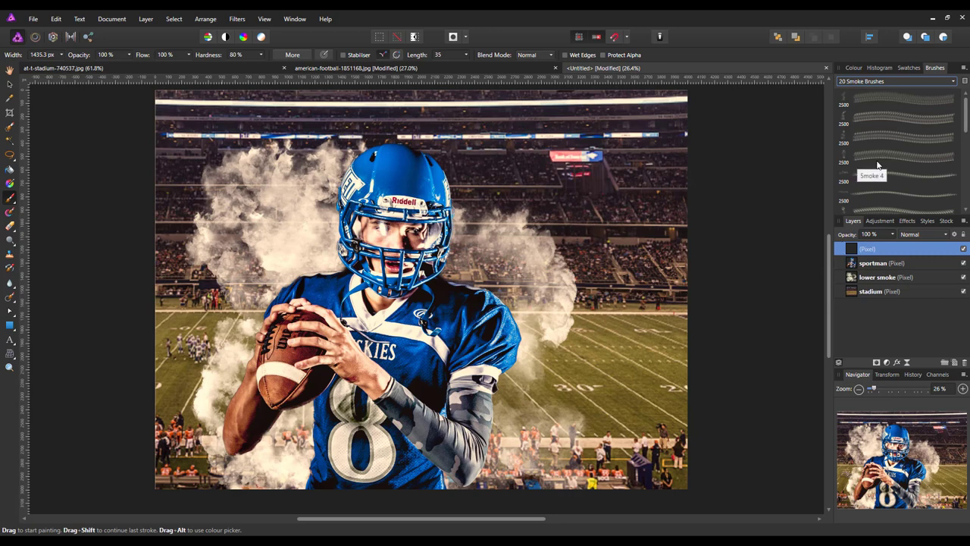
click(922, 155)
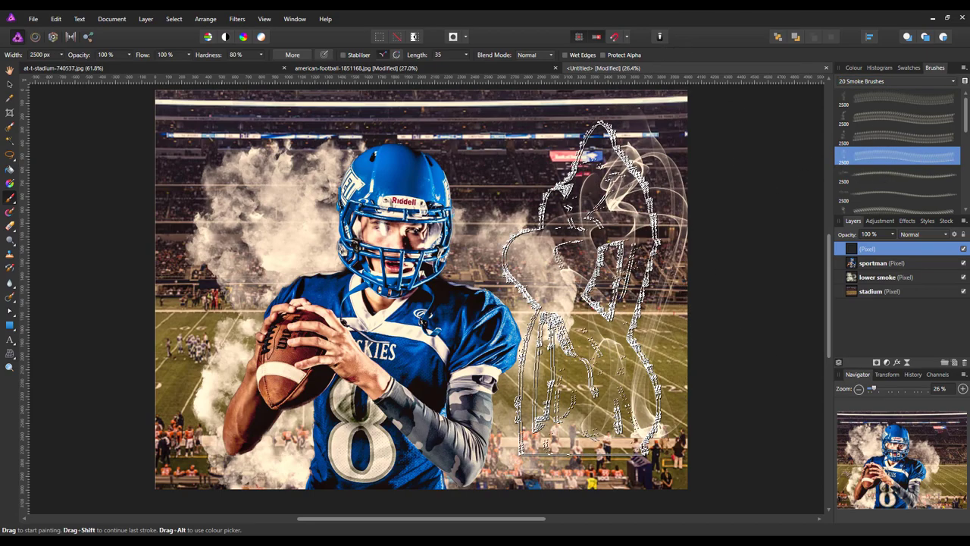
Stamp wispy smoke over the football and bare arm with the current smoke brush reduced to about 1806 px wide.
click(557, 334)
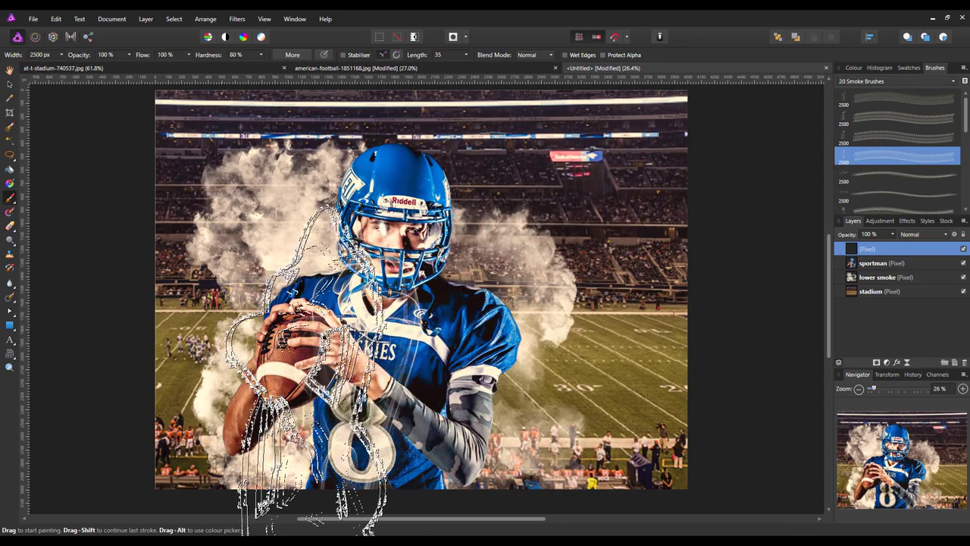
click(303, 364)
mouse_move(312, 360)
mouse_down()
mouse_move(271, 379)
mouse_move(249, 401)
mouse_move(261, 410)
mouse_up()
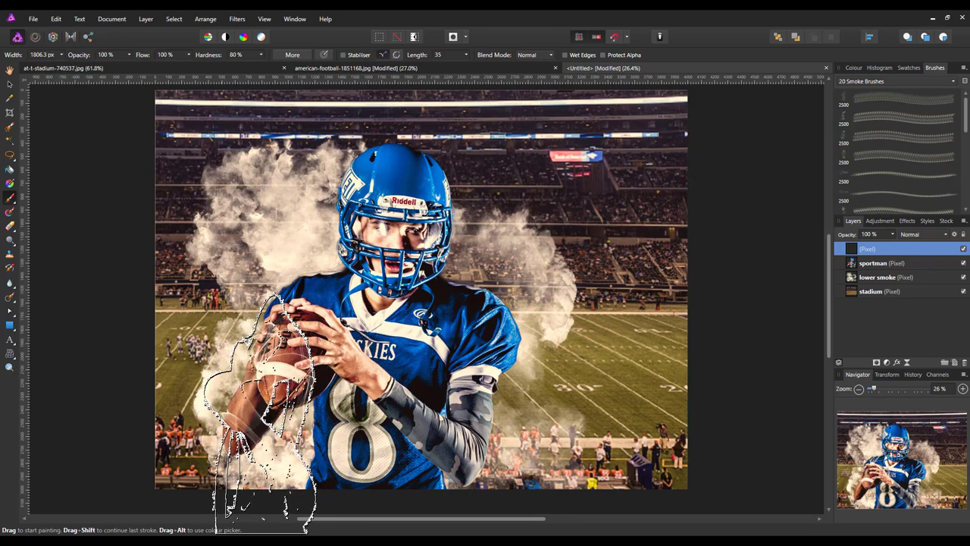
click(253, 399)
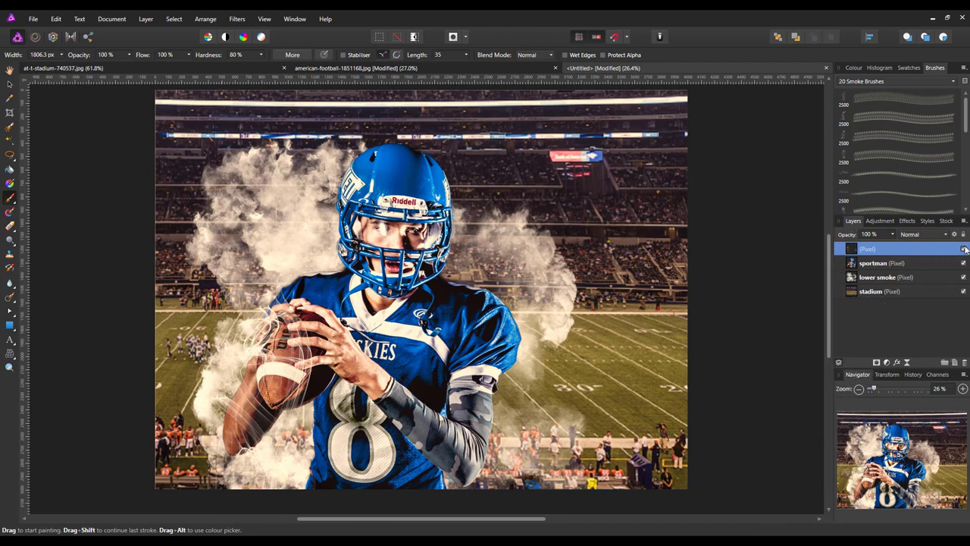
Stamp curling smoke over the camouflage sleeve and shoulder with a different brush from the set, reduced to about 1535 px wide.
drag(967, 121, 967, 148)
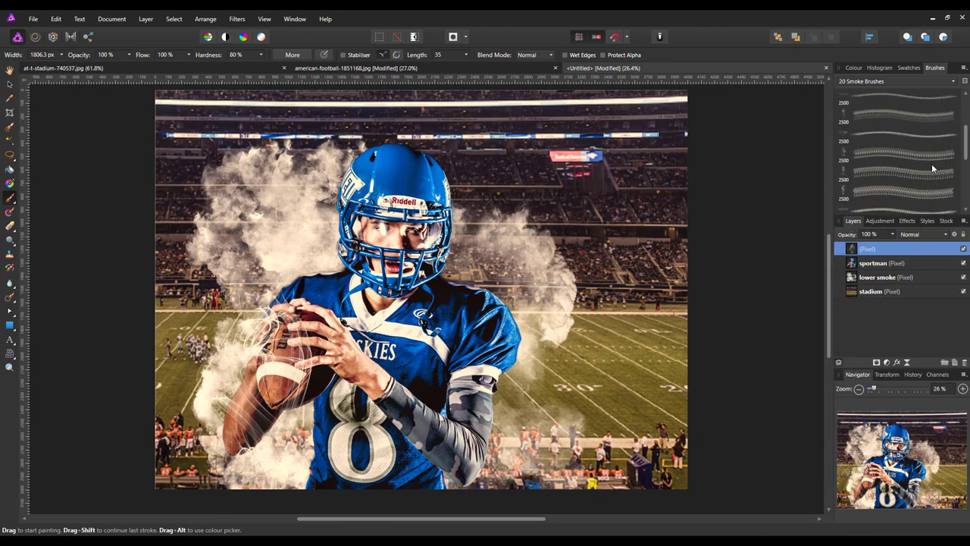
click(897, 155)
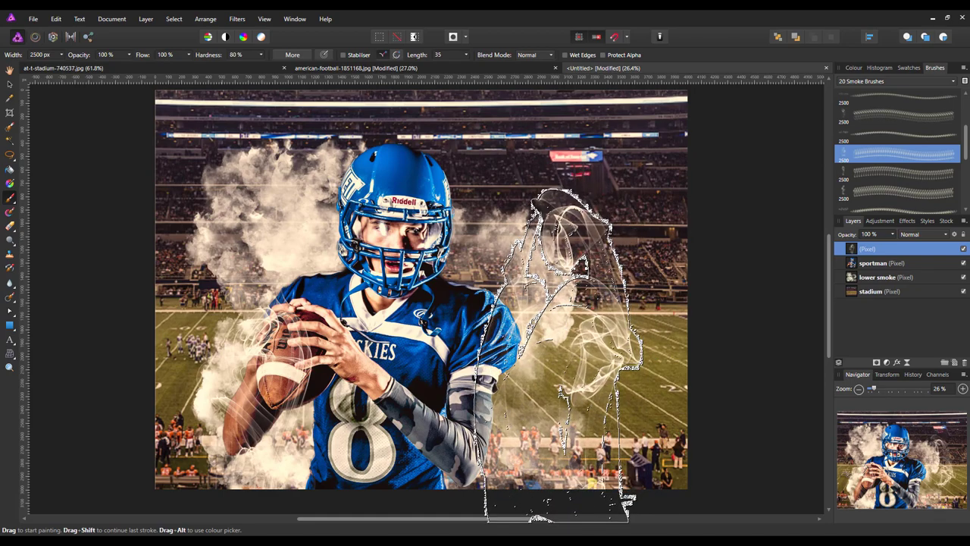
drag(476, 362, 432, 399)
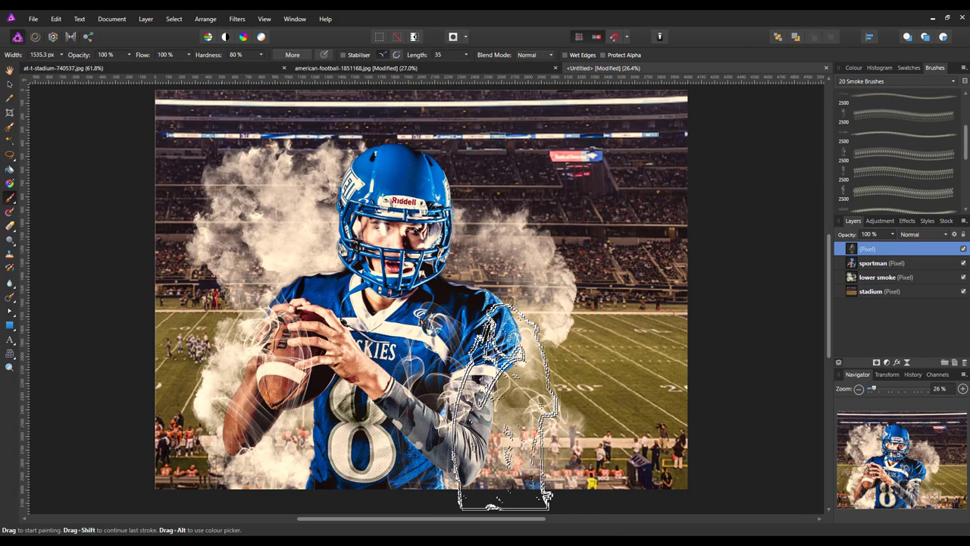
click(474, 397)
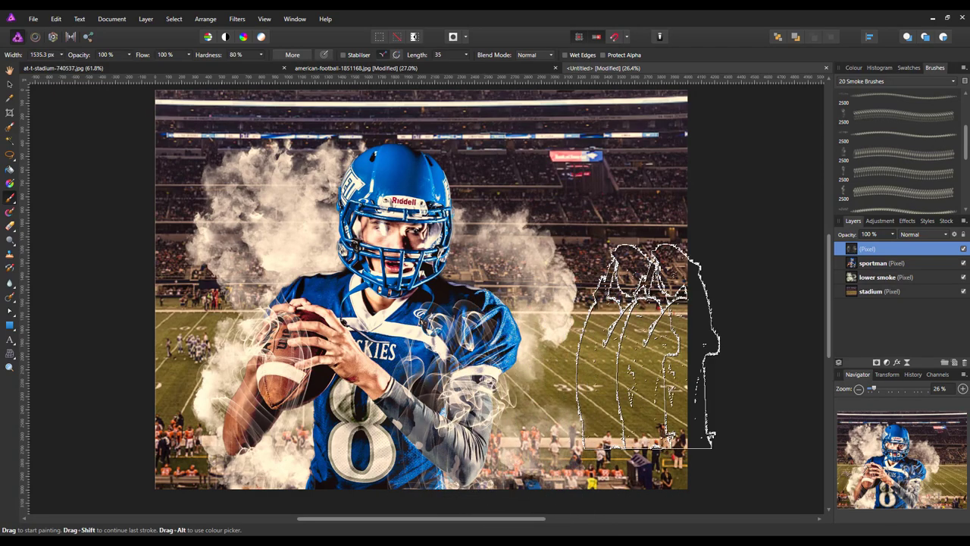
Stamp large looping smoke over the football, hands and jersey number with another 2500 px brush from the smoke set.
scroll(963, 177, down, 3)
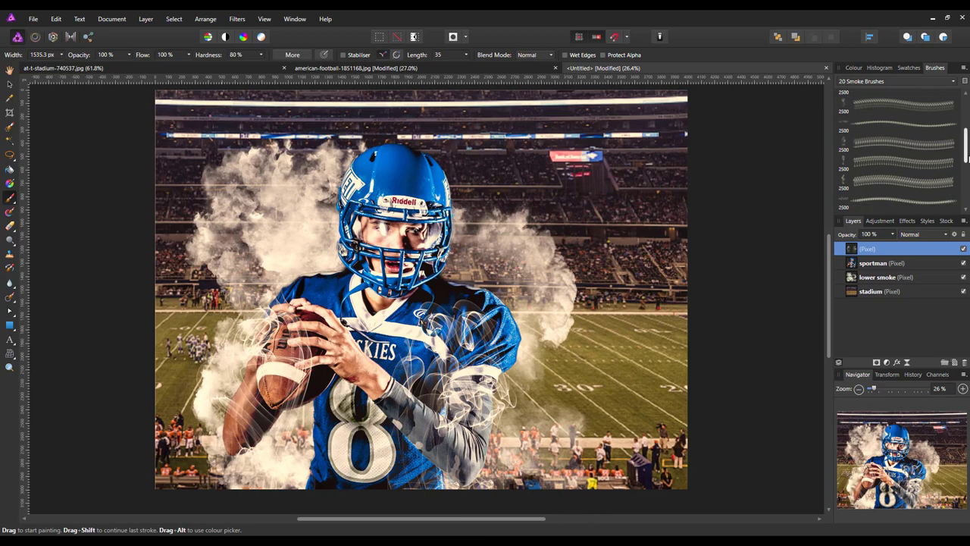
click(886, 184)
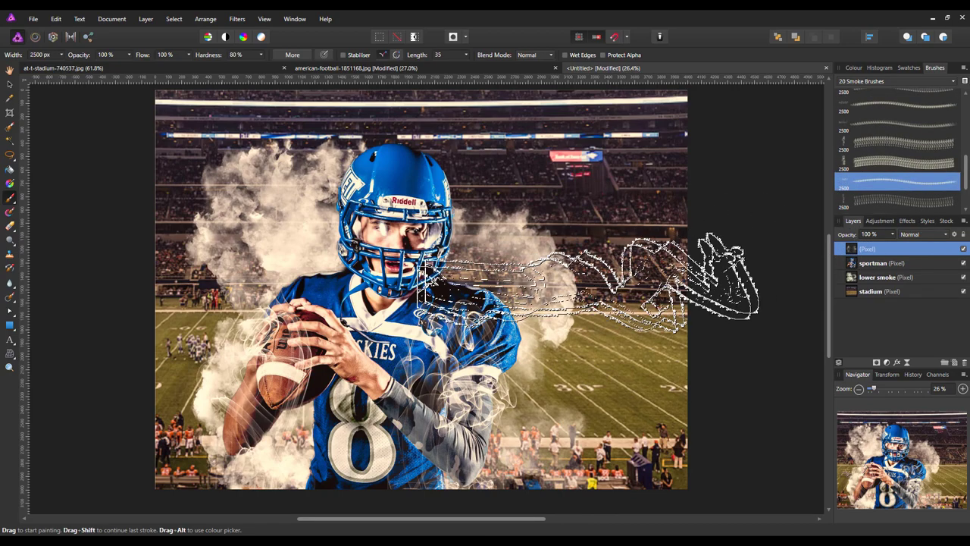
click(562, 294)
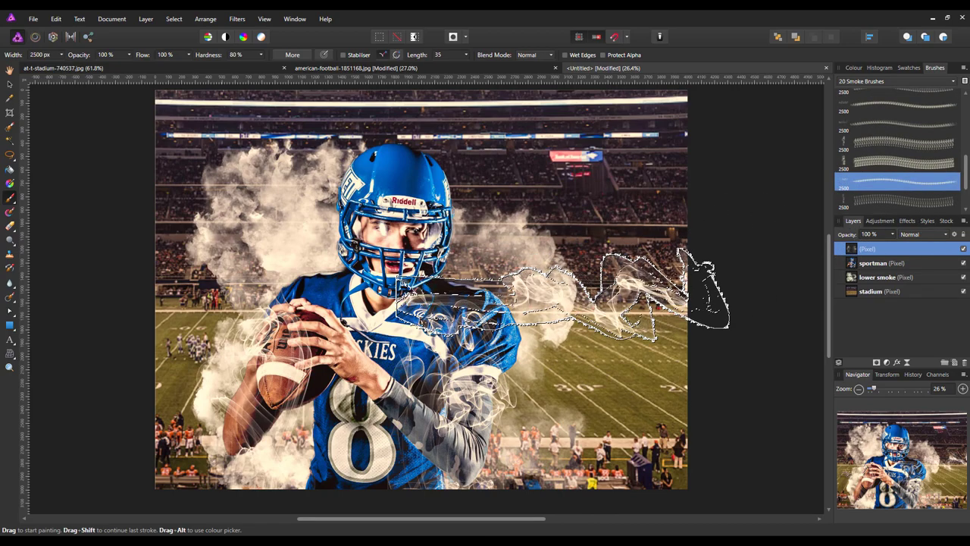
click(902, 163)
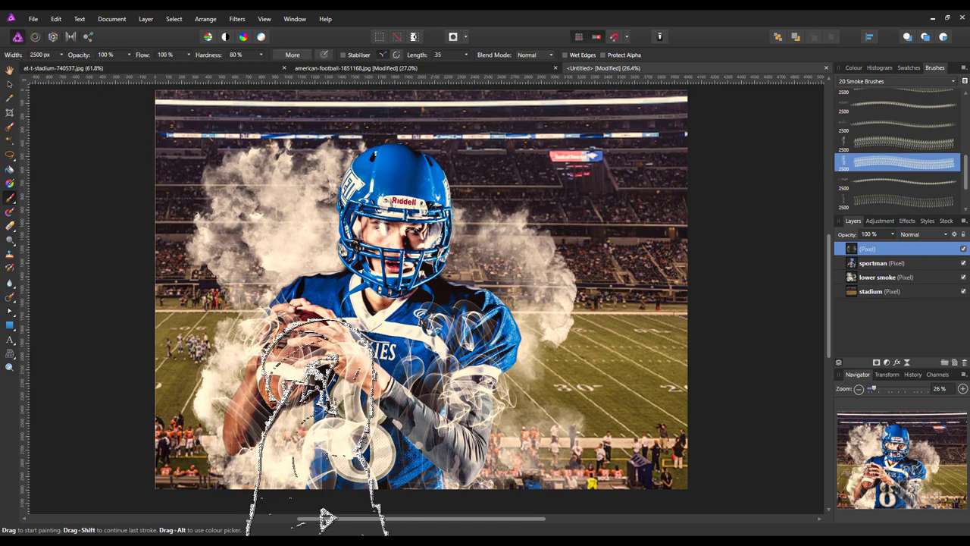
click(326, 409)
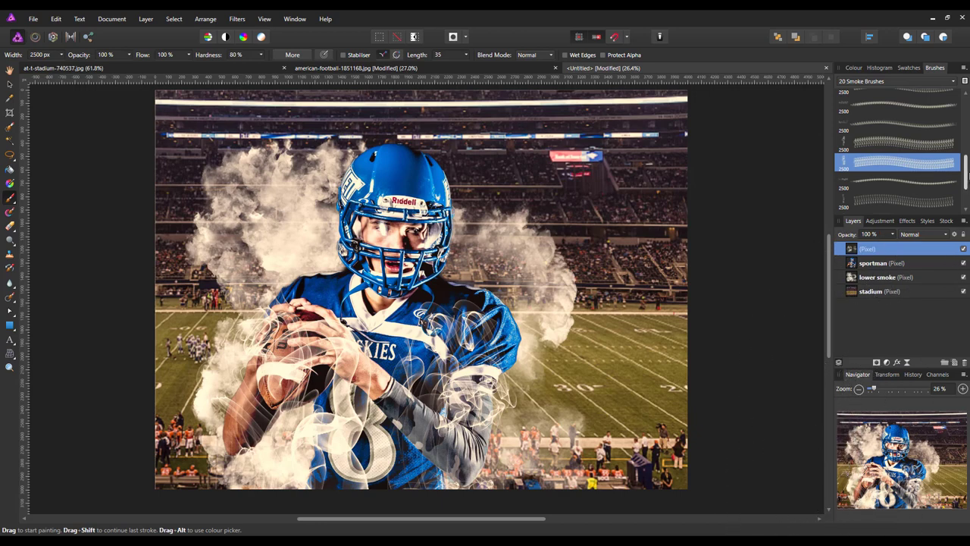
Stamp additional smoke over the lower jersey and forearm with the set's second brush, reduced to about 1535 px wide.
drag(967, 174, 967, 192)
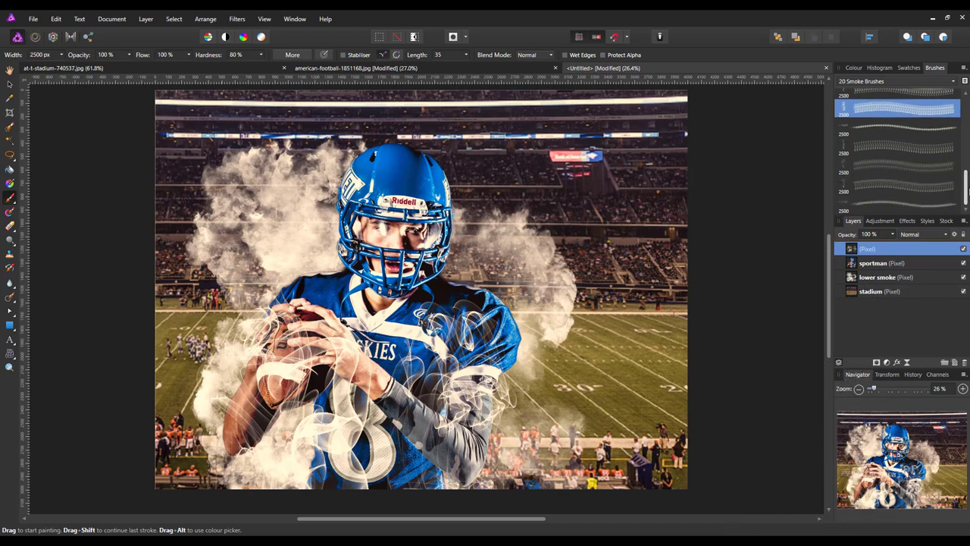
click(892, 206)
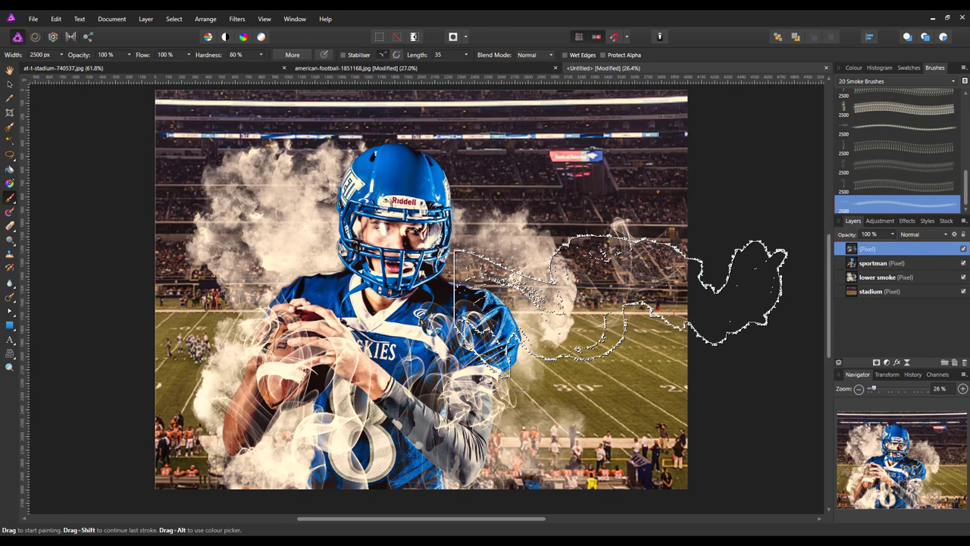
drag(966, 186, 966, 114)
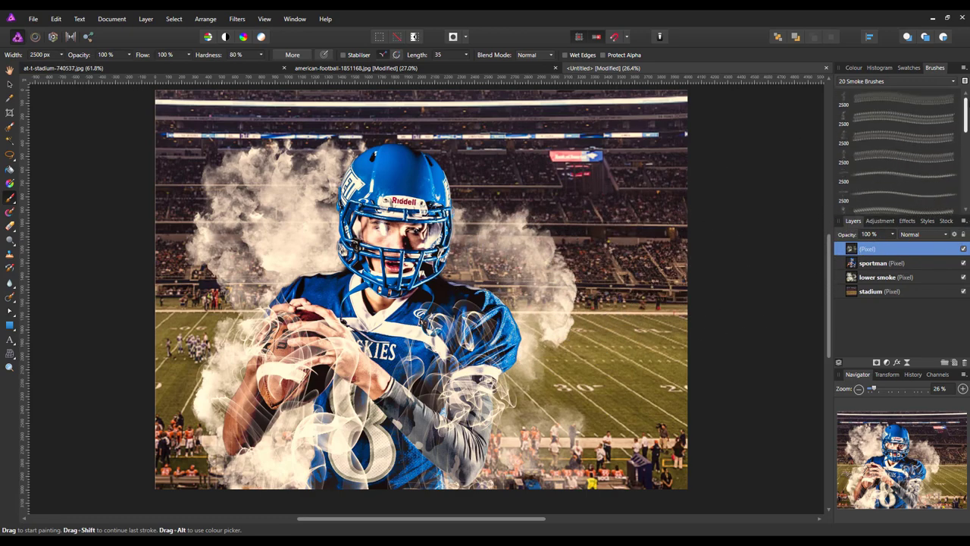
click(915, 119)
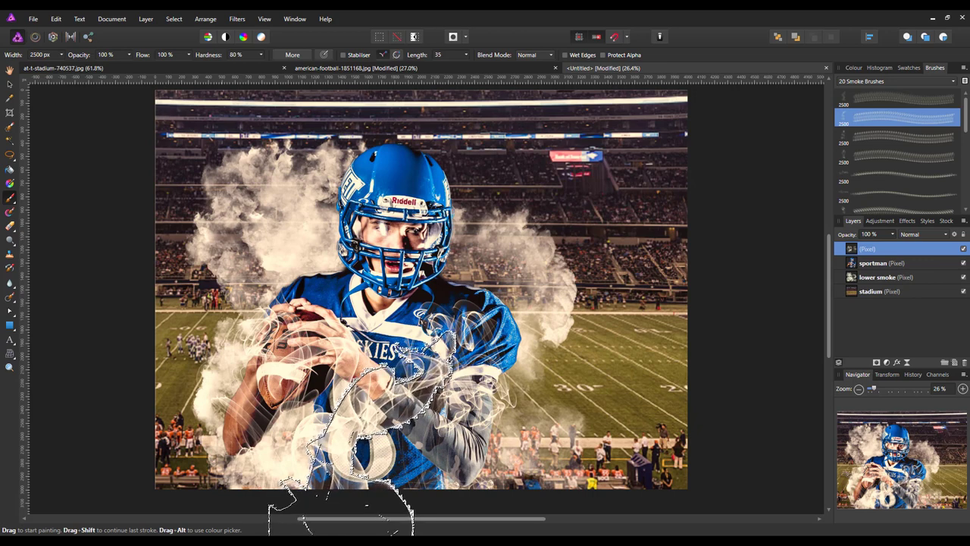
drag(377, 349, 322, 349)
click(364, 432)
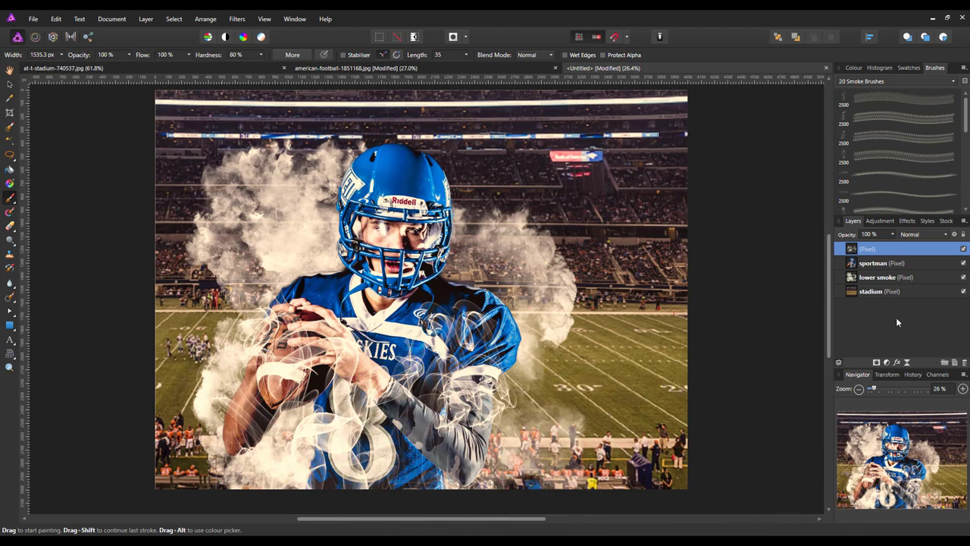
Rename the front smoke layer as upper smoke and duplicate it.
double_click(874, 249)
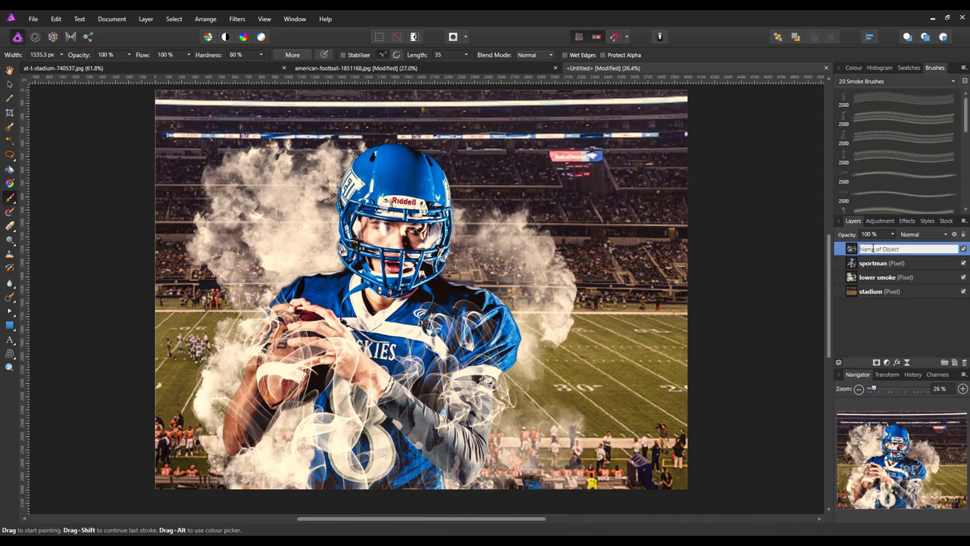
text(upper smoke)
key(Return)
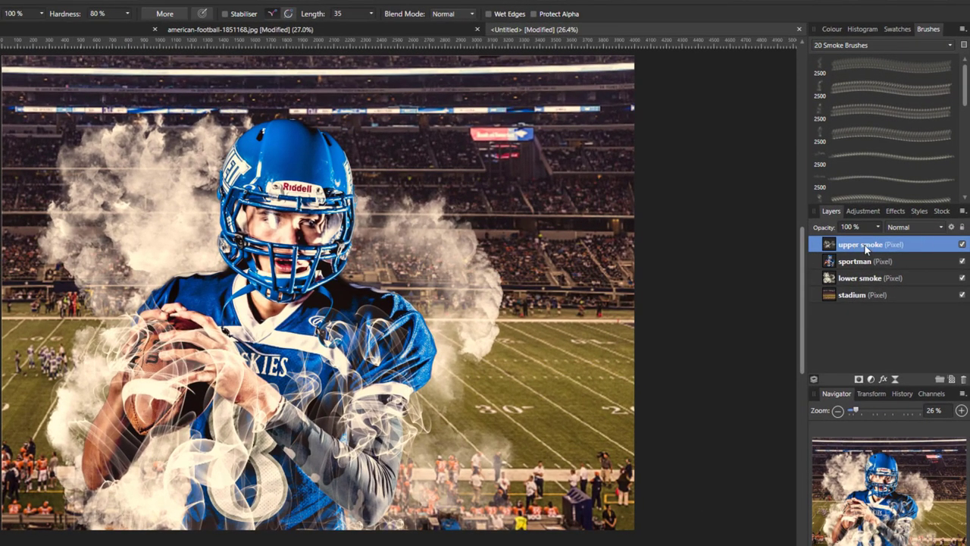
right_click(864, 248)
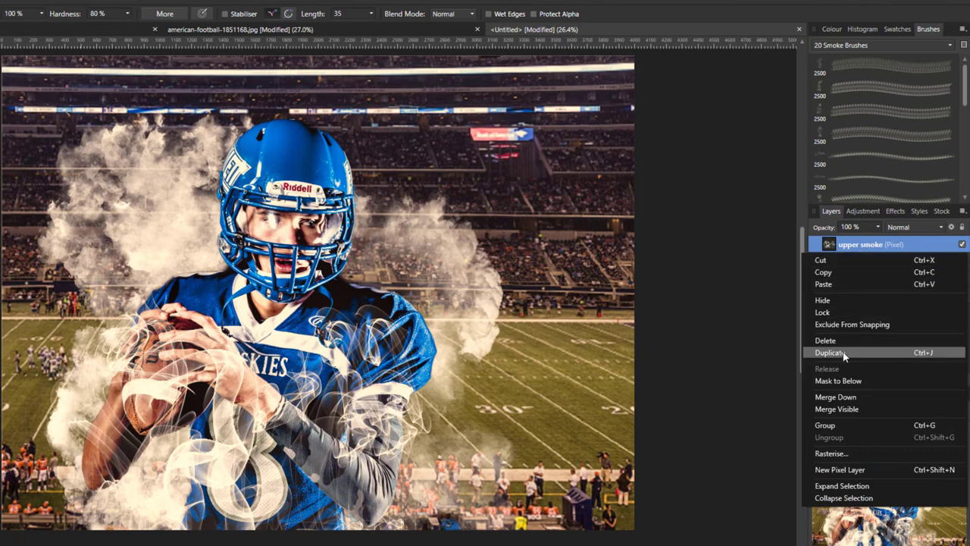
click(844, 353)
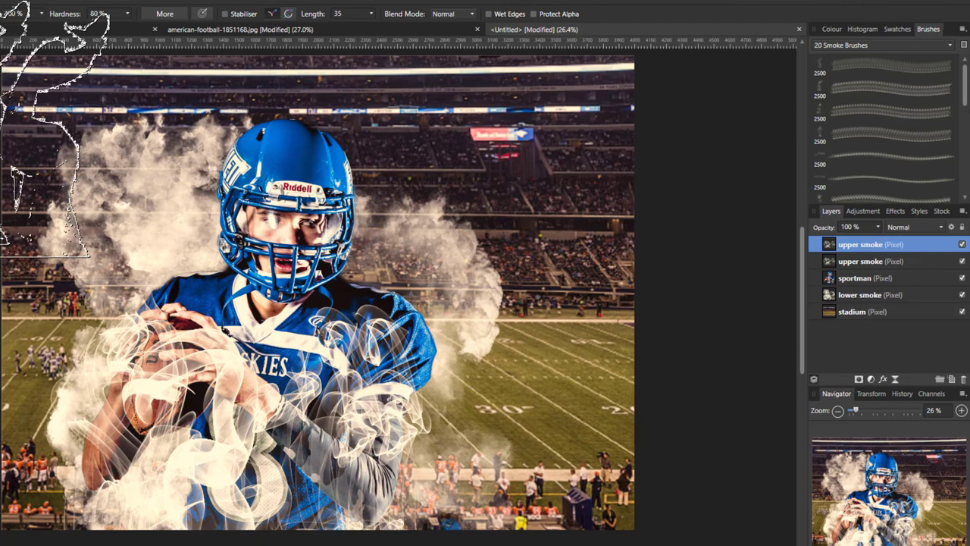
Set the duplicated upper smoke layer's blend mode to Colour Dodge and its opacity to 8%.
key(v)
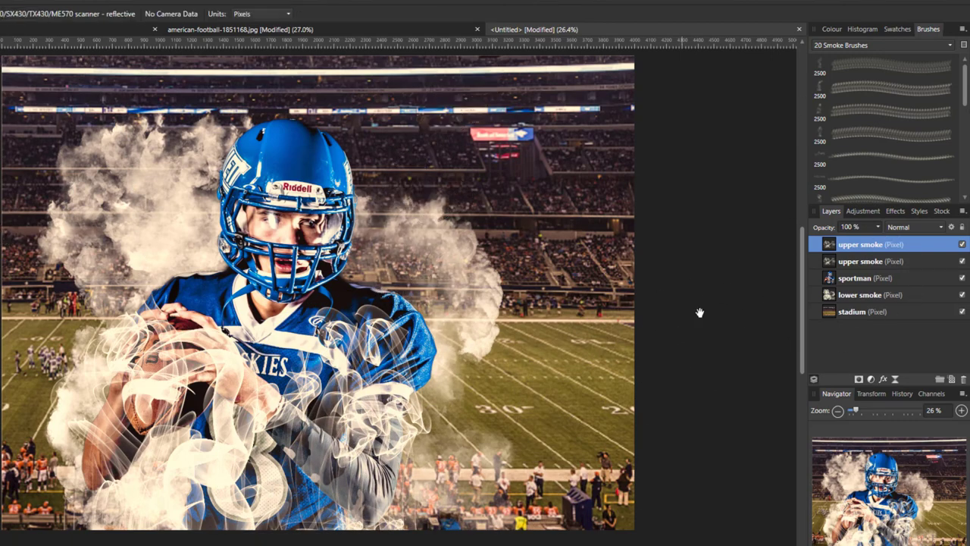
click(941, 228)
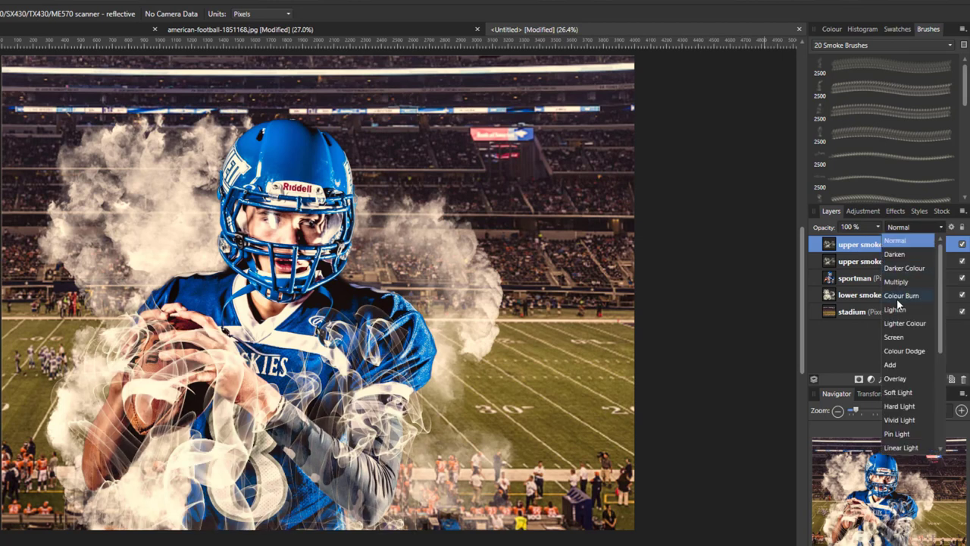
click(905, 352)
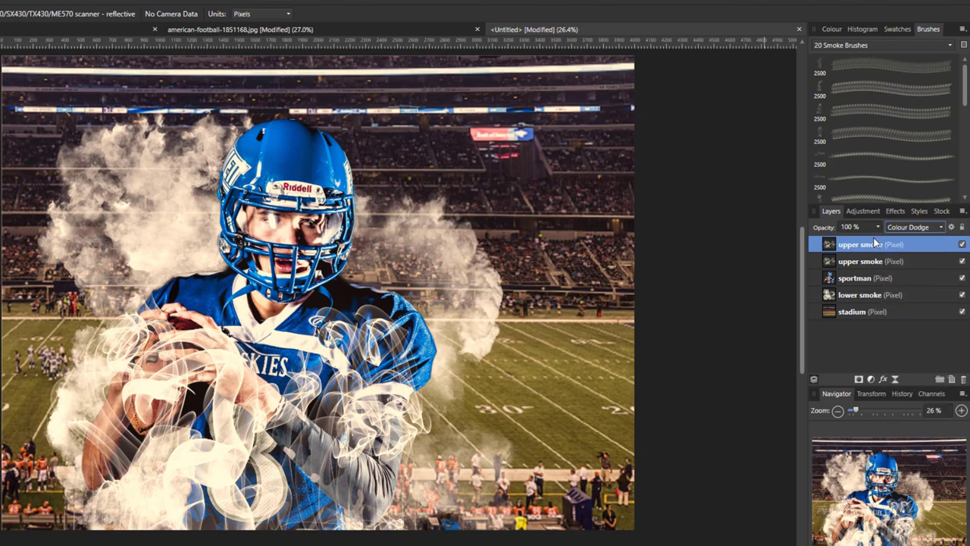
mouse_move(880, 237)
mouse_down()
mouse_move(796, 244)
mouse_move(803, 248)
mouse_up()
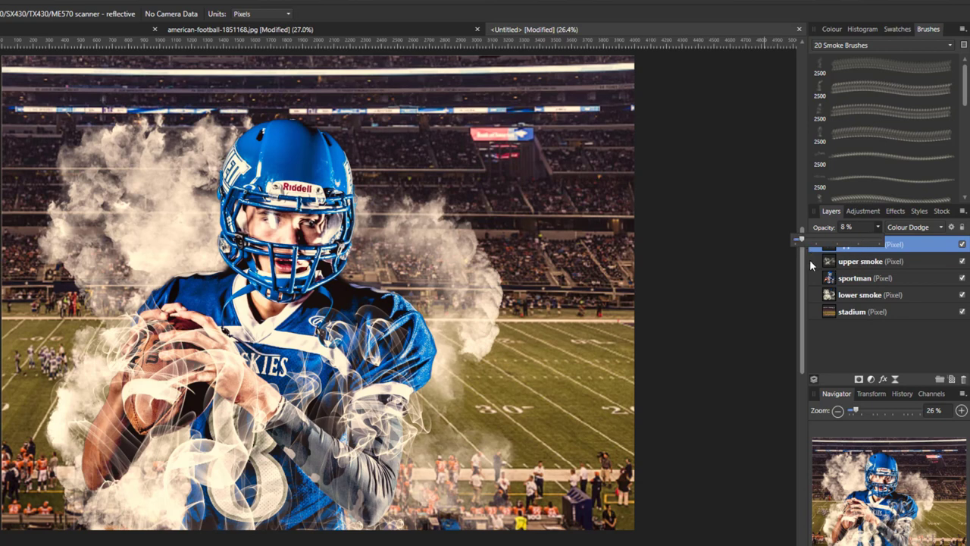
Group the two upper smoke layers and name the group upper smoke.
shift+click(930, 261)
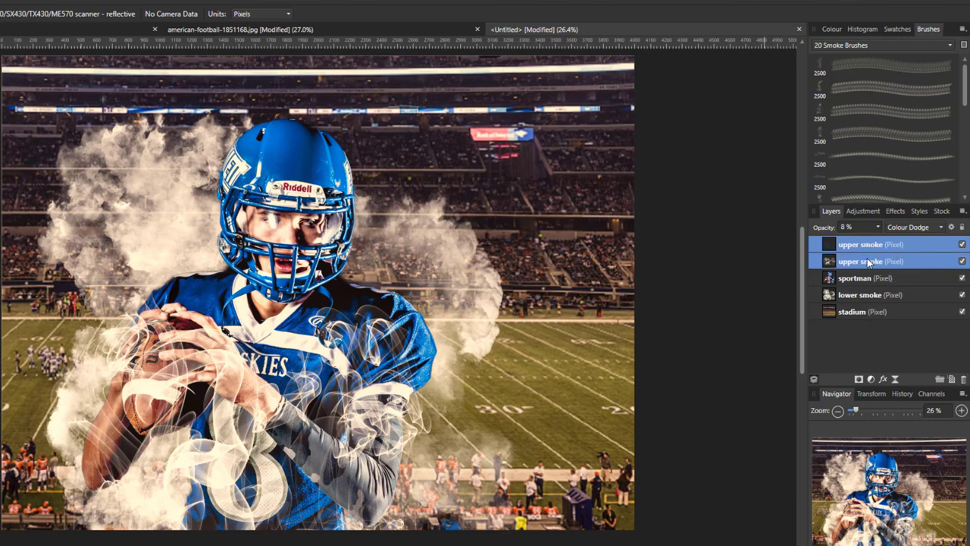
right_click(917, 261)
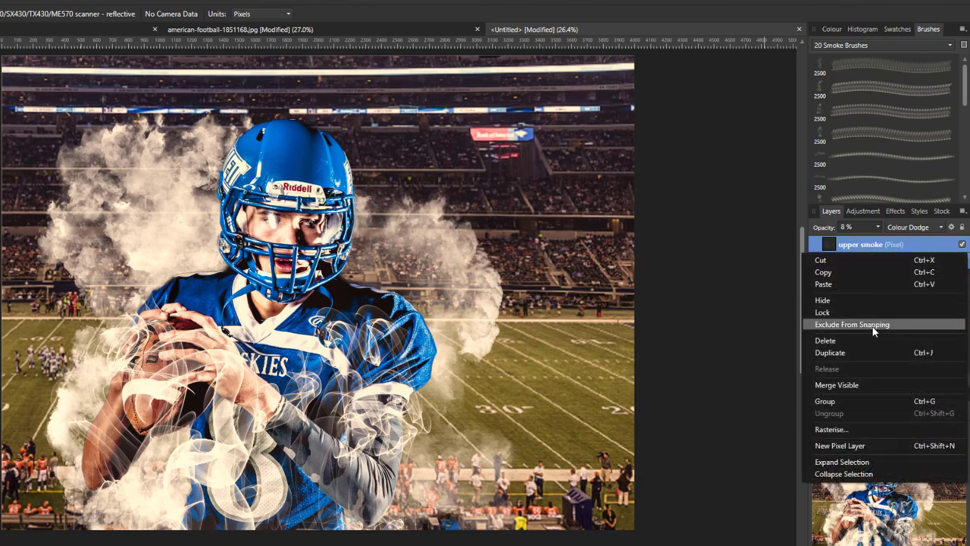
click(839, 402)
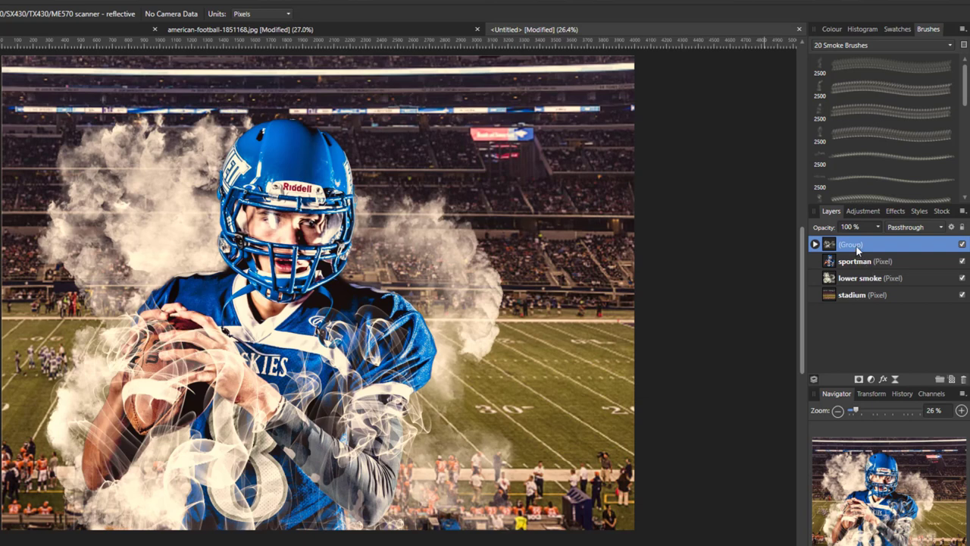
double_click(857, 244)
text(upper)
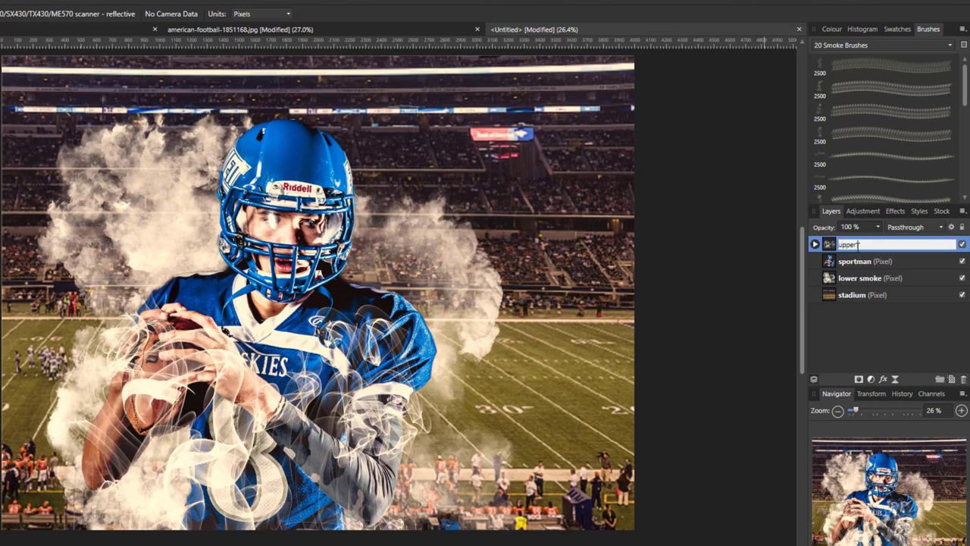
text( smoke)
key(Return)
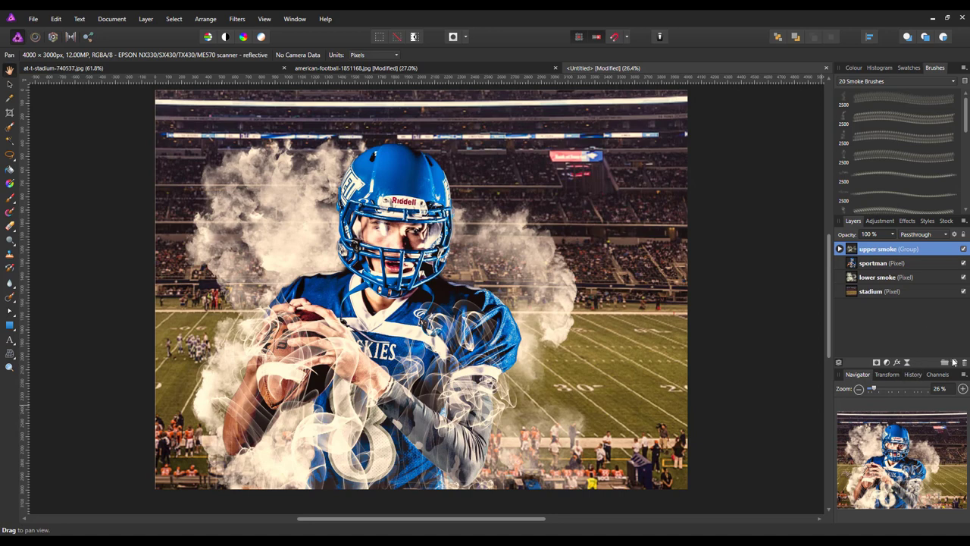
Add an HSL adjustment nested inside the sportman layer and set its Saturation Shift to -50%.
click(879, 265)
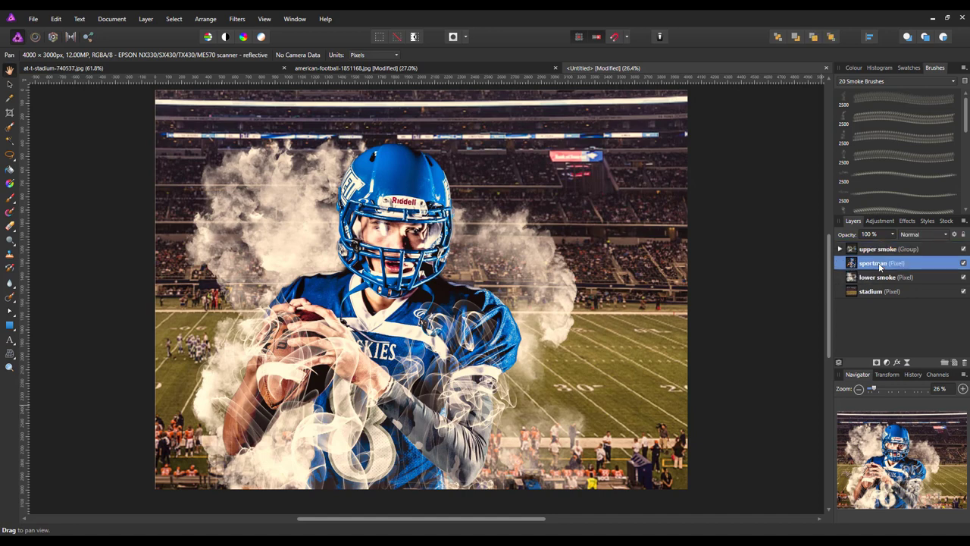
click(888, 363)
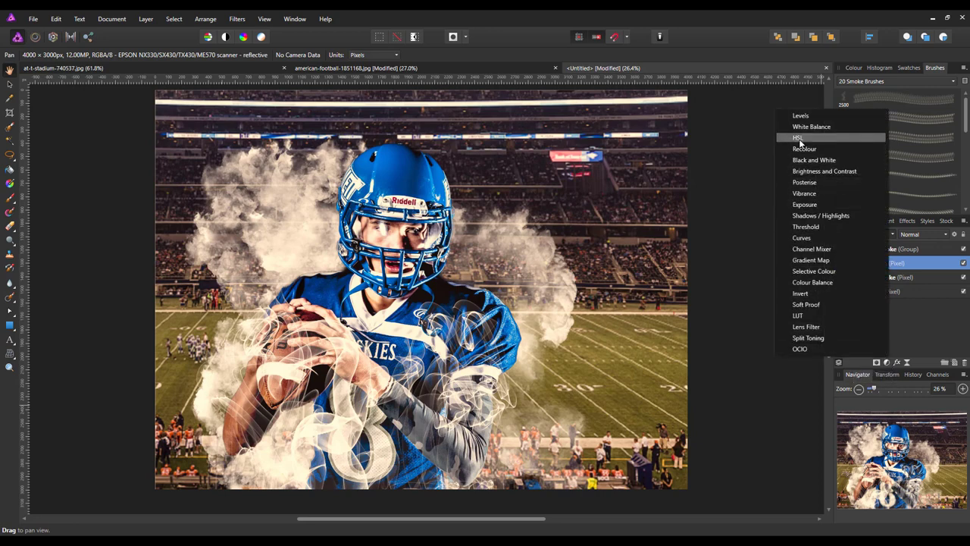
click(797, 138)
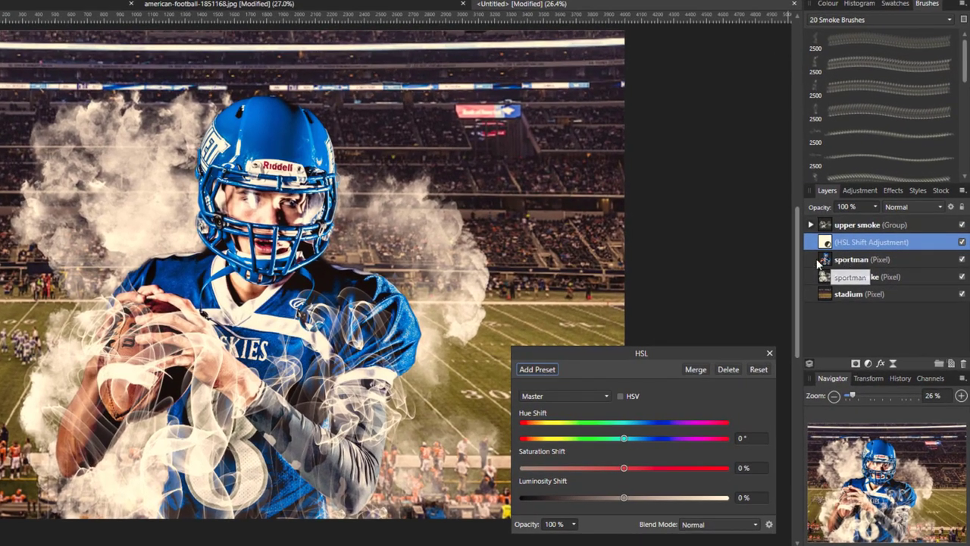
drag(818, 262, 843, 262)
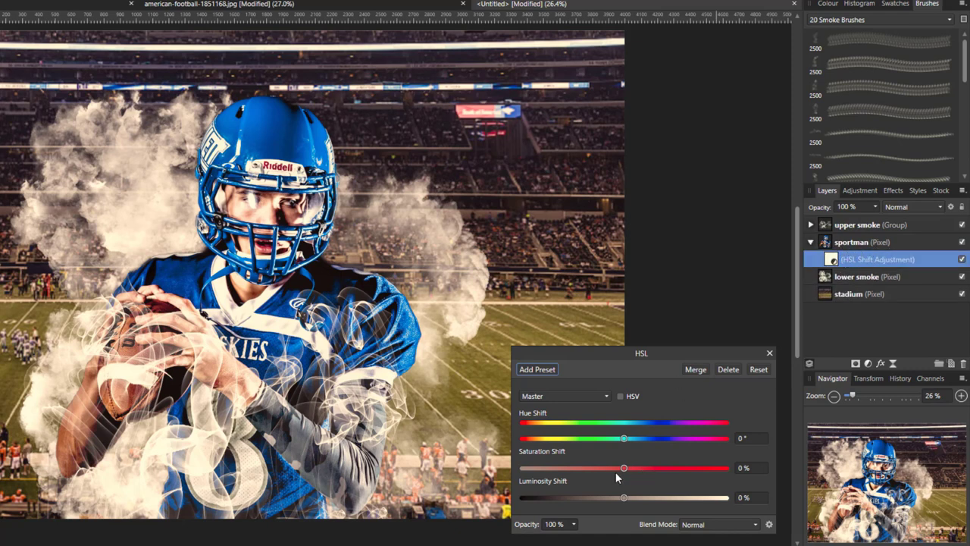
drag(624, 467, 574, 474)
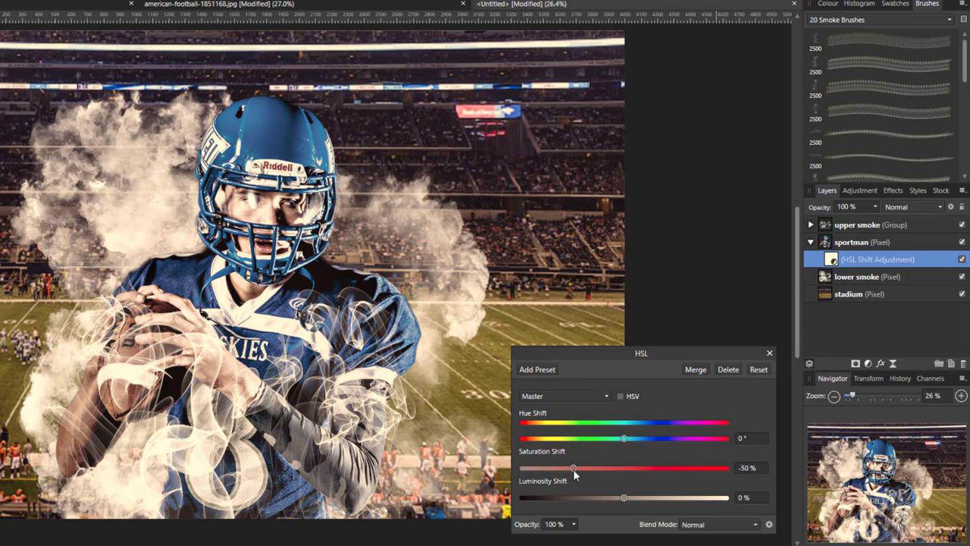
Add an HSL adjustment above the stadium layer with Saturation Shift at -49% and merge it into the stadium layer.
click(770, 353)
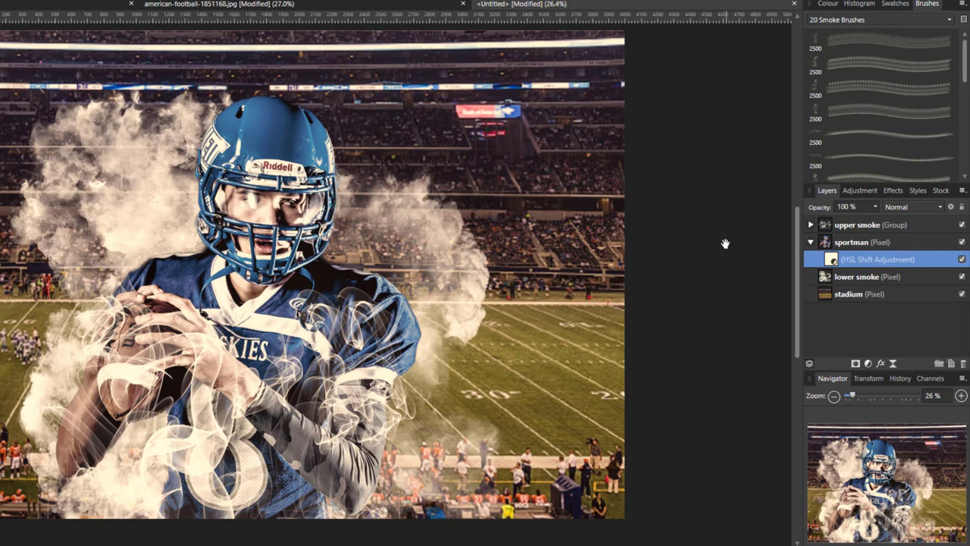
click(869, 296)
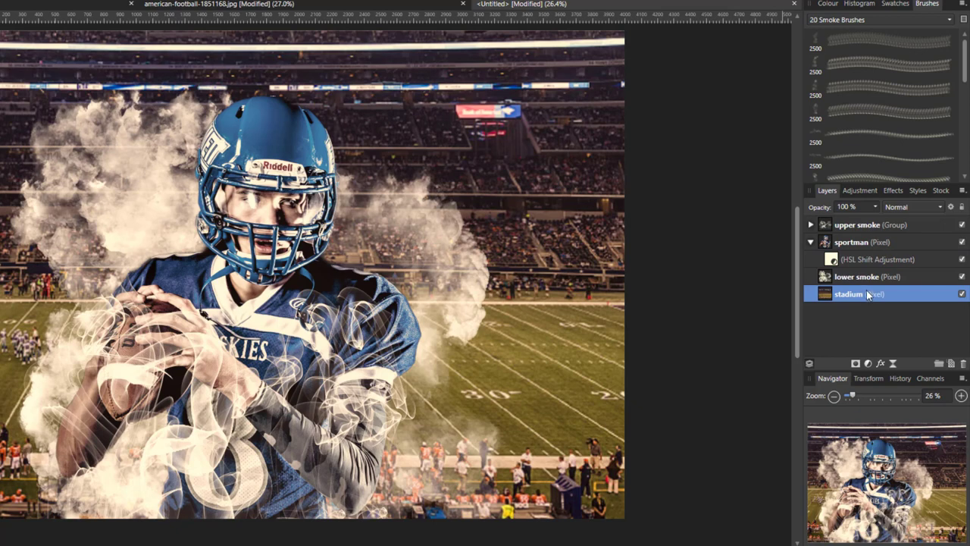
click(869, 364)
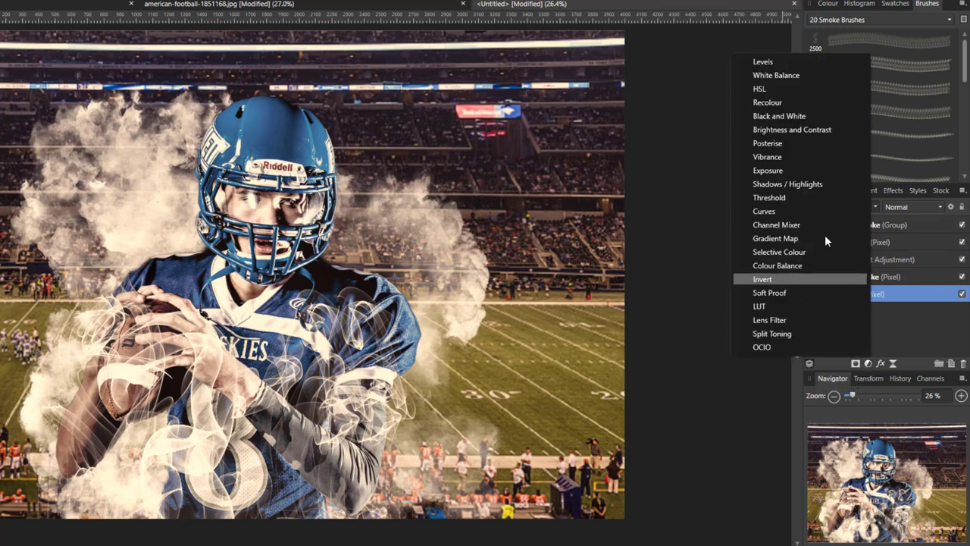
click(761, 89)
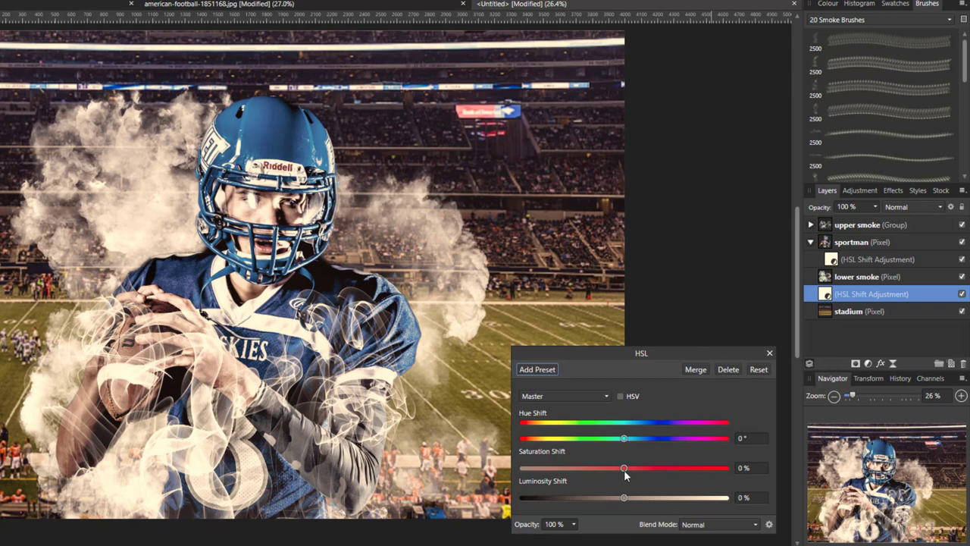
drag(624, 468, 586, 473)
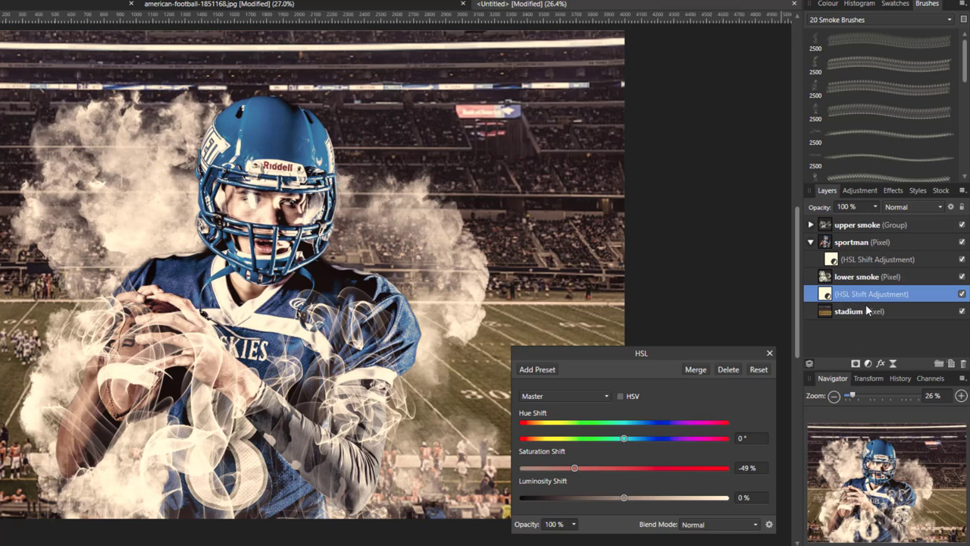
click(691, 370)
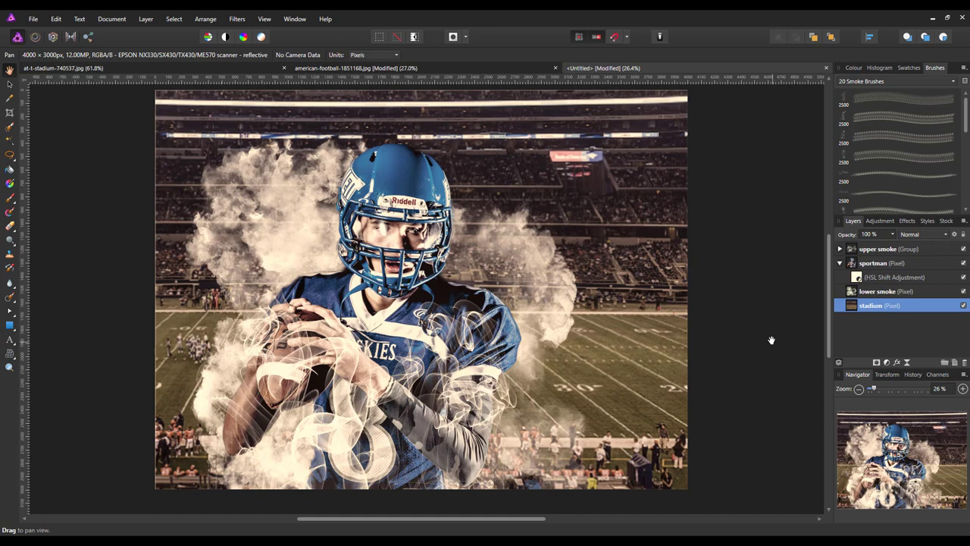
Select the lower smoke layer and choose the 128 px Round Brush from the Basic brush category for the Paint Brush tool.
click(872, 296)
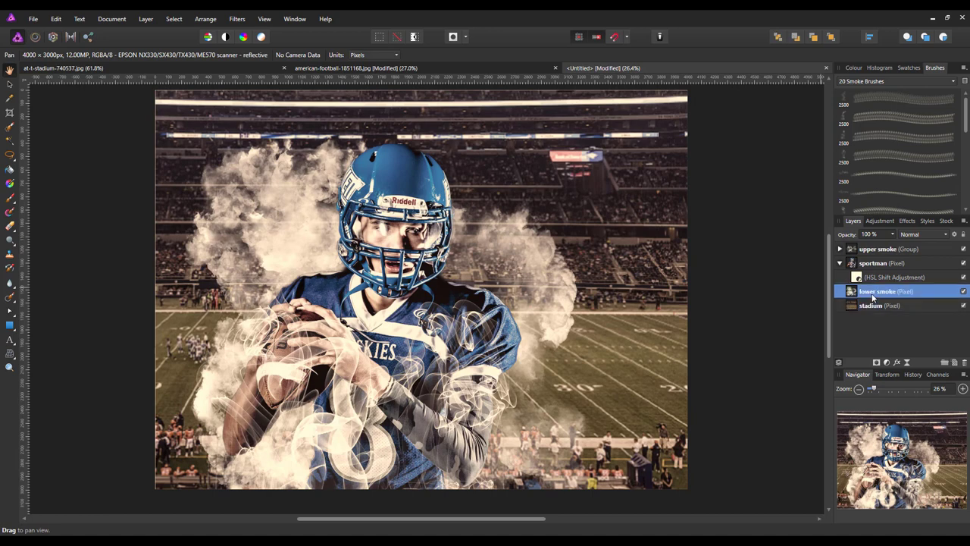
click(840, 263)
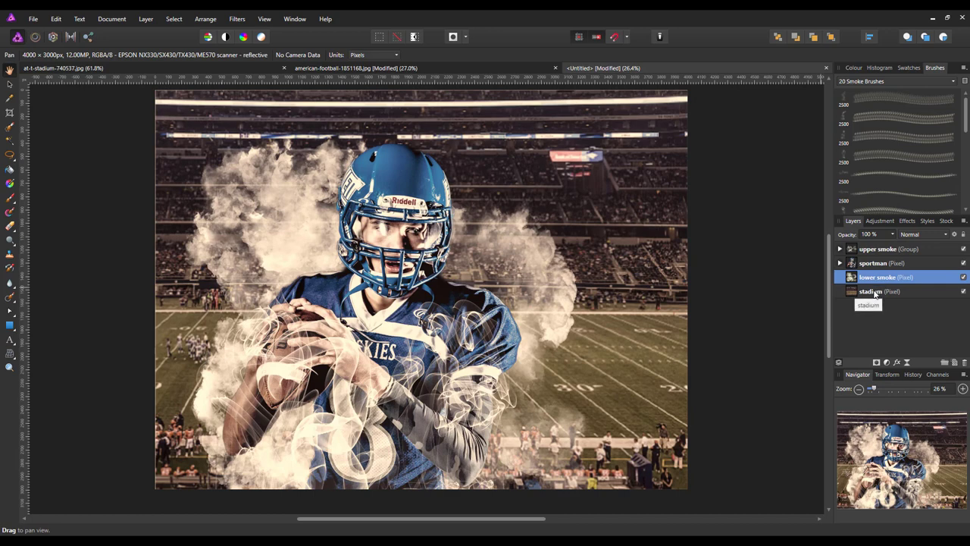
click(10, 199)
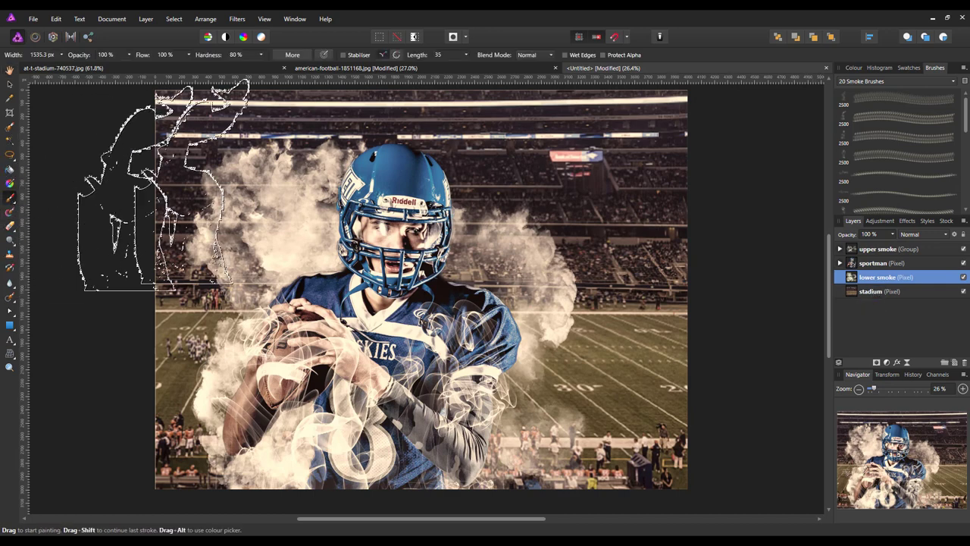
click(954, 83)
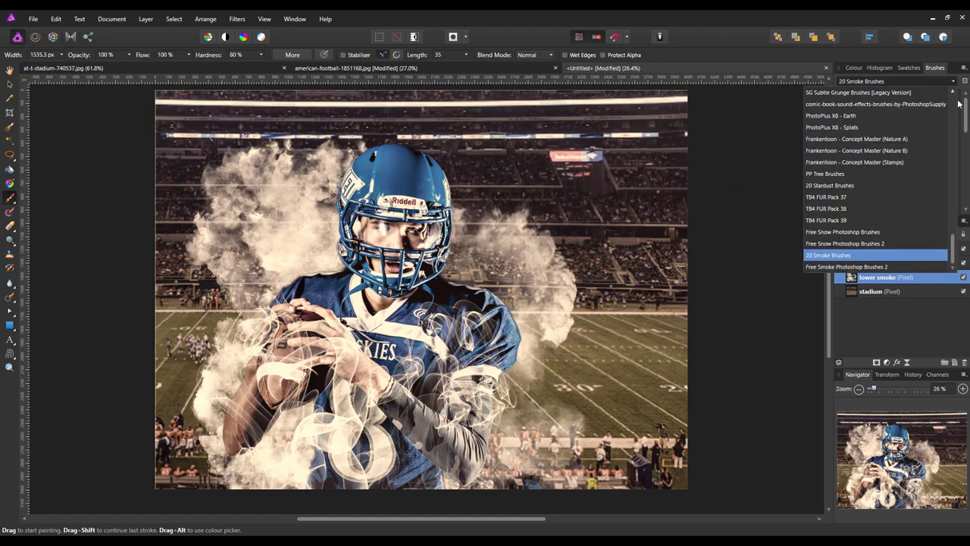
mouse_move(954, 247)
mouse_down()
mouse_move(910, 170)
mouse_move(846, 101)
mouse_up()
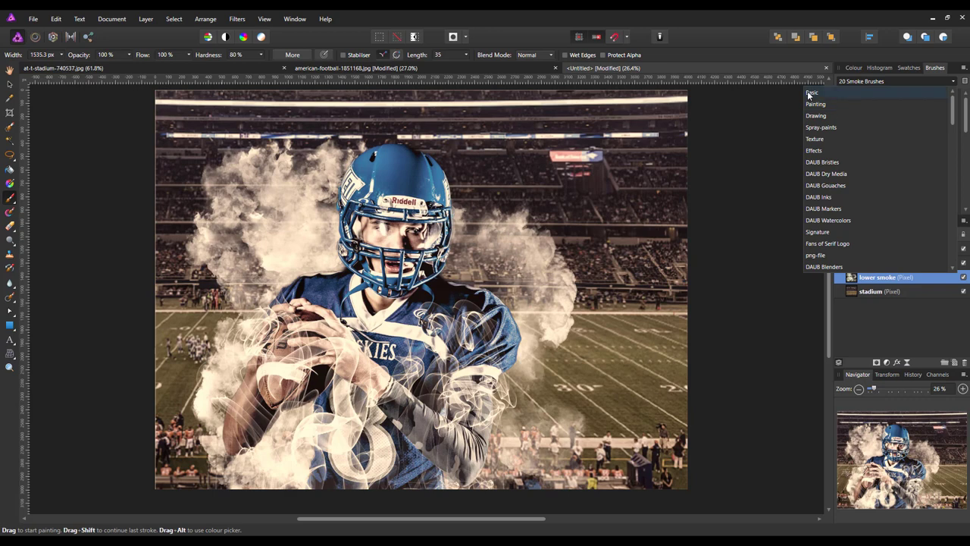
click(811, 92)
scroll(928, 160, down, 2)
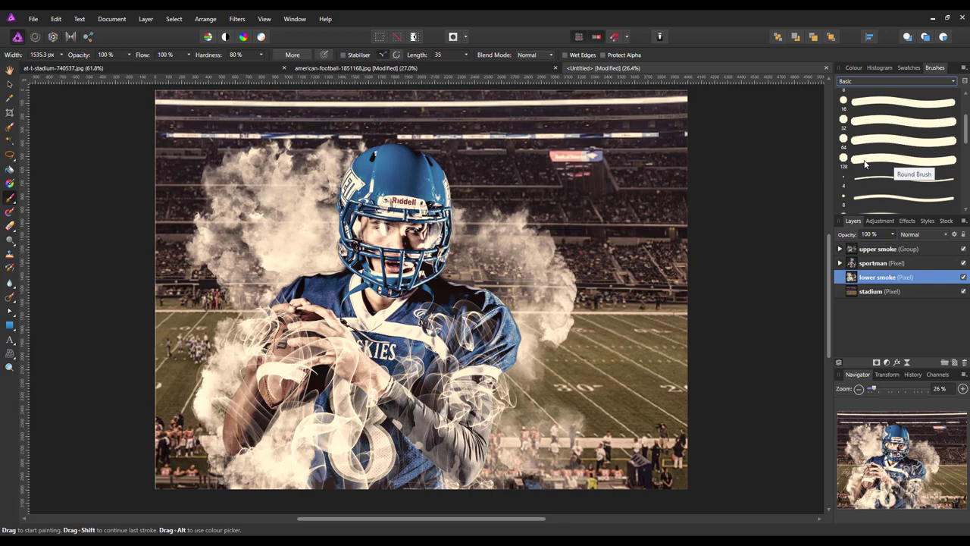
click(864, 163)
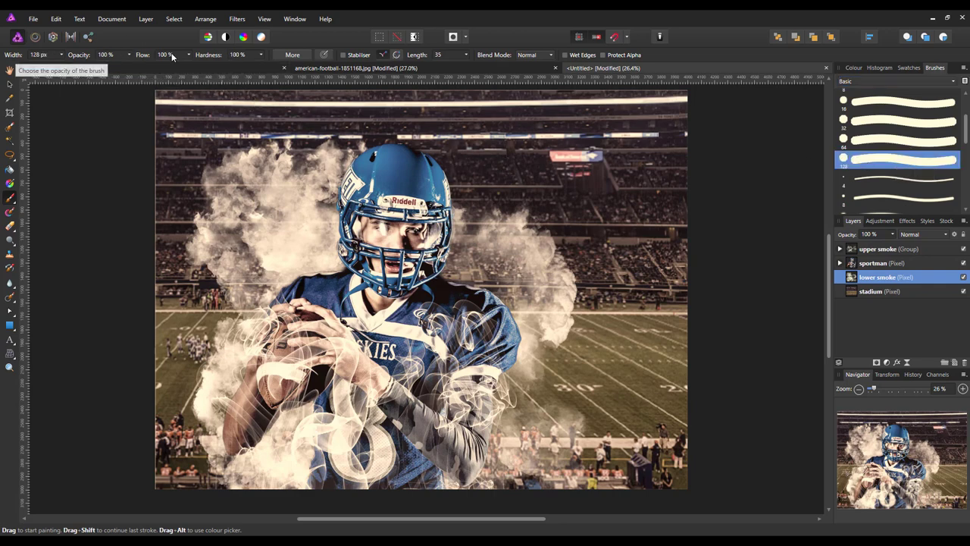
Set the brush hardness to 0% and its width to 4096 px.
click(260, 54)
drag(264, 67, 193, 66)
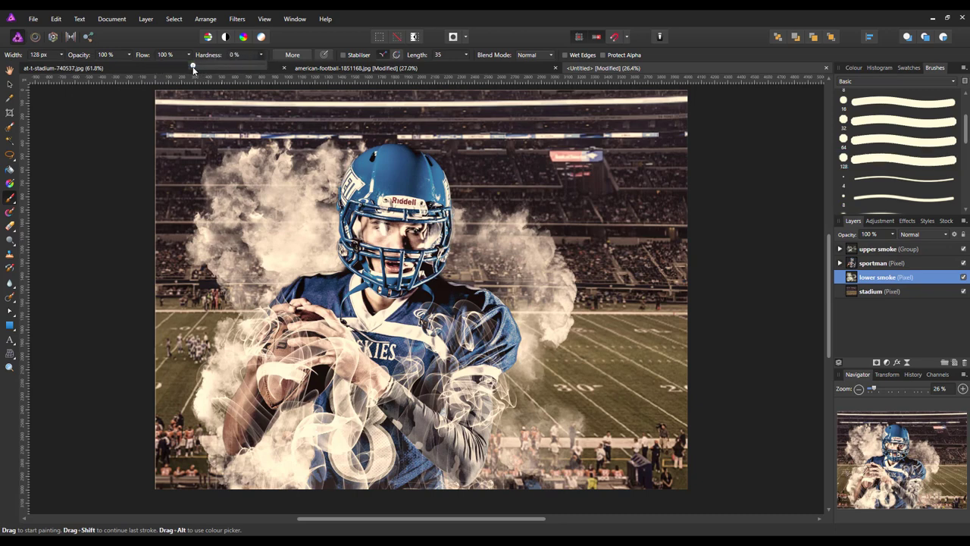
click(62, 56)
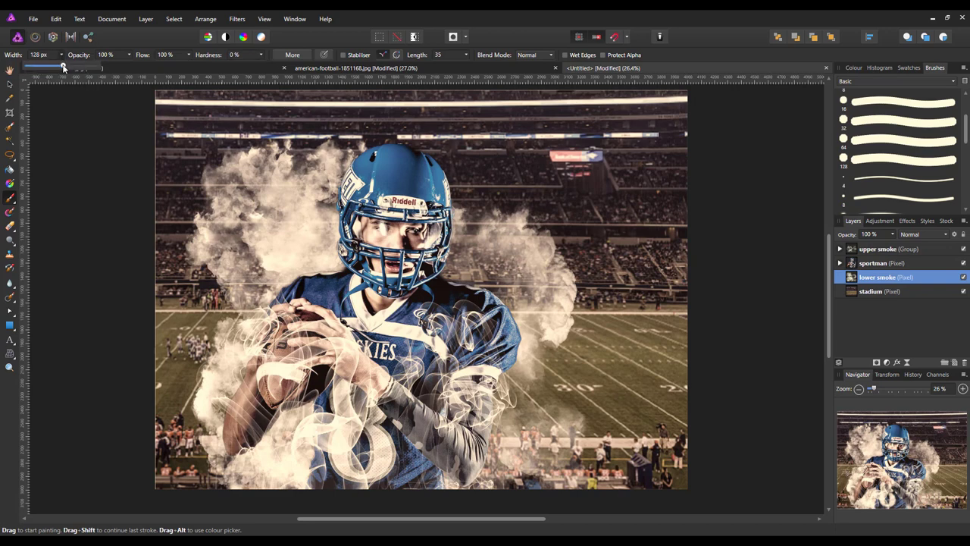
drag(65, 68, 99, 68)
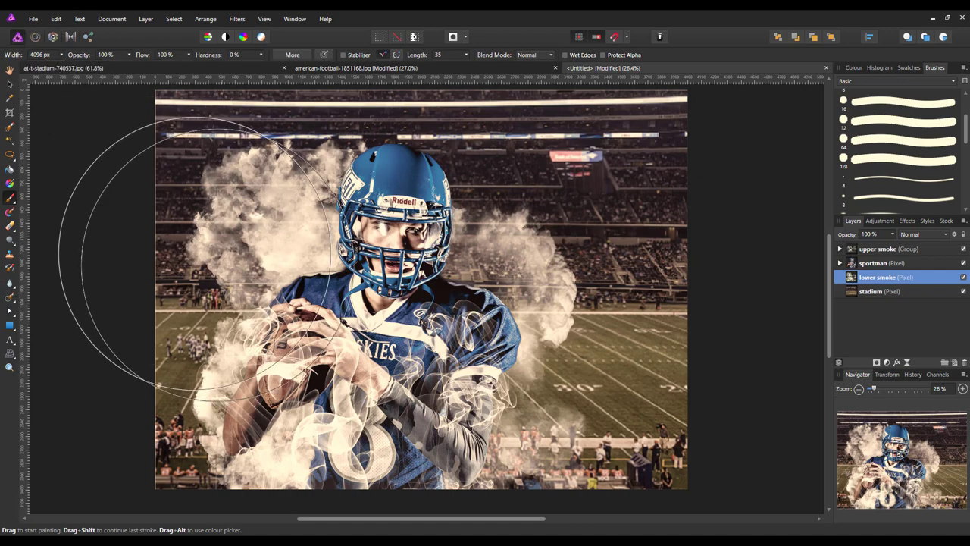
Dab soft white haze on the lower smoke layer at the stadium's left side and behind the player, and undo the last dab.
click(189, 280)
click(474, 260)
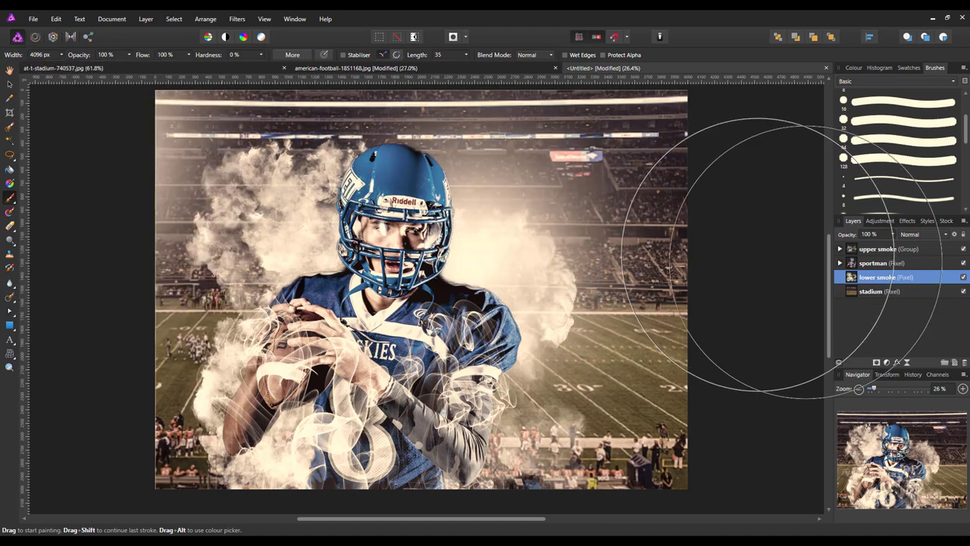
key(ctrl+z)
Set the brush colour to yellow with RGB values 187, 200, 42.
click(855, 68)
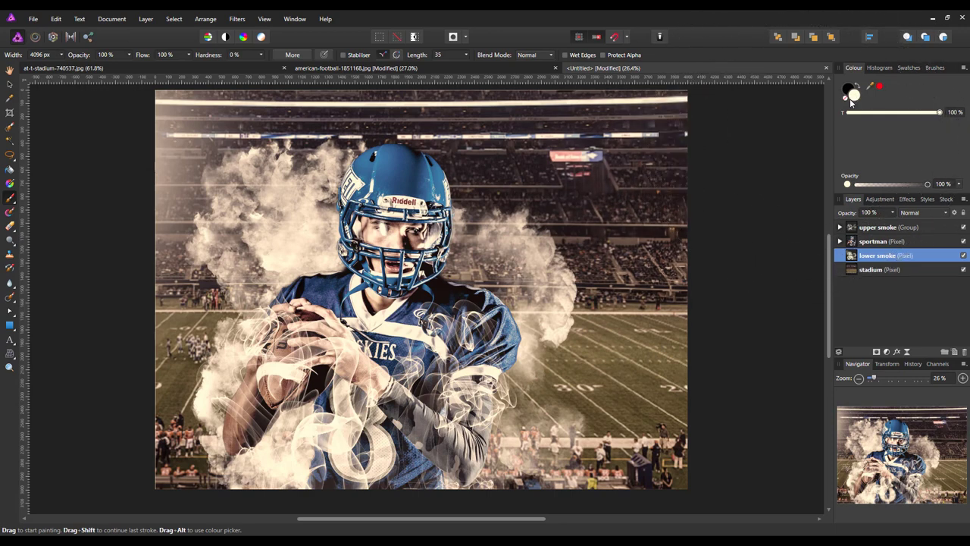
double_click(855, 94)
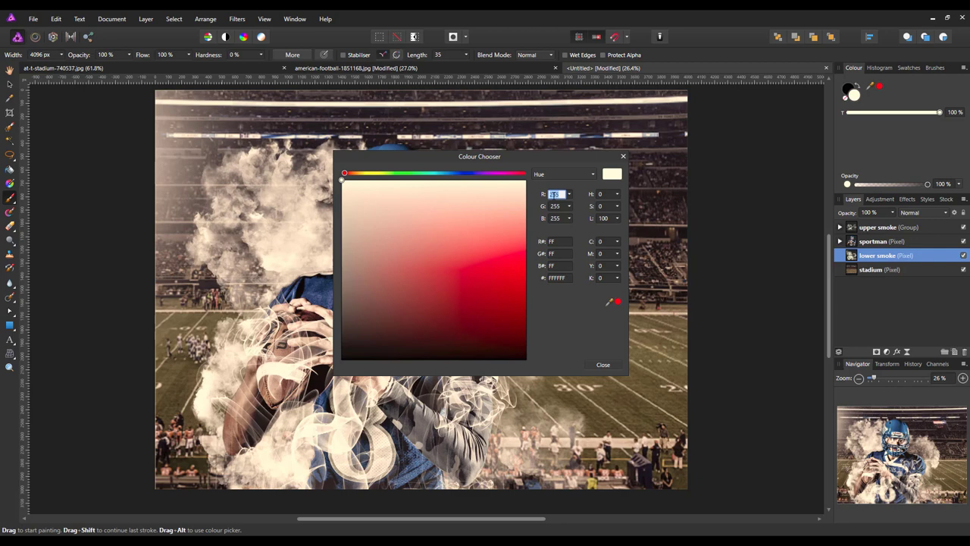
text(187)
key(Tab)
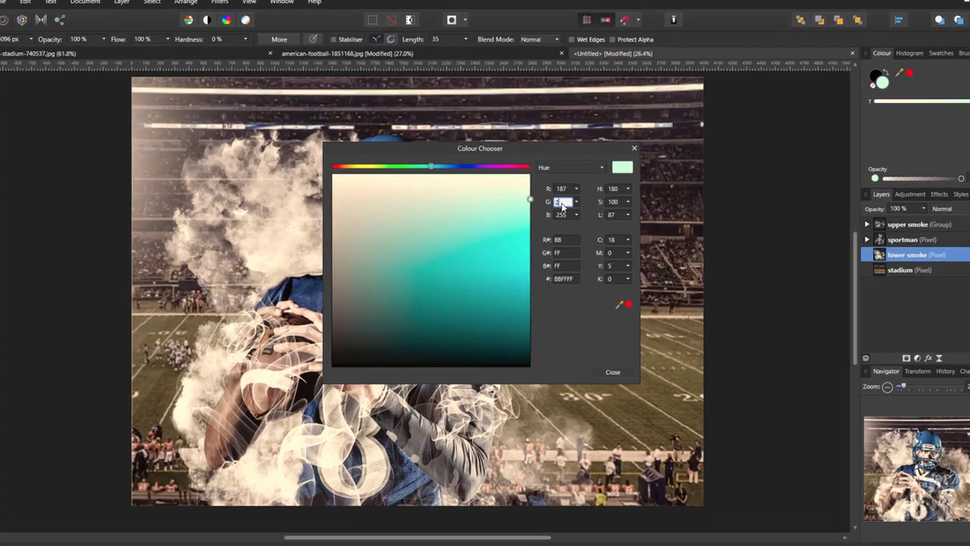
text(200)
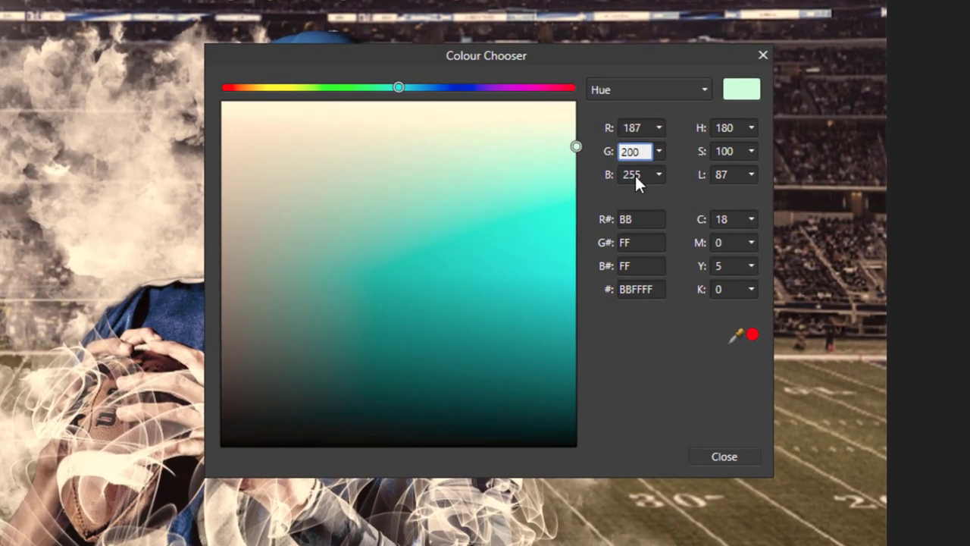
key(Tab)
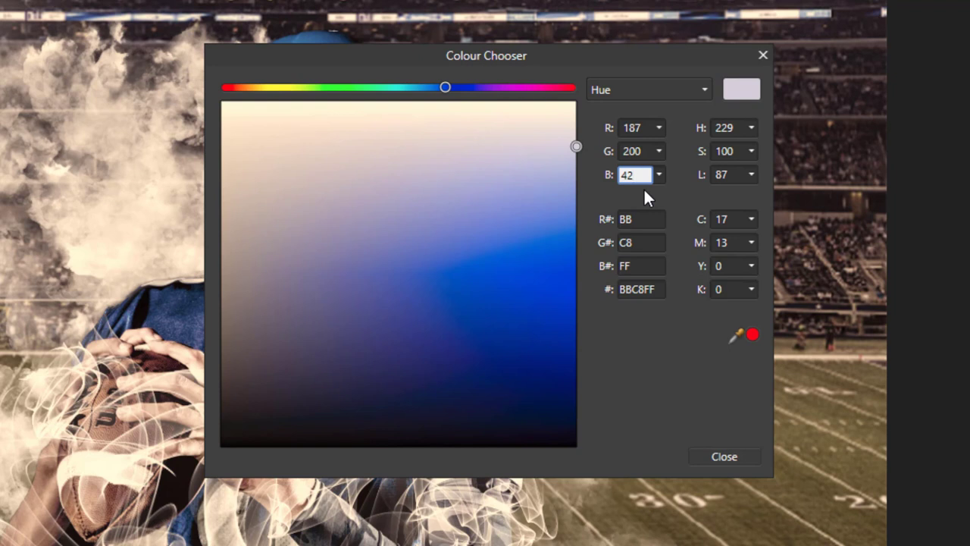
key(Return)
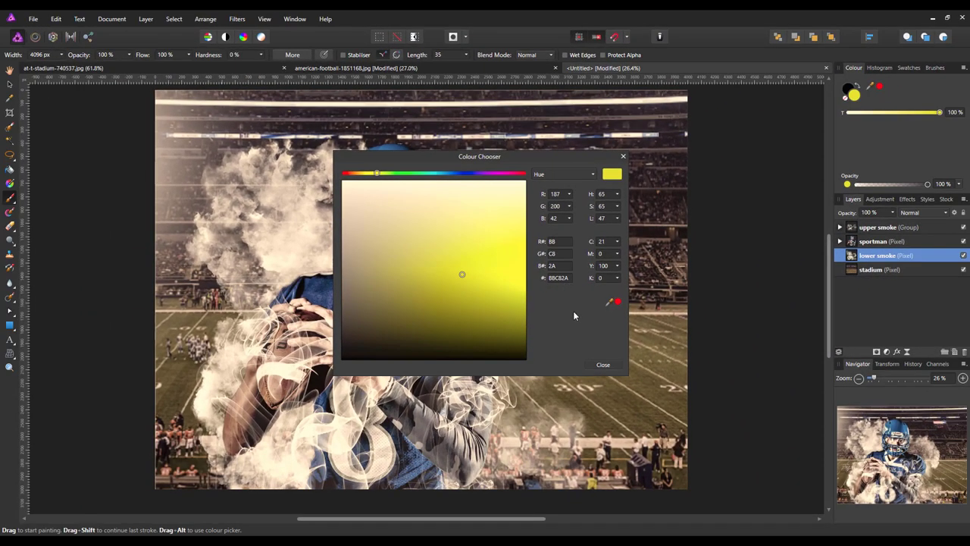
click(605, 365)
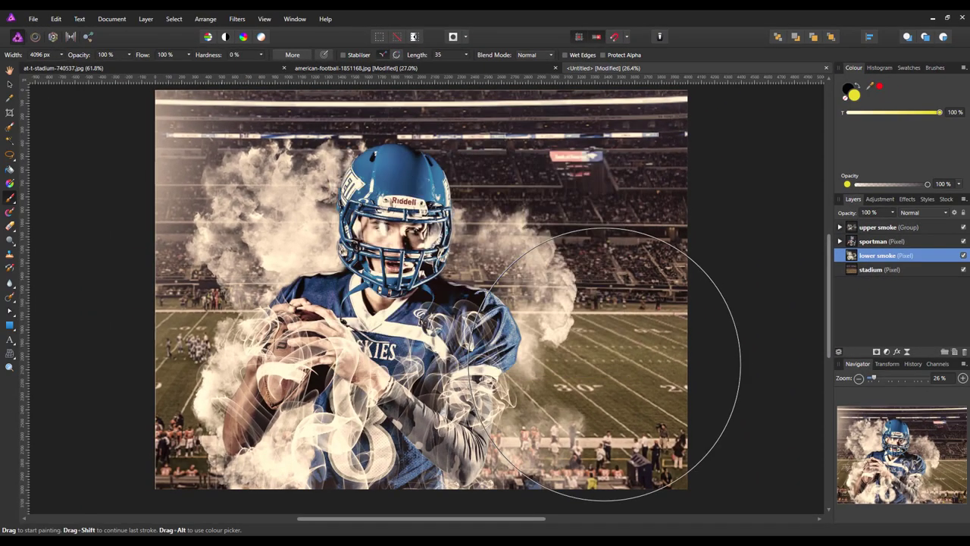
Add a pixel layer above lower smoke and paint a soft yellow glow behind the player's helmet, undoing an extra dab in the image's lower-right corner.
mouse_move(632, 364)
mouse_down()
mouse_move(631, 310)
mouse_move(669, 300)
mouse_move(821, 311)
mouse_move(872, 333)
mouse_up()
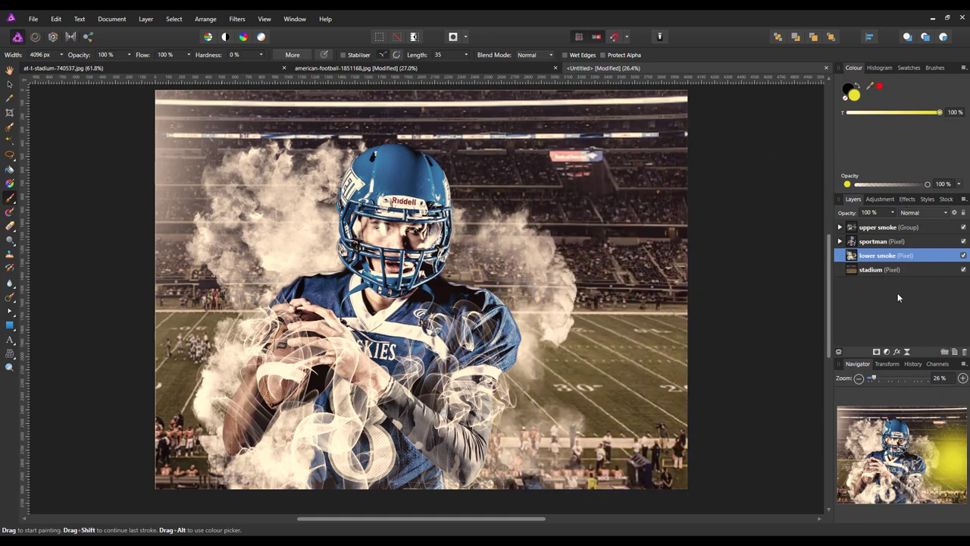
click(955, 354)
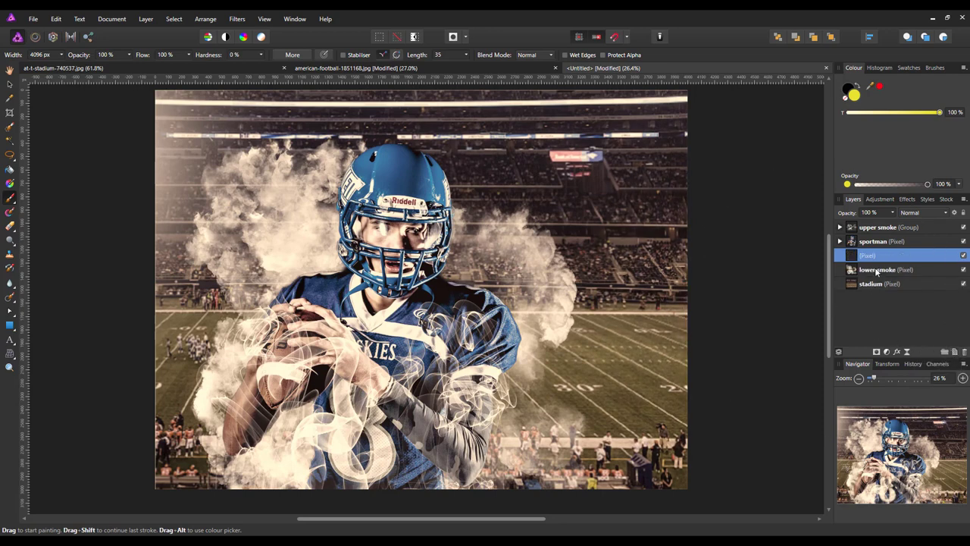
mouse_move(629, 243)
mouse_down()
mouse_move(520, 281)
mouse_move(422, 271)
mouse_move(424, 292)
mouse_move(436, 288)
mouse_move(415, 261)
mouse_up()
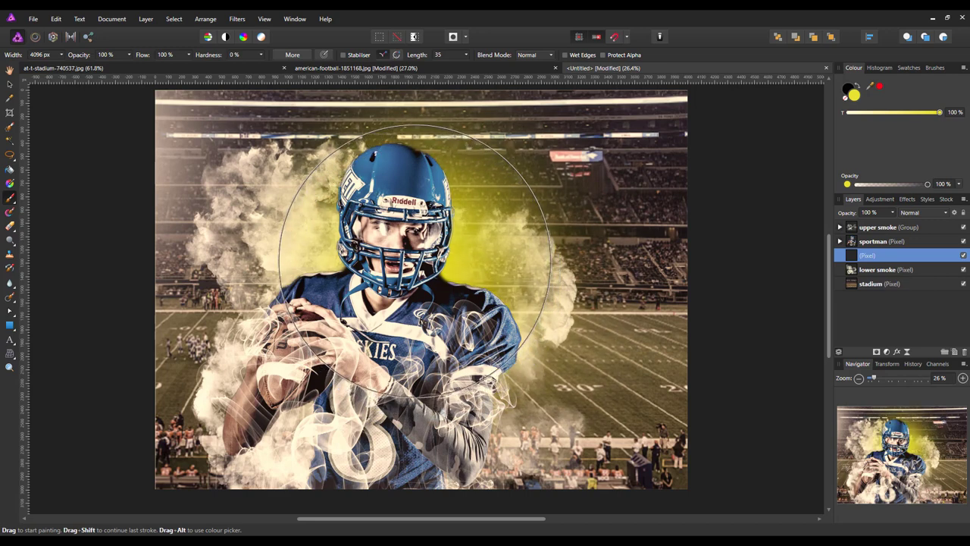
key(ctrl+z)
key(ctrl+shift+z)
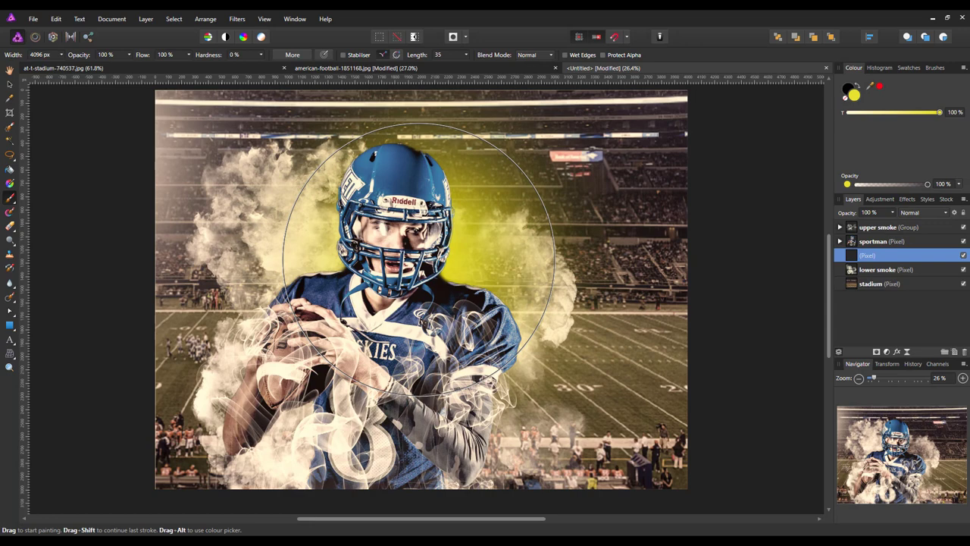
key(ctrl+z)
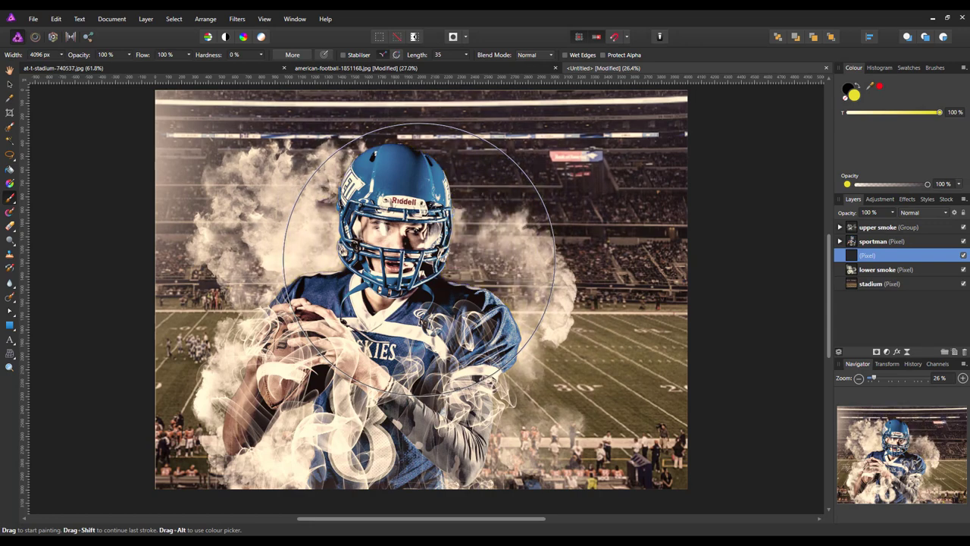
key(ctrl+shift+z)
click(682, 468)
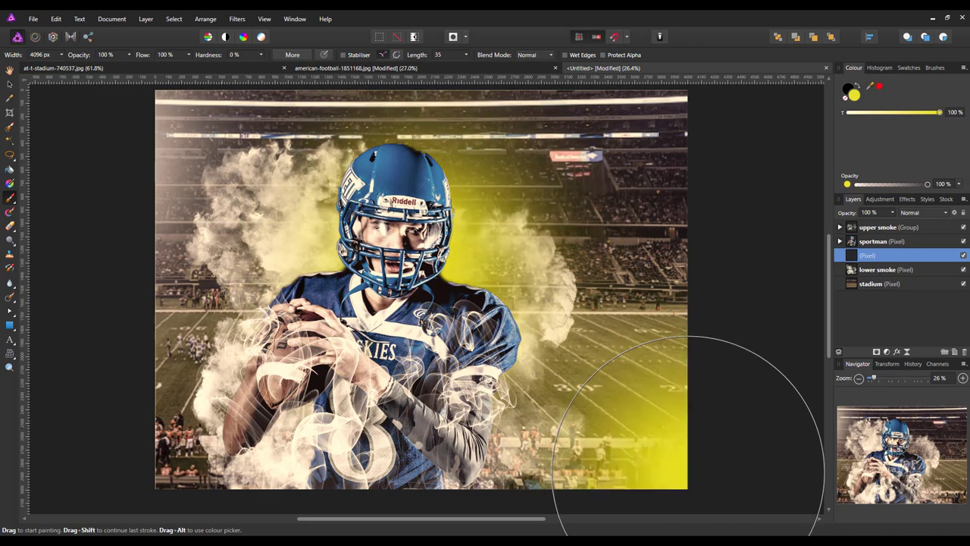
key(ctrl+z)
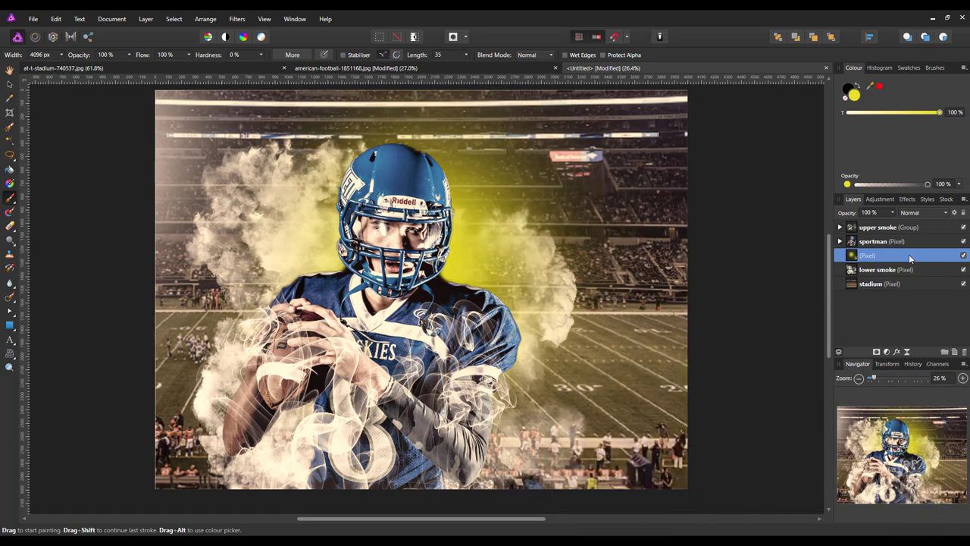
Set the yellow glow layer's blend mode to Screen and its opacity to 80%.
click(945, 213)
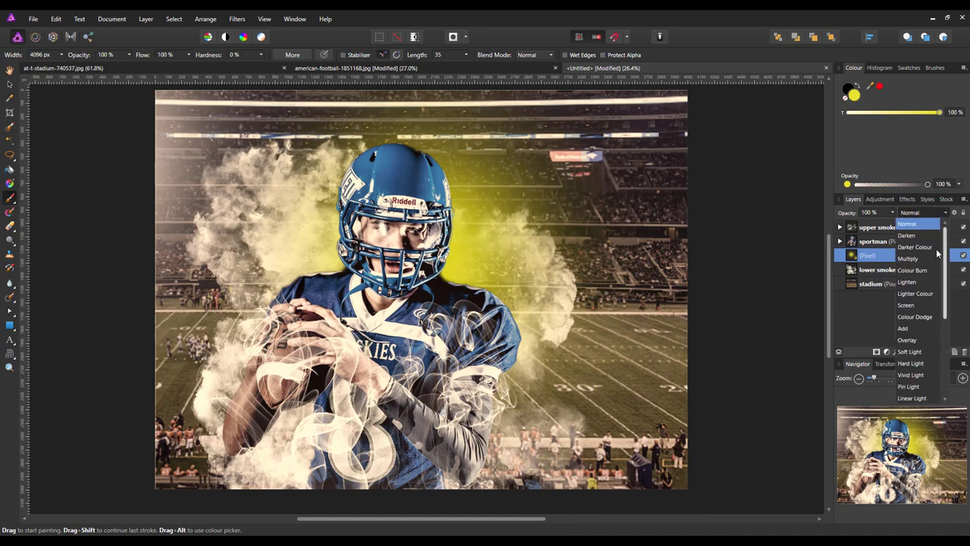
click(905, 304)
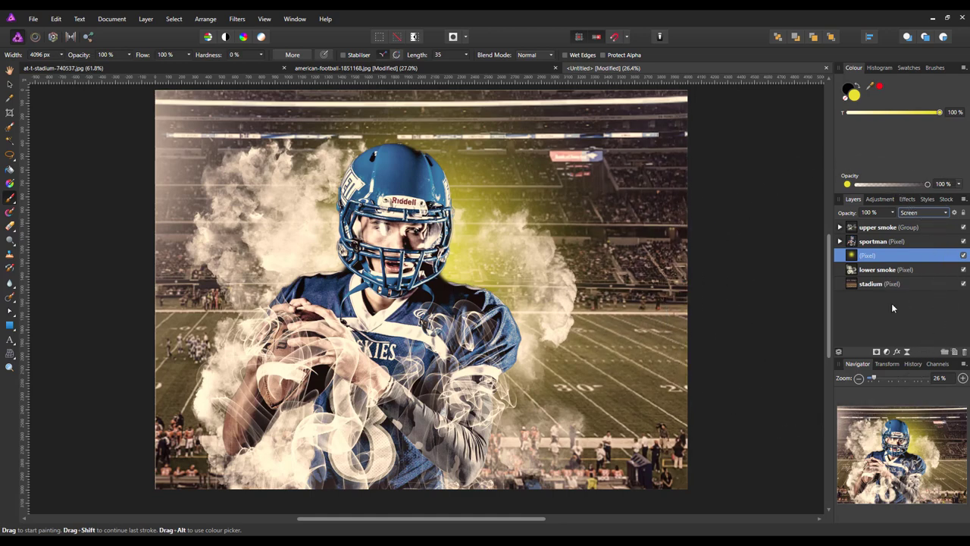
click(892, 213)
mouse_move(891, 226)
mouse_down()
mouse_move(872, 223)
mouse_move(880, 224)
mouse_up()
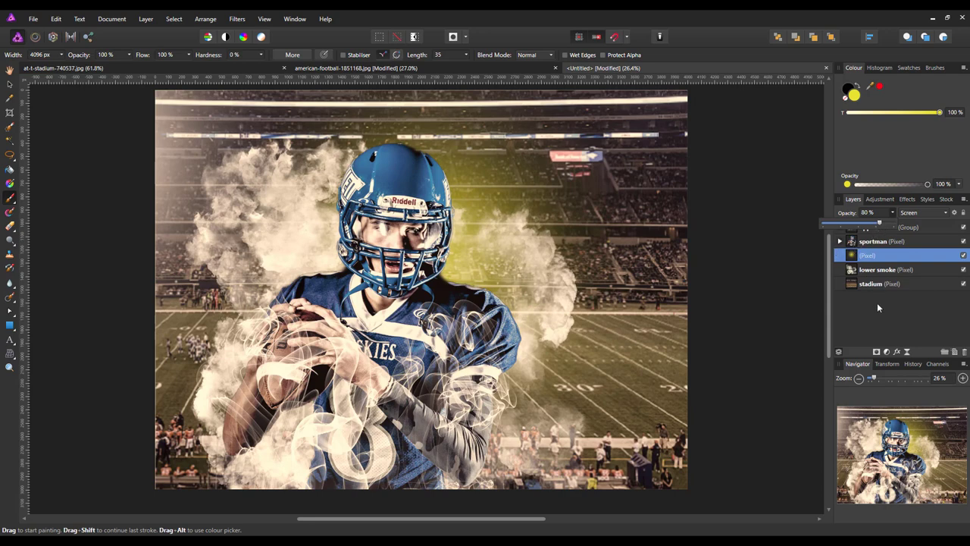
Rename the yellow glow layer as "yellow".
double_click(869, 255)
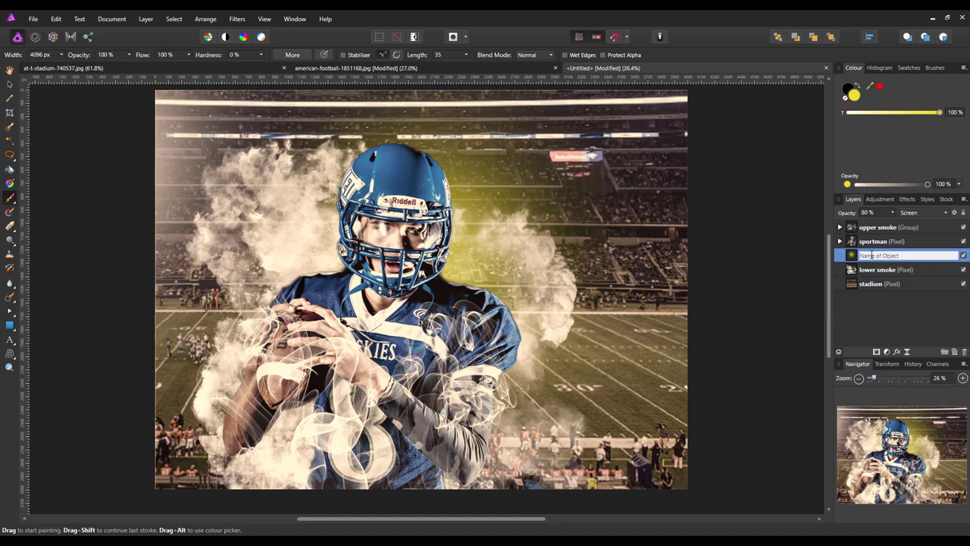
text(yellow)
key(Return)
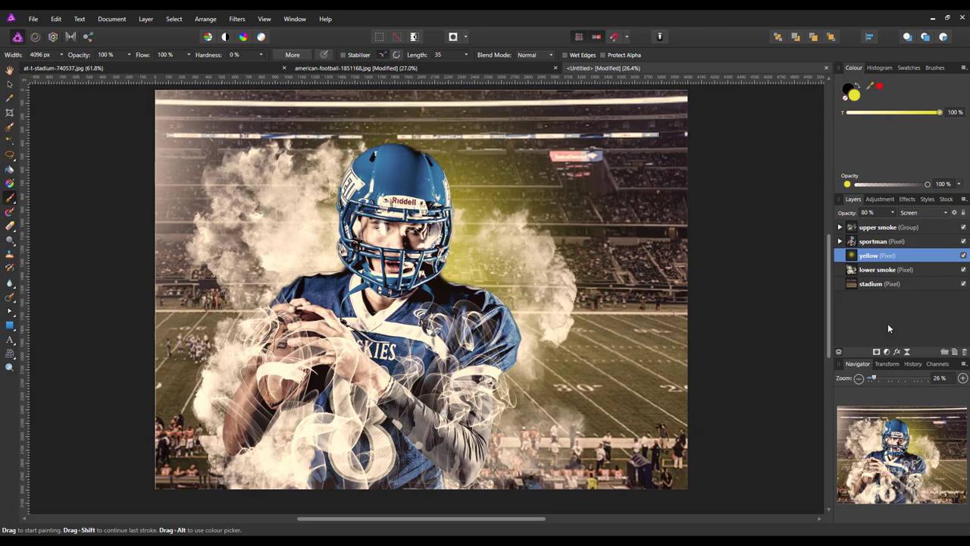
Add a new pixel layer above the yellow layer and undo the stray yellow dab painted on it.
click(954, 352)
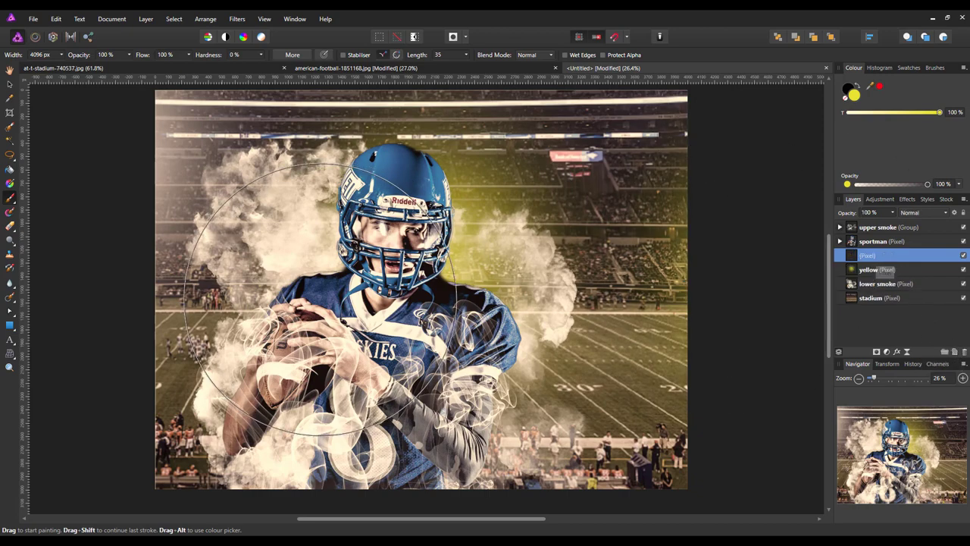
click(560, 272)
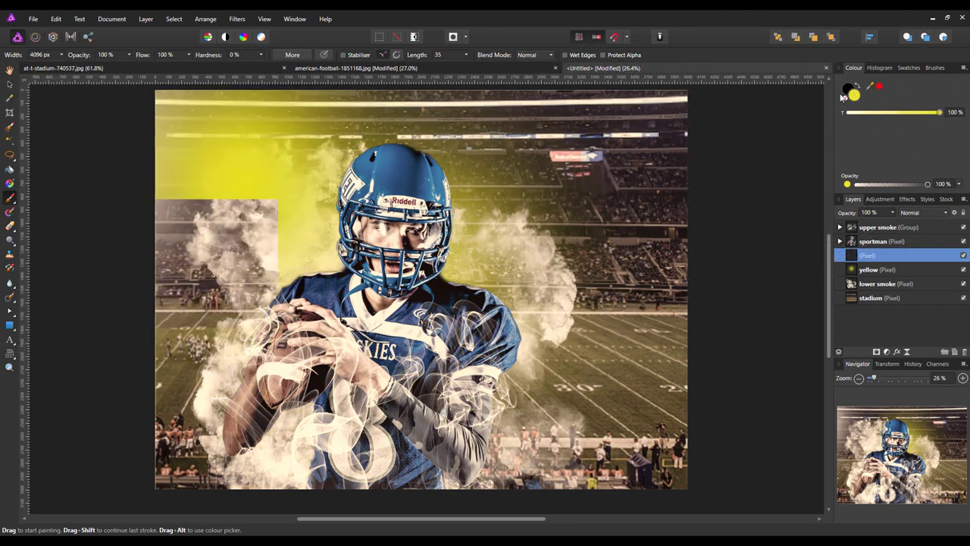
key(ctrl+z)
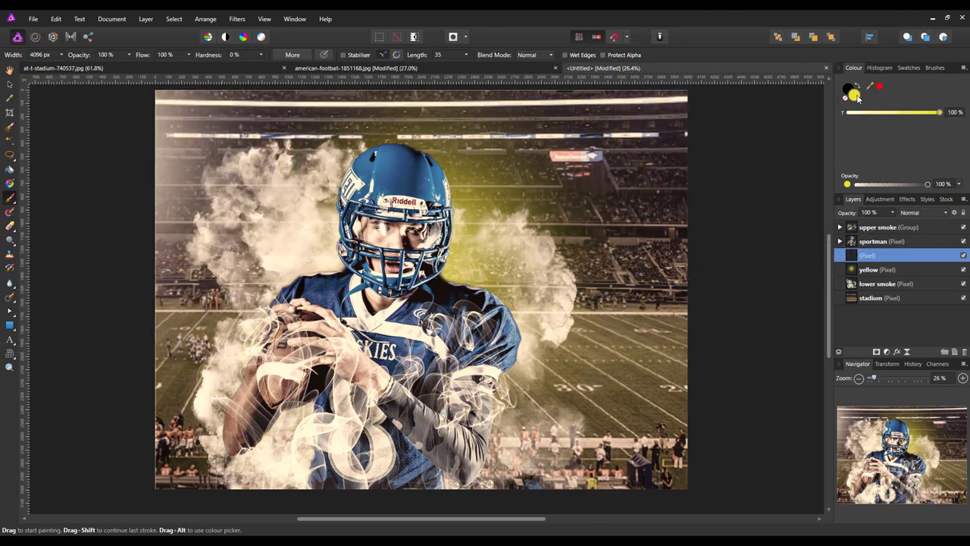
Set the brush colour to blue with RGB values 42, 133, 236.
double_click(855, 95)
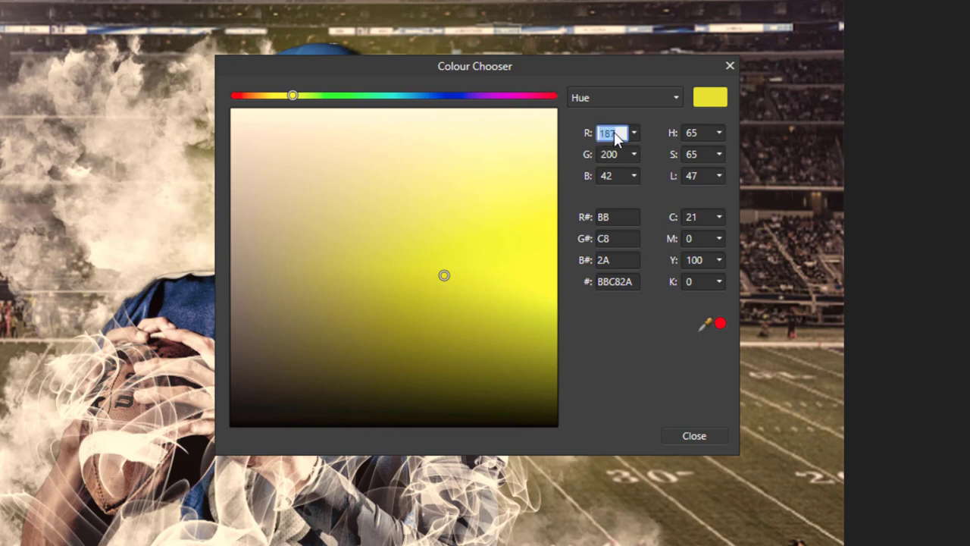
text(42)
click(613, 155)
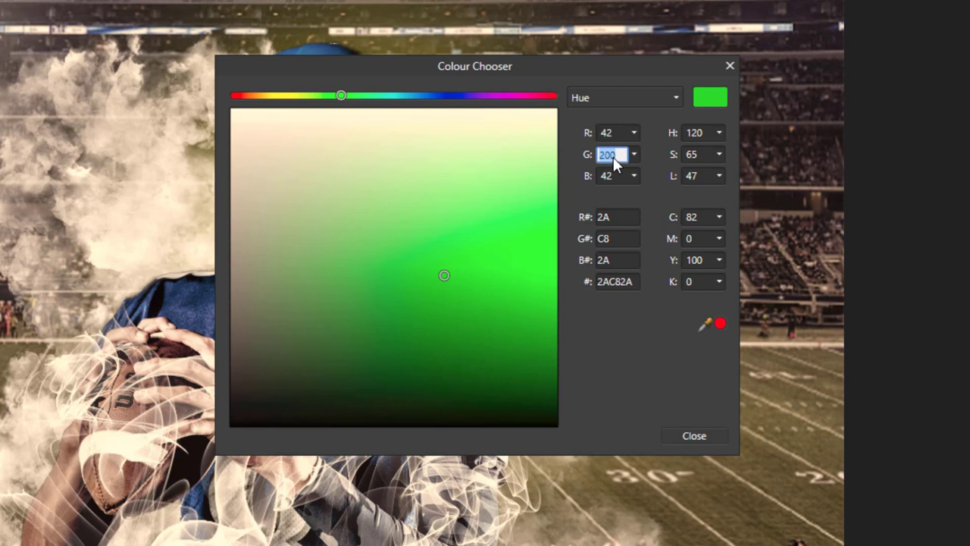
text(133)
click(612, 176)
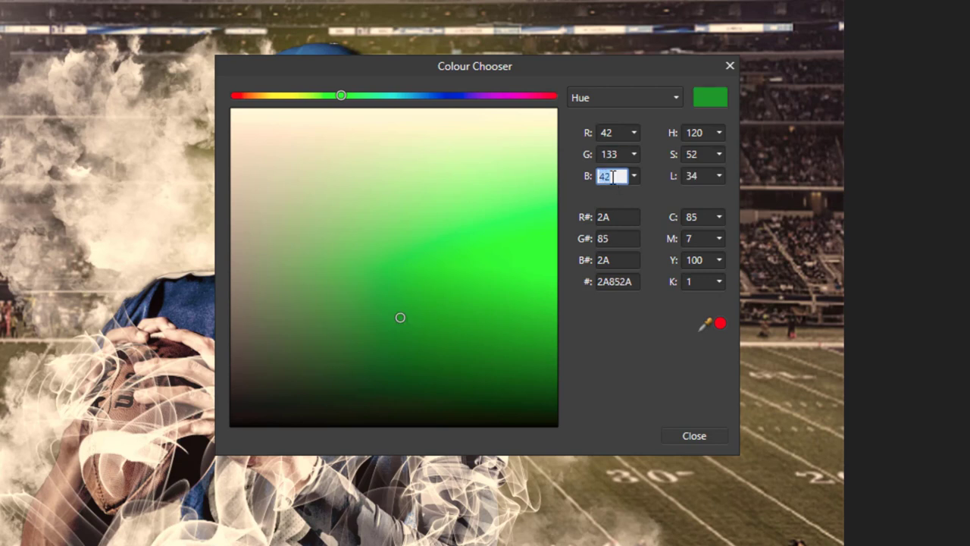
text(236)
key(Return)
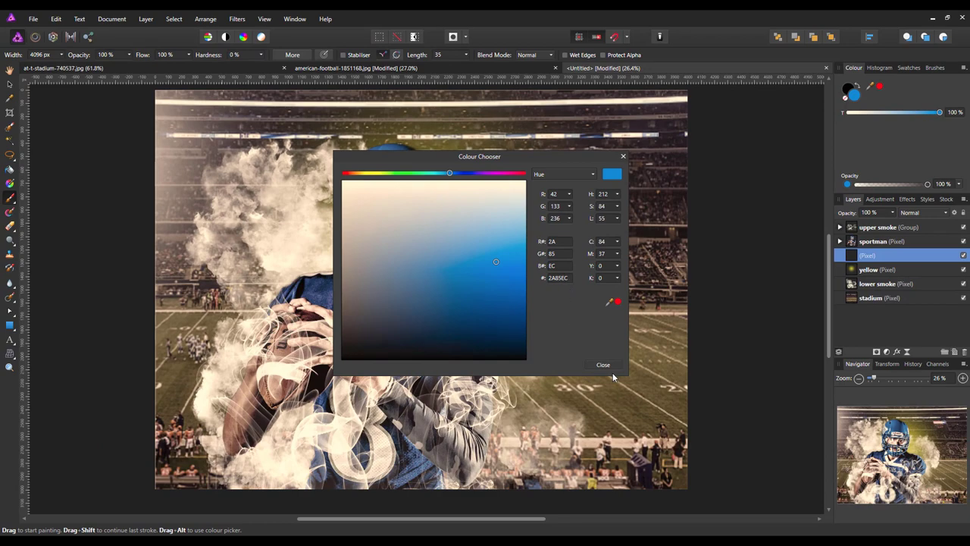
click(604, 364)
Paint a soft blue glow on the new layer behind the shoulder above the football, undoing a trial dab over the opposite side of the field.
drag(617, 325, 639, 368)
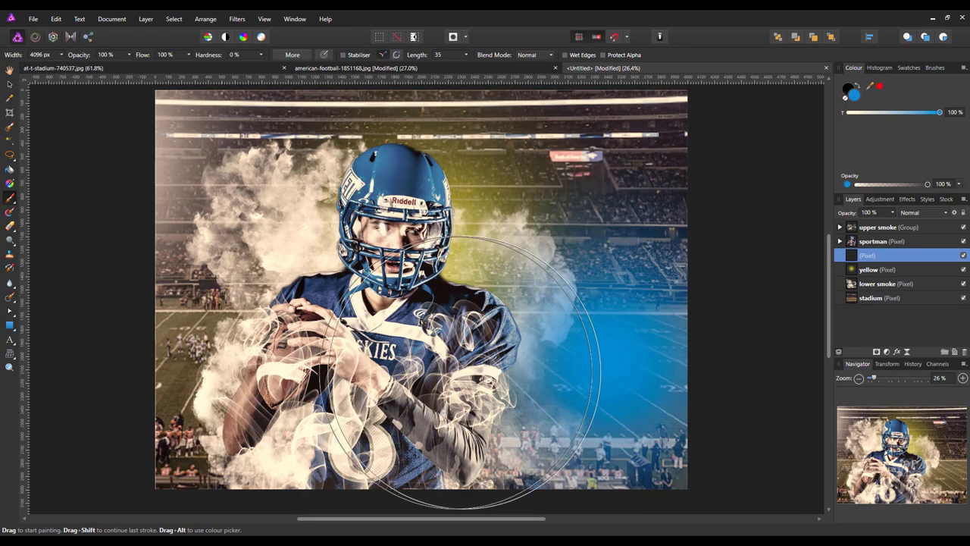
key(ctrl+z)
mouse_move(334, 341)
mouse_down()
mouse_move(281, 326)
mouse_move(281, 316)
mouse_up()
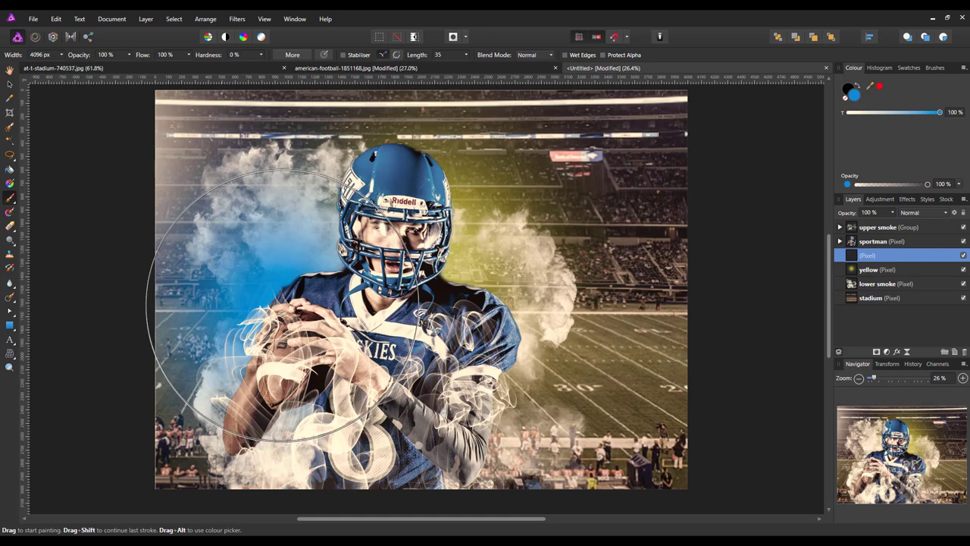
key(ctrl+z)
key(ctrl+shift+z)
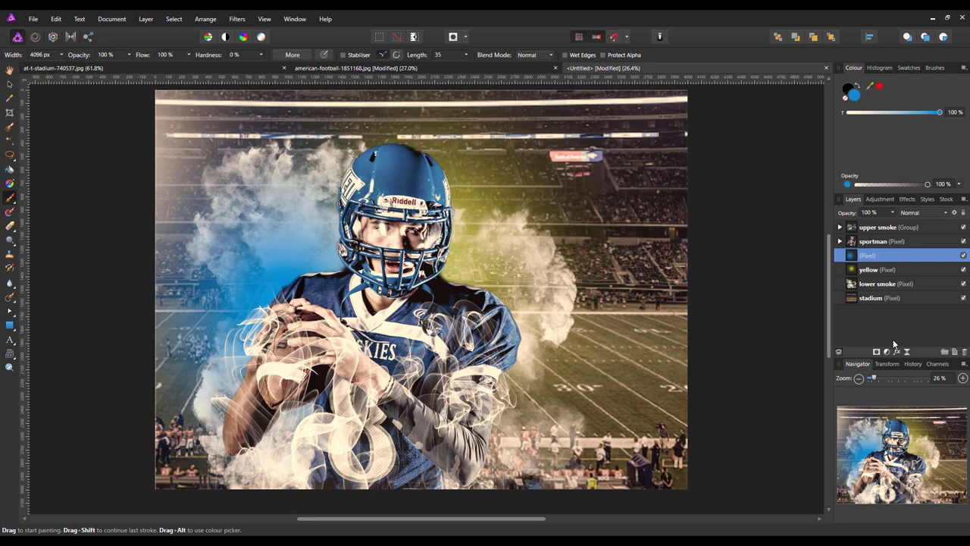
Set the blue glow layer's blend mode to Screen and leave the paint brush for the Pan tool.
click(946, 213)
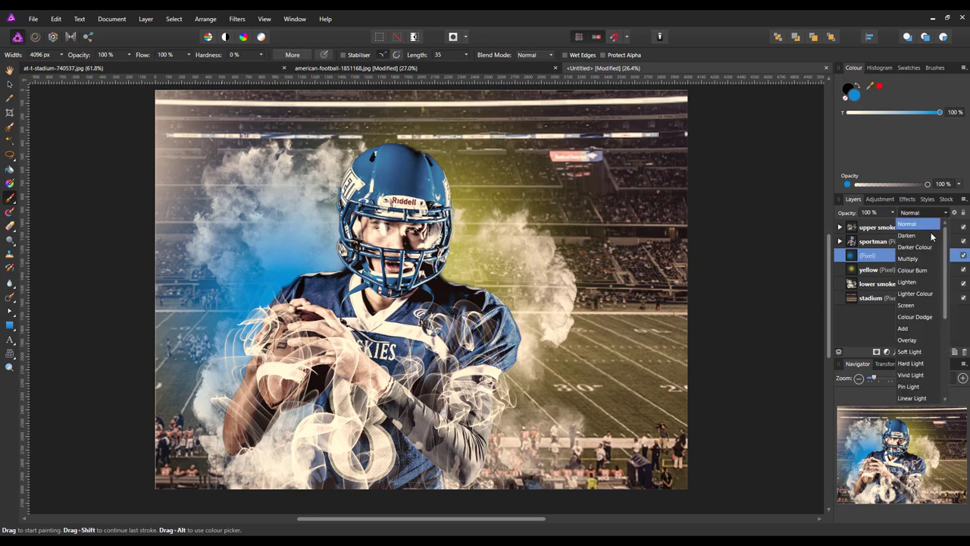
click(908, 304)
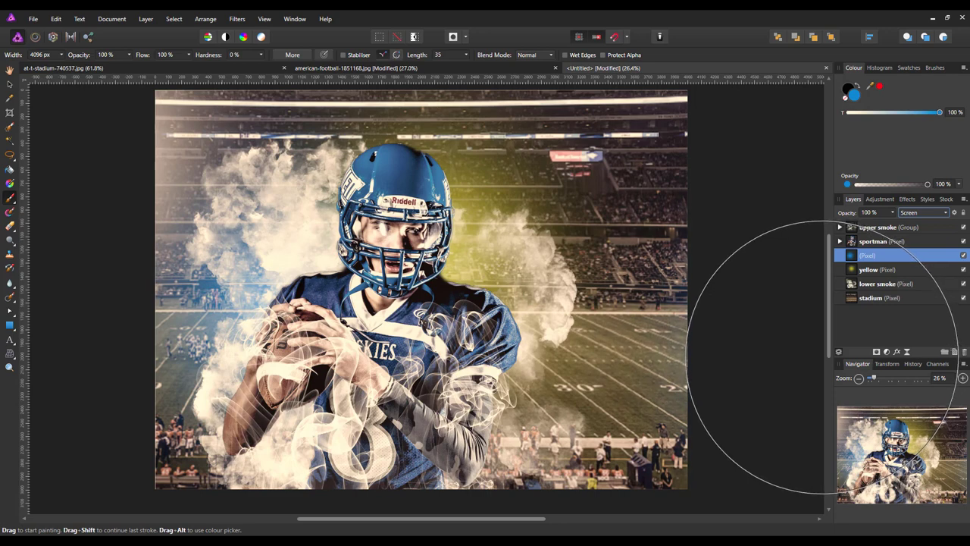
click(823, 357)
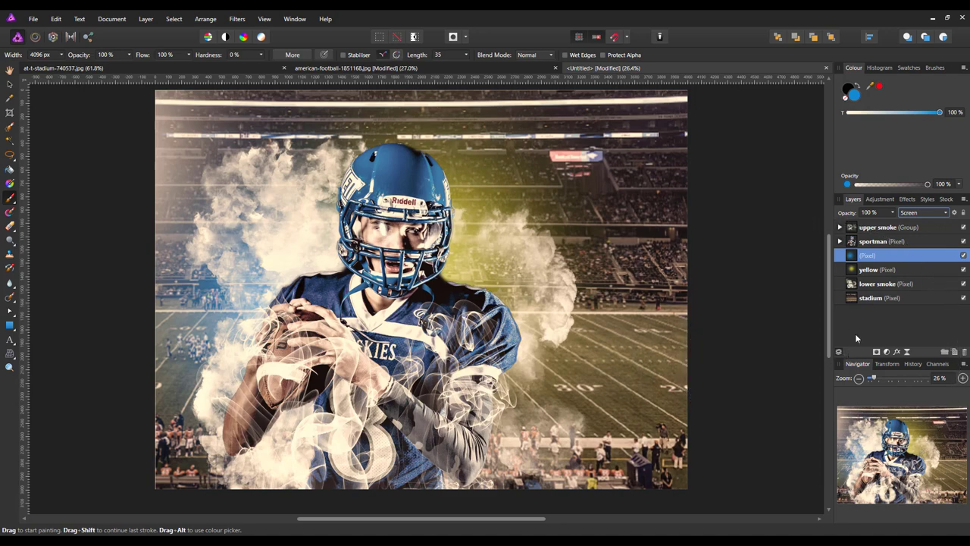
click(9, 70)
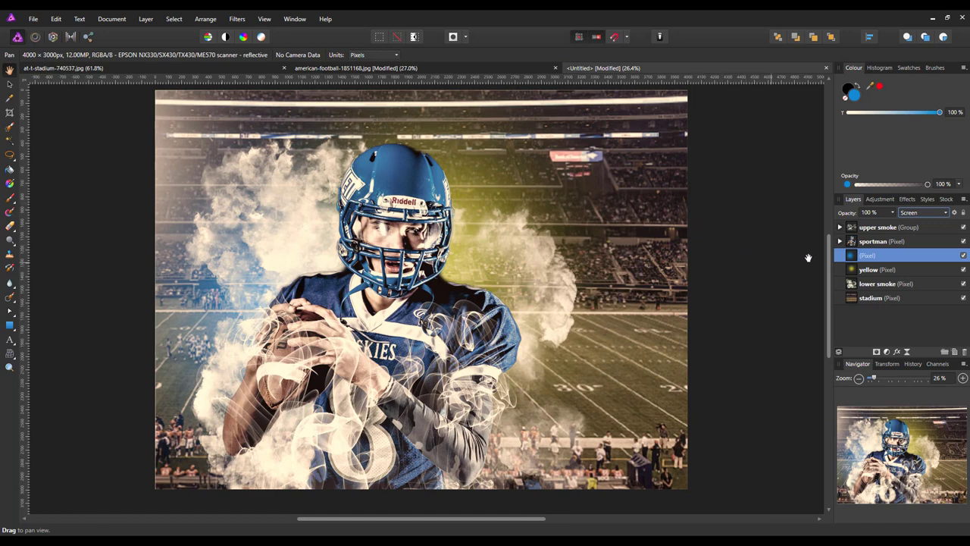
Enable an Inner Shadow layer effect on the sportman layer, keeping the effects dialog clear of the player's helmet.
click(878, 241)
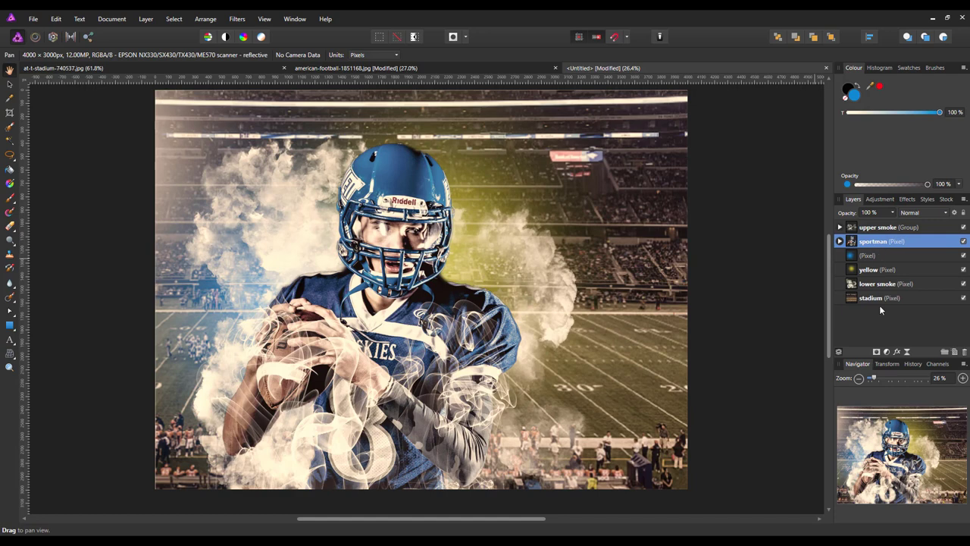
click(898, 352)
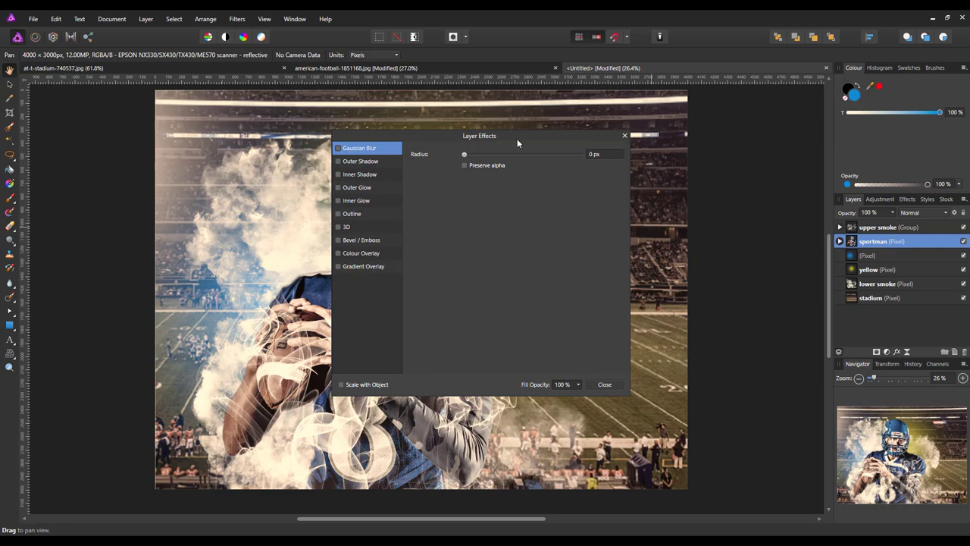
drag(517, 139, 703, 135)
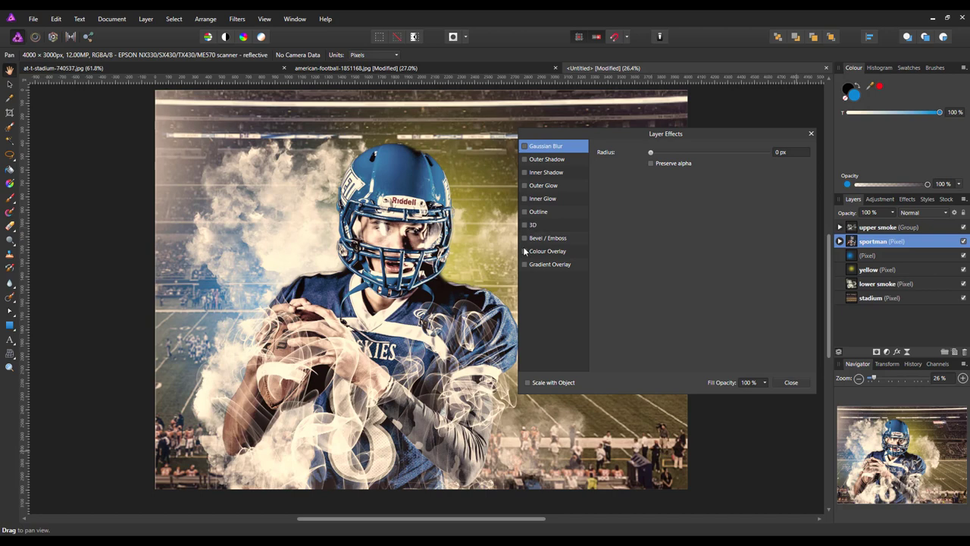
click(524, 173)
click(547, 171)
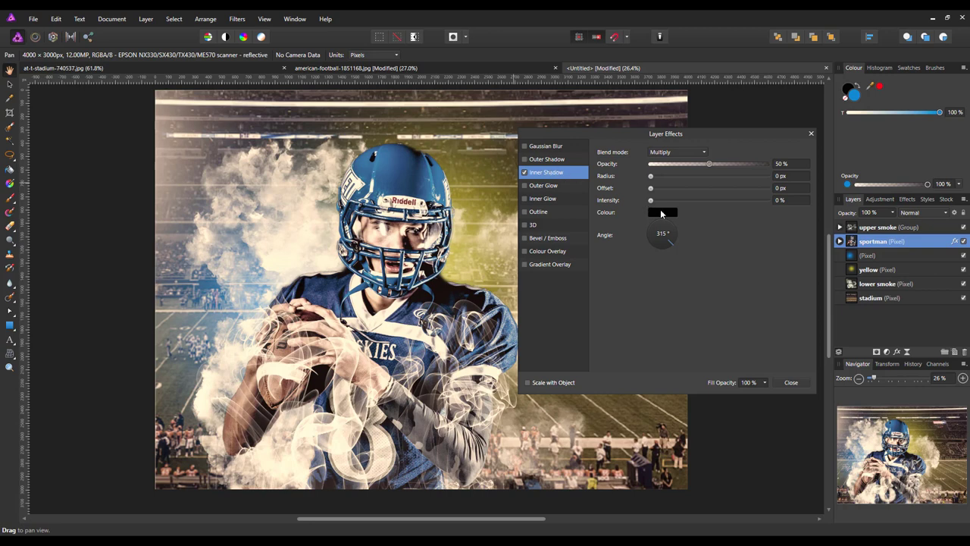
Set the inner shadow's colour to a mid-grey swatch from the Grays palette.
click(660, 212)
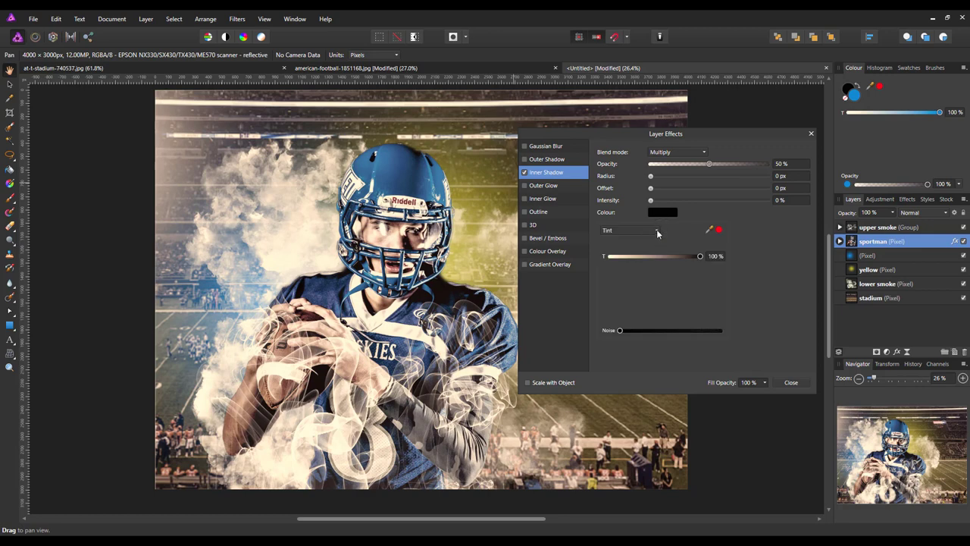
click(658, 234)
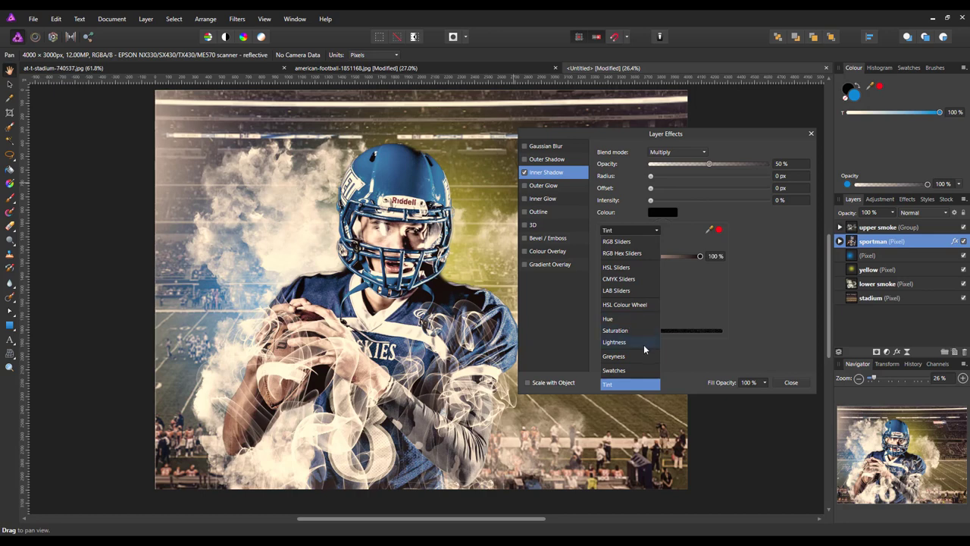
click(620, 357)
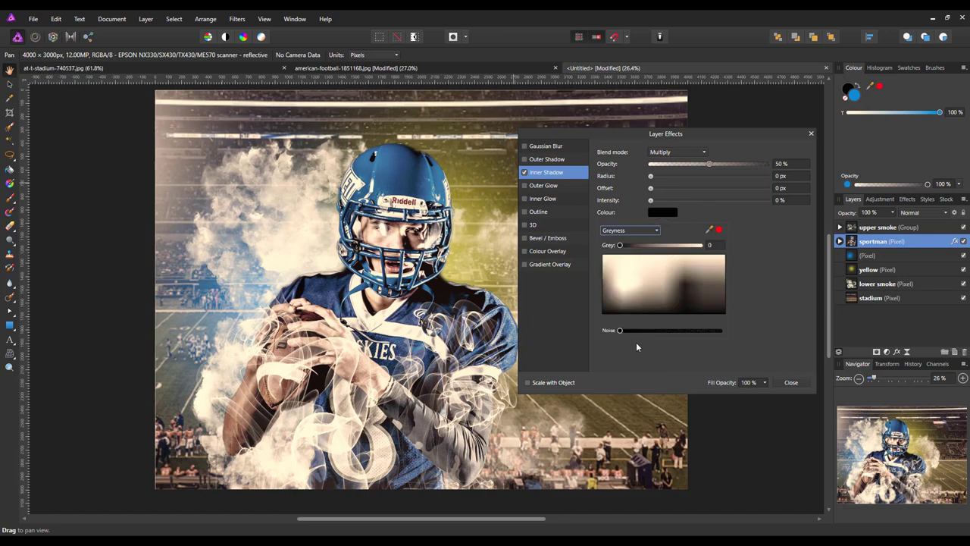
click(656, 231)
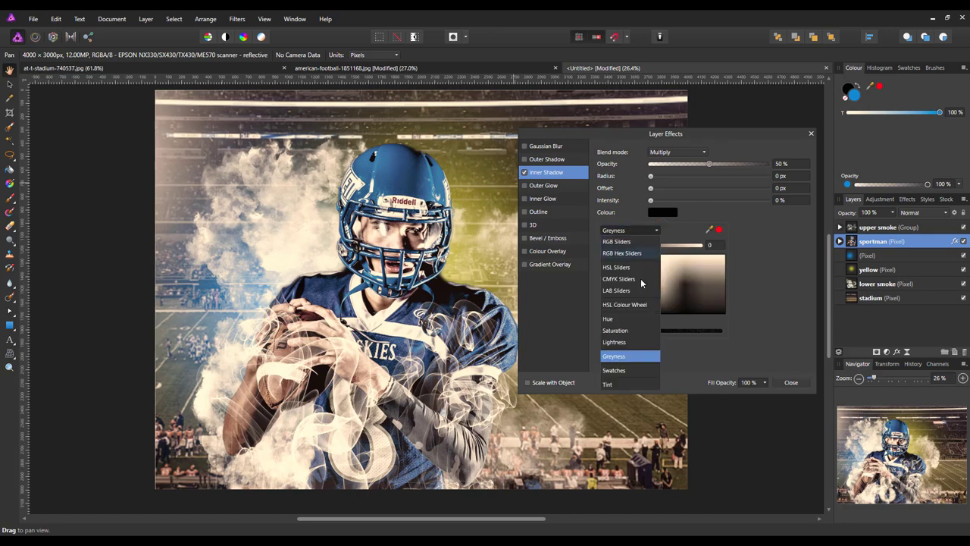
click(624, 369)
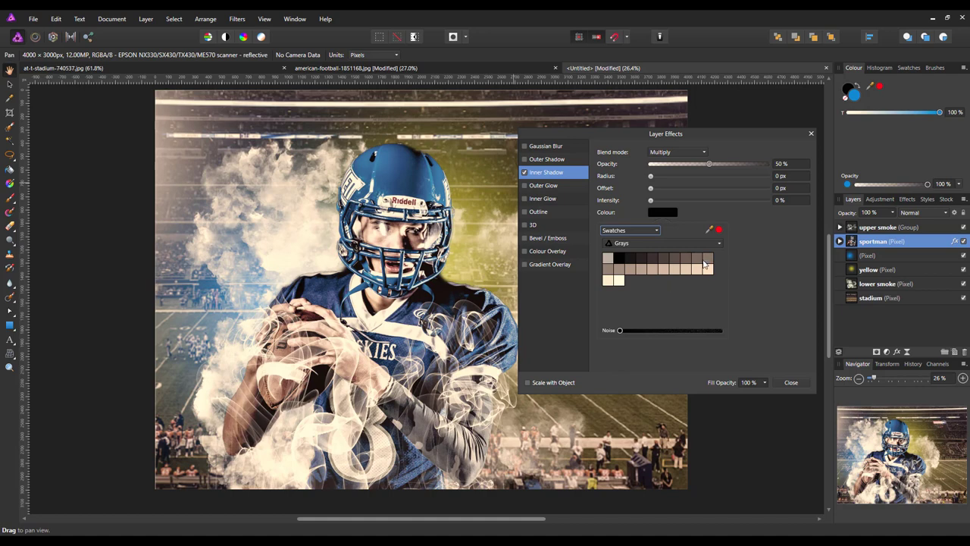
click(618, 271)
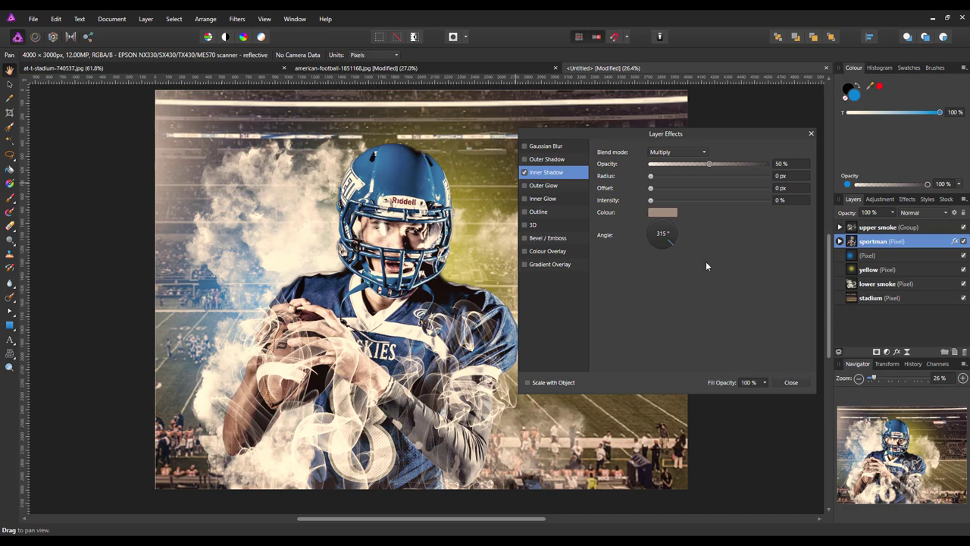
Set the inner shadow's blend mode to Colour Dodge, its radius to 10 px and its intensity to 10%.
click(705, 154)
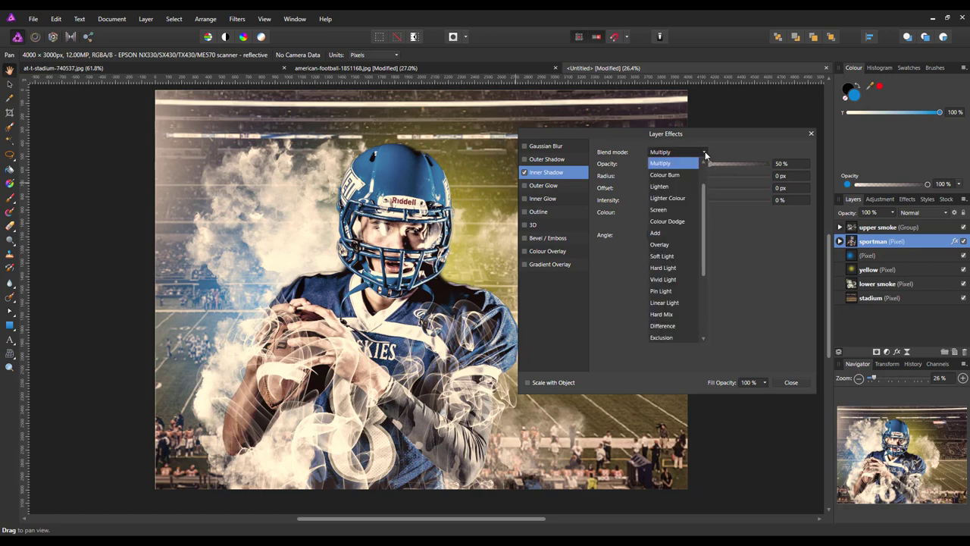
click(676, 221)
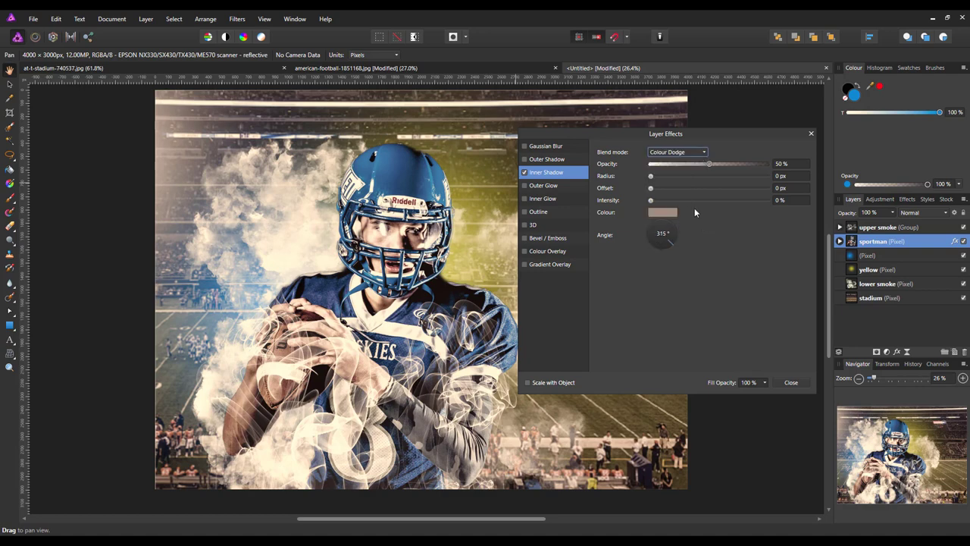
drag(654, 175, 662, 177)
click(781, 176)
text(10)
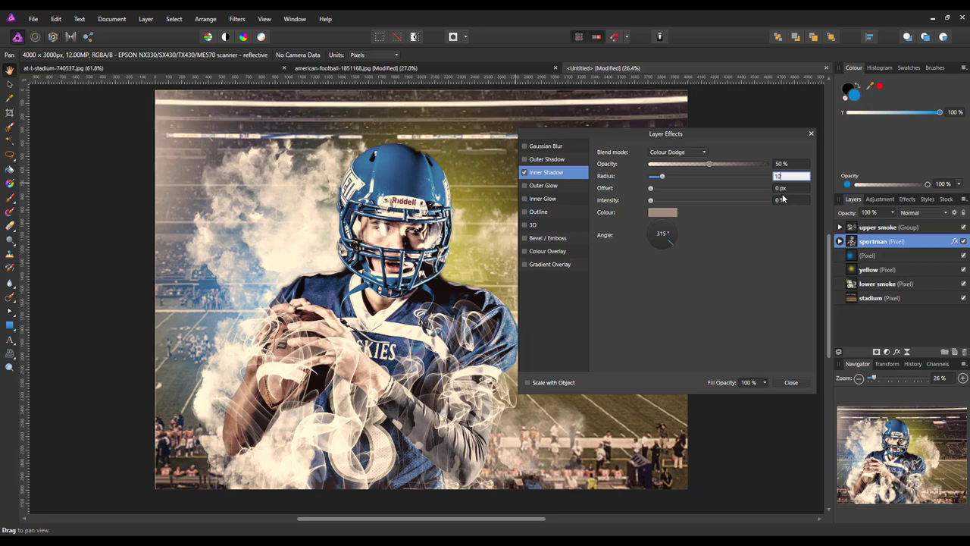
click(781, 200)
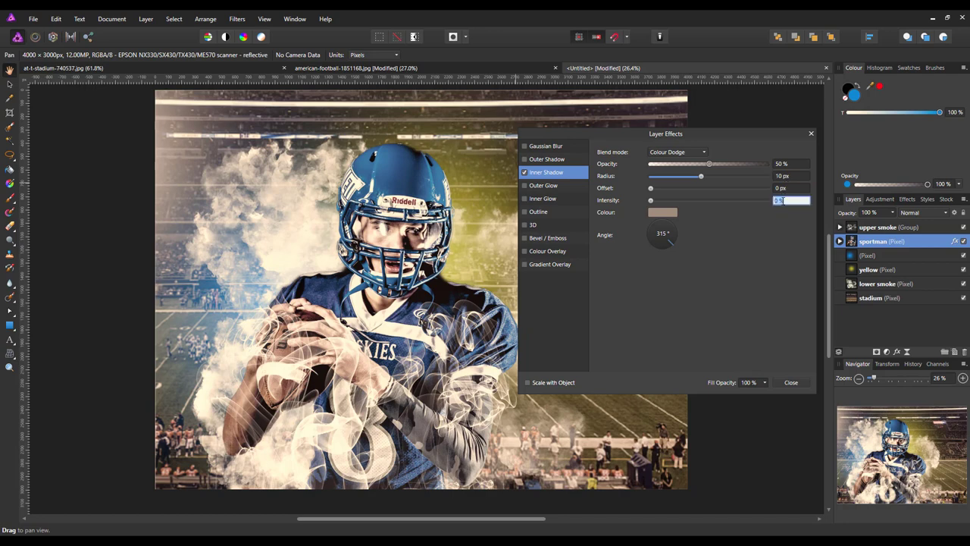
text(10)
key(Return)
click(789, 382)
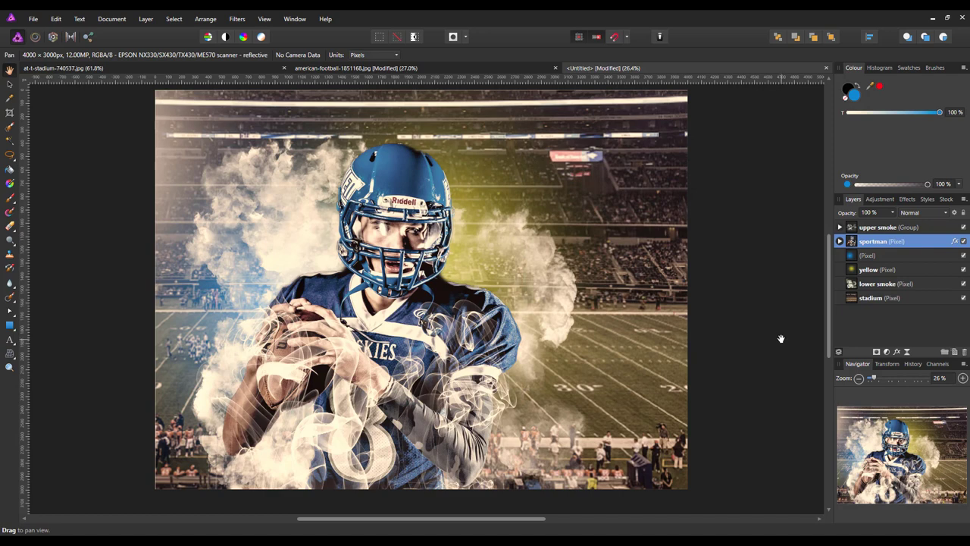
Add a new pixel layer directly above the stadium layer and set the active colour to RGB 27, 77, 133.
click(882, 299)
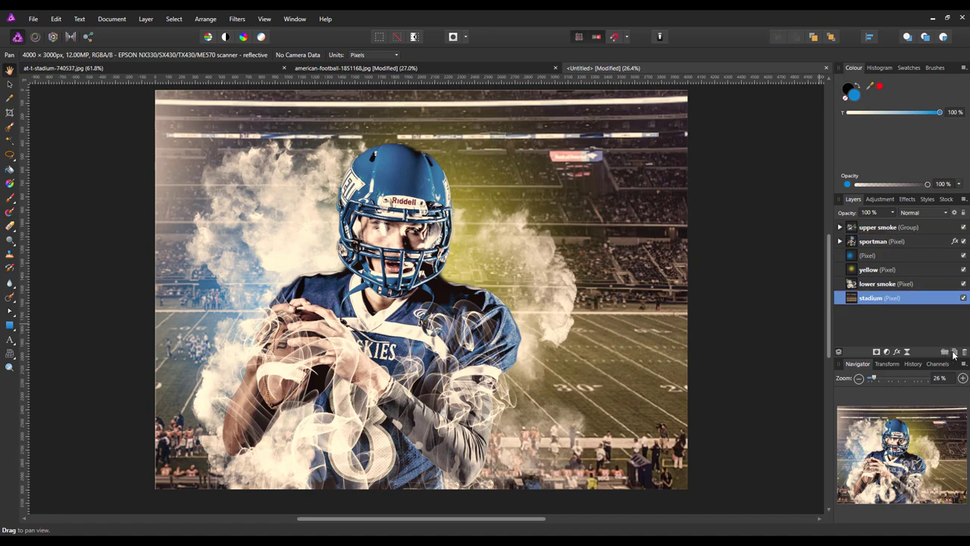
click(955, 352)
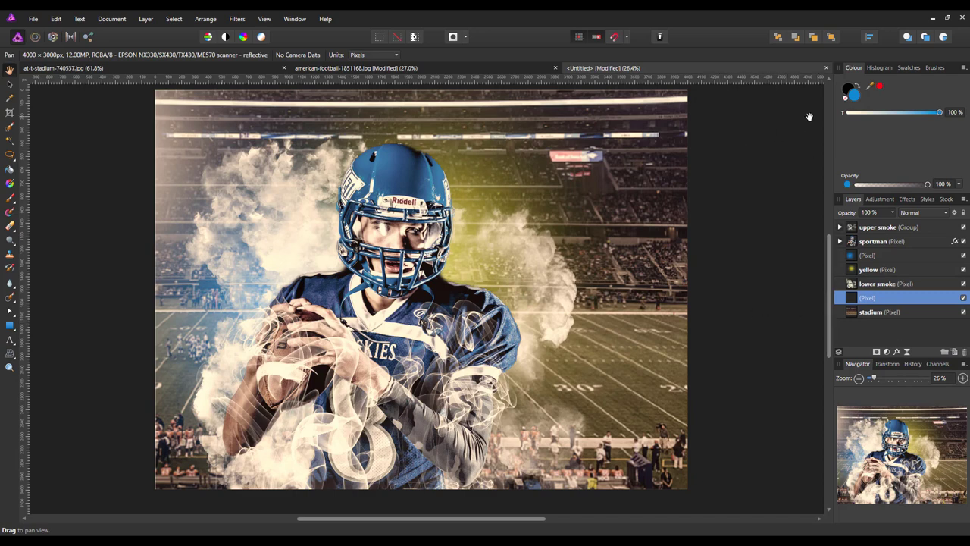
double_click(855, 98)
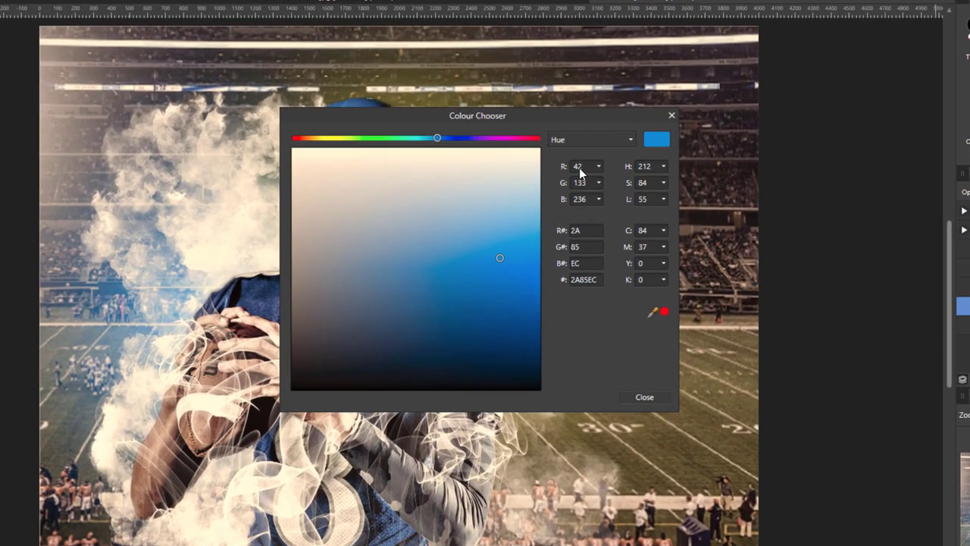
click(555, 194)
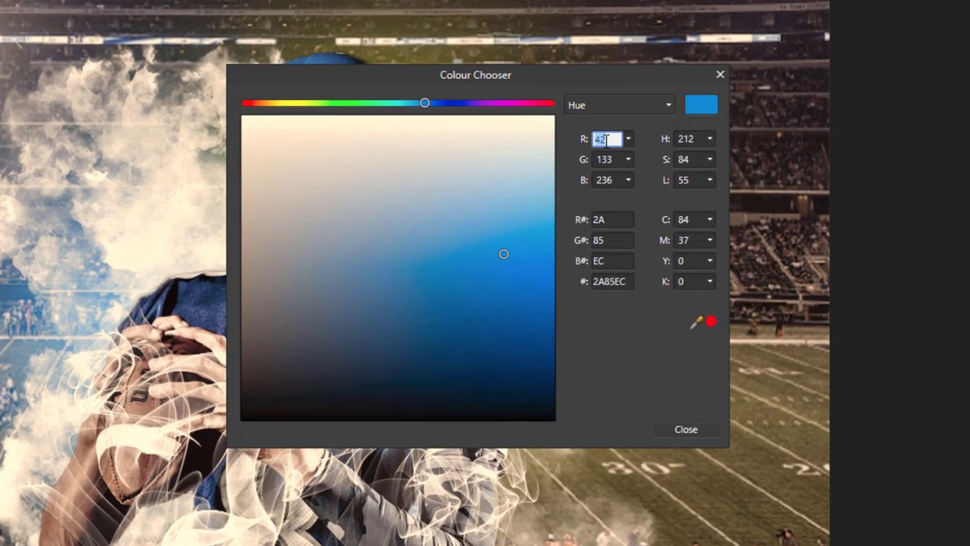
text(27)
key(Tab)
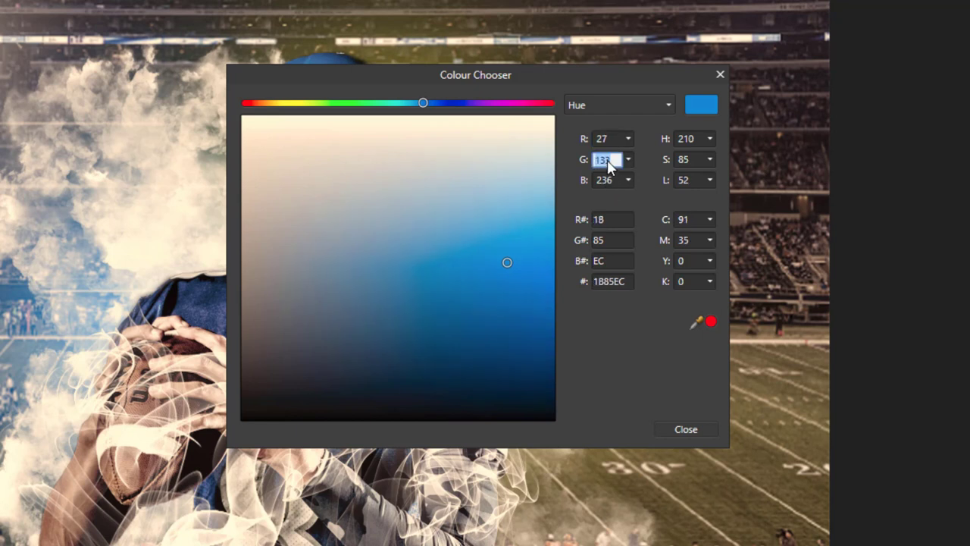
text(77)
click(607, 182)
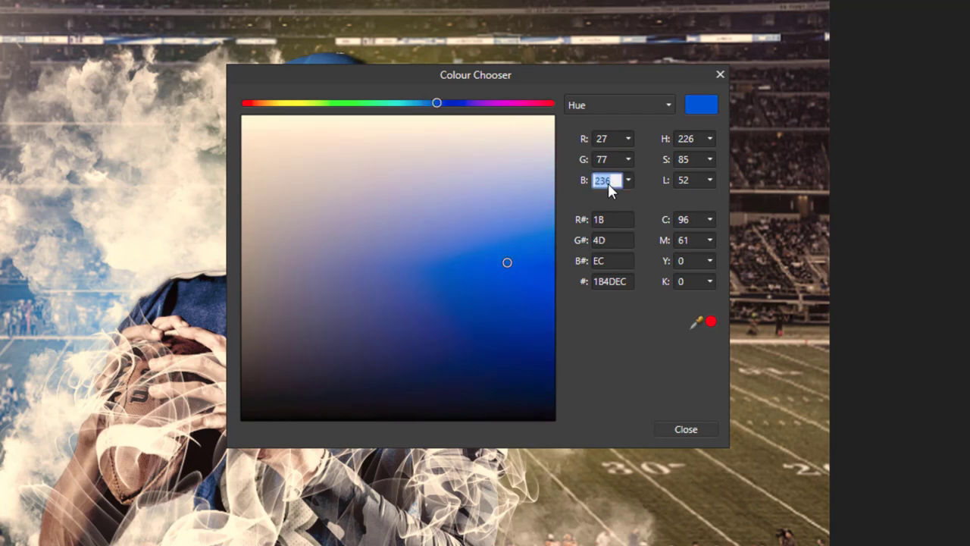
text(133)
key(Return)
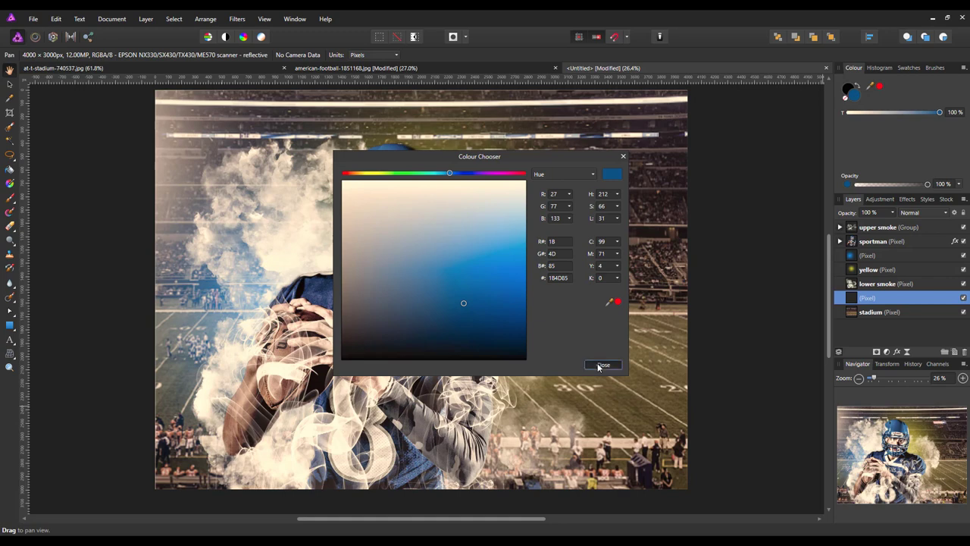
click(599, 365)
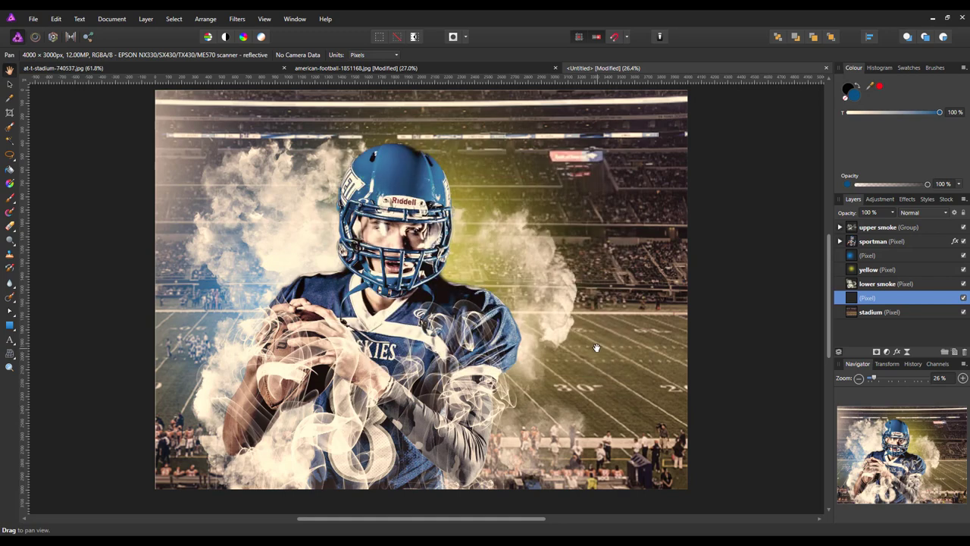
Flood-fill the new layer with the dark blue and set its blend mode to Colour.
click(9, 171)
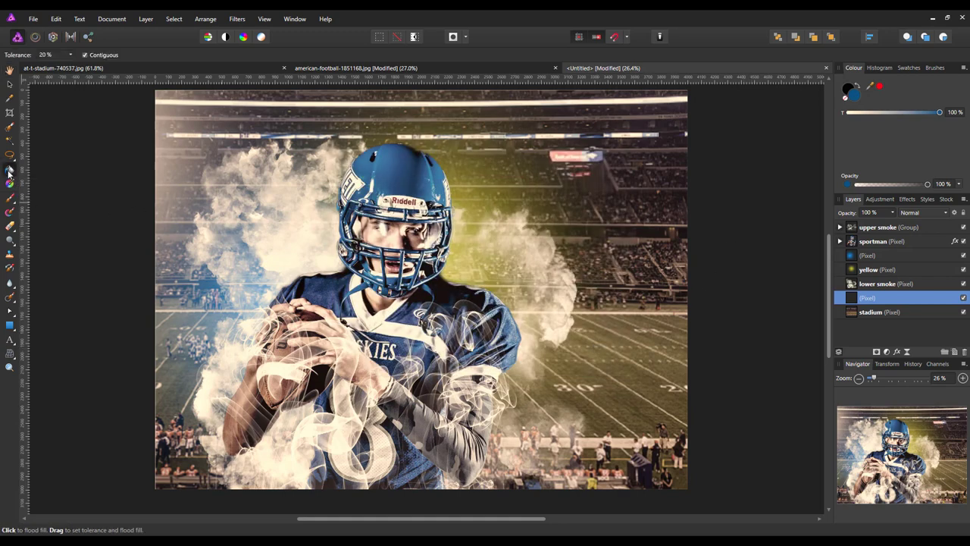
click(599, 282)
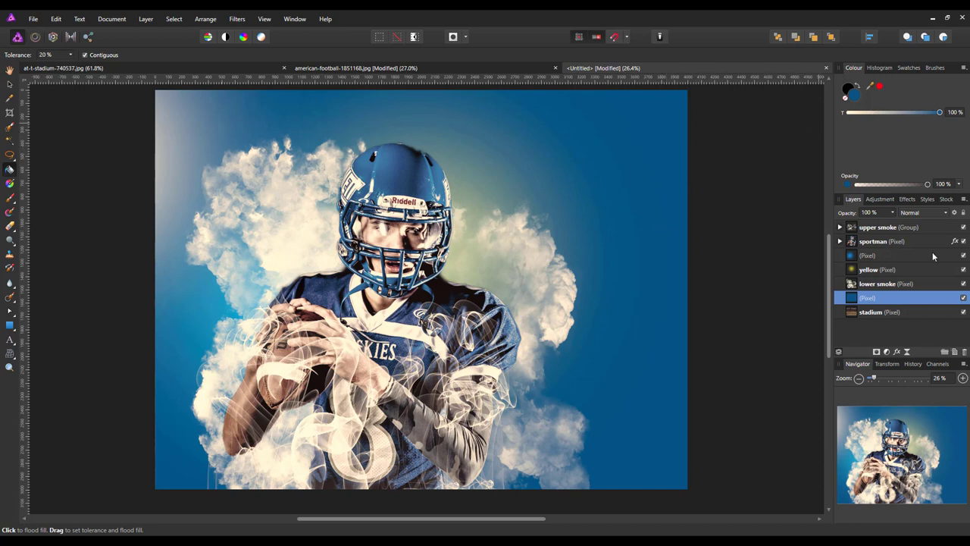
click(945, 215)
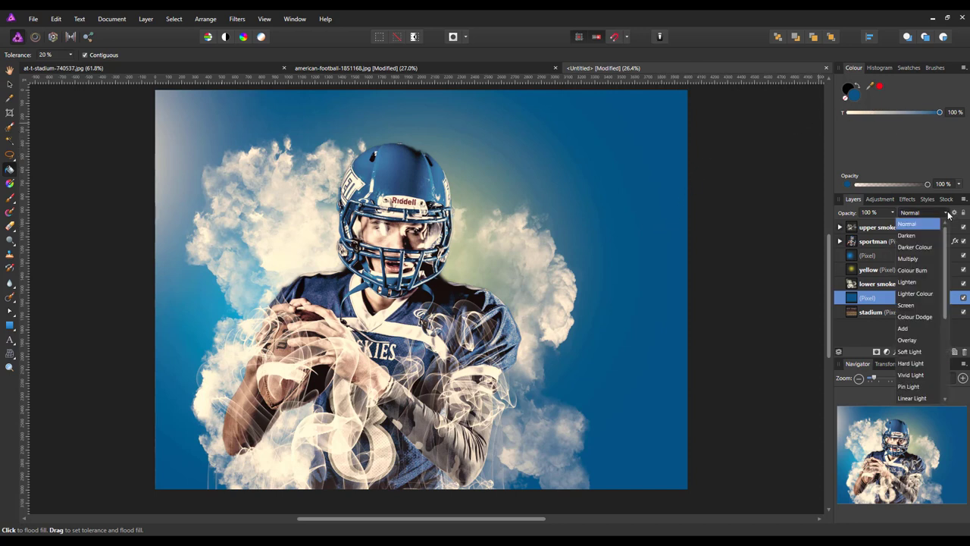
drag(947, 258, 947, 345)
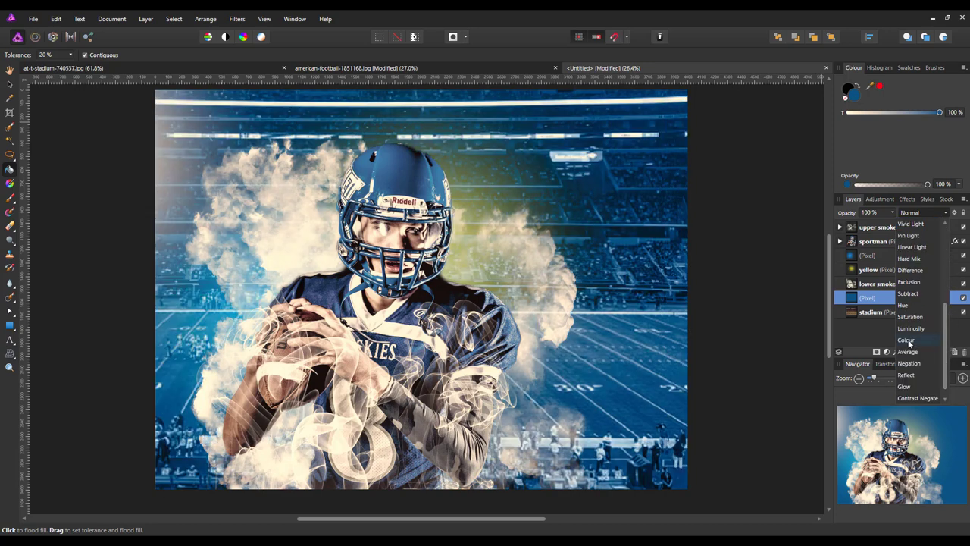
click(907, 341)
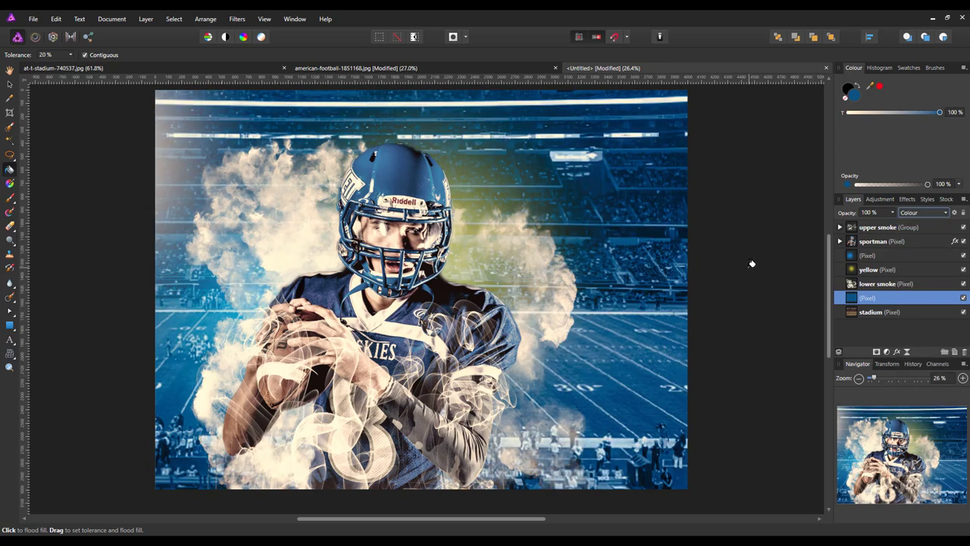
Lower the dark blue fill layer's opacity to 50%.
click(893, 209)
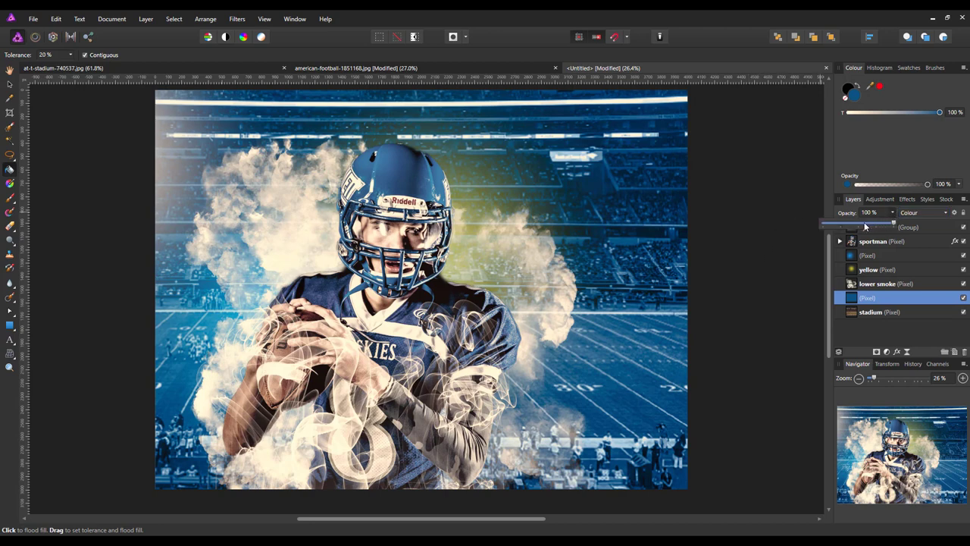
drag(868, 224, 860, 224)
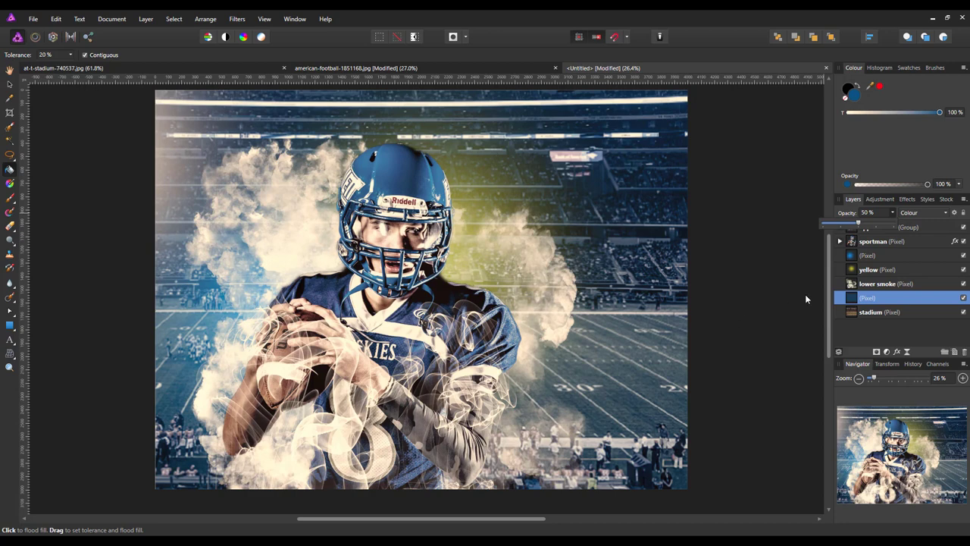
click(899, 254)
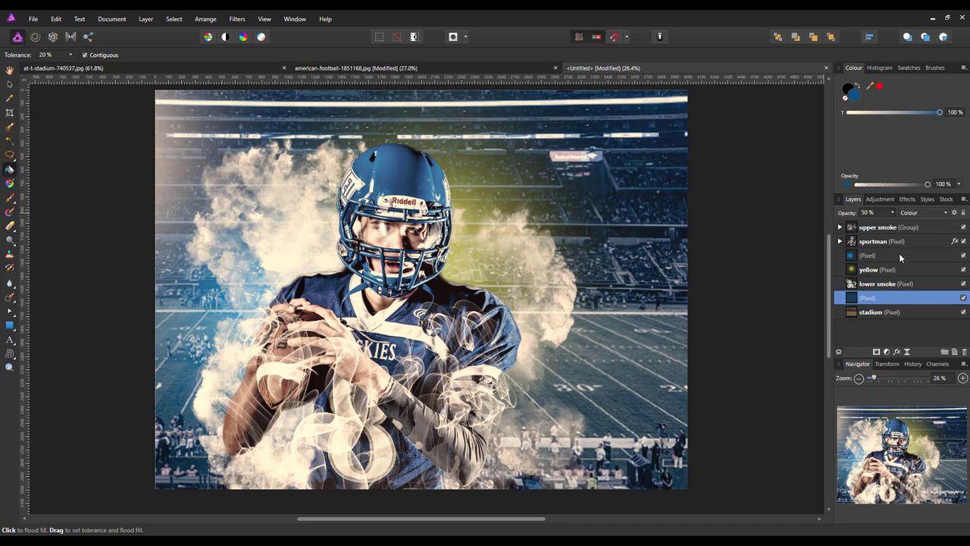
Duplicate the blue glow layer beneath the sportman layer.
click(901, 255)
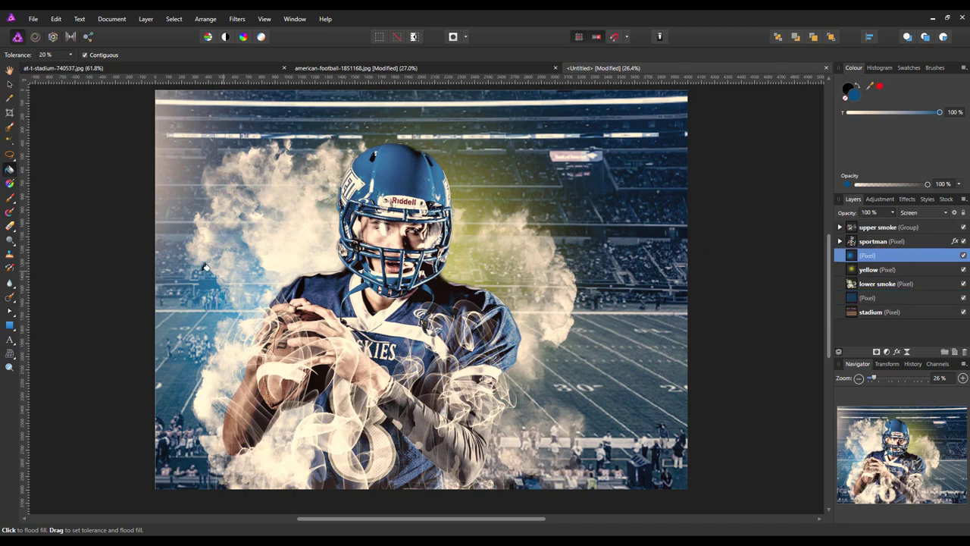
right_click(894, 256)
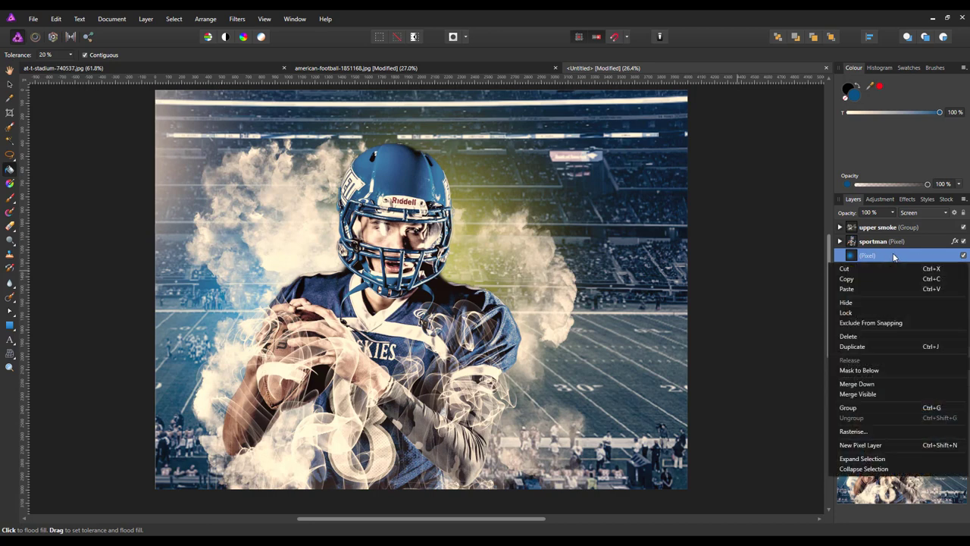
click(852, 347)
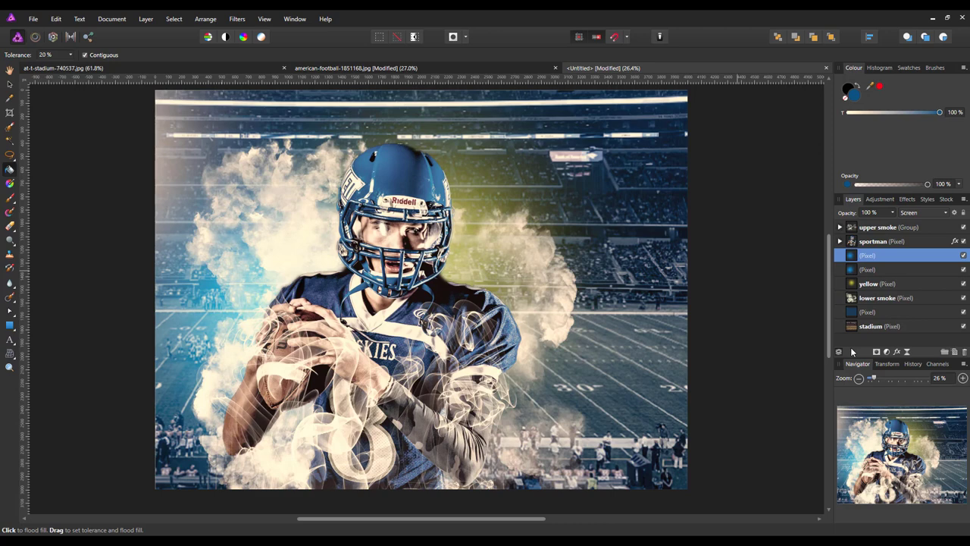
Group the two blue glow layers and name the group "blue".
right_click(902, 253)
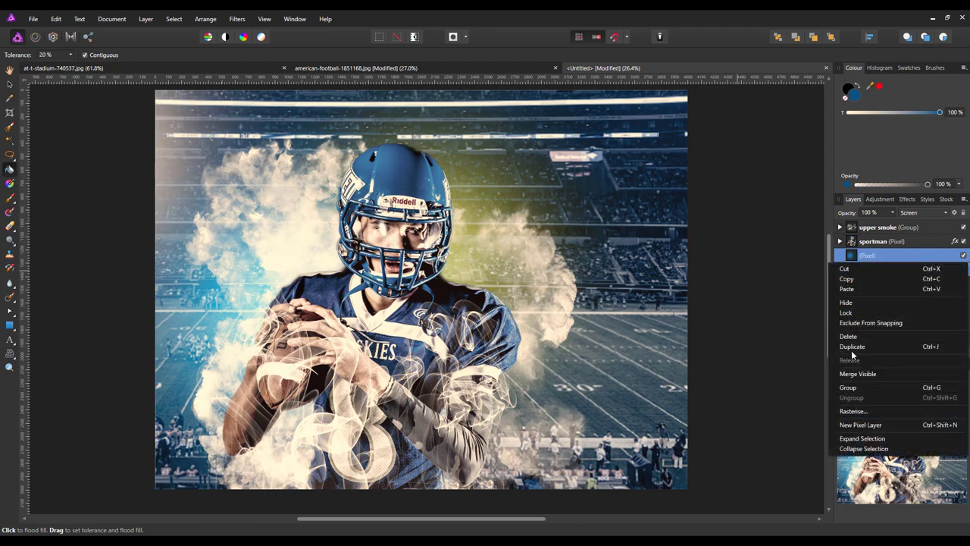
click(848, 388)
double_click(872, 256)
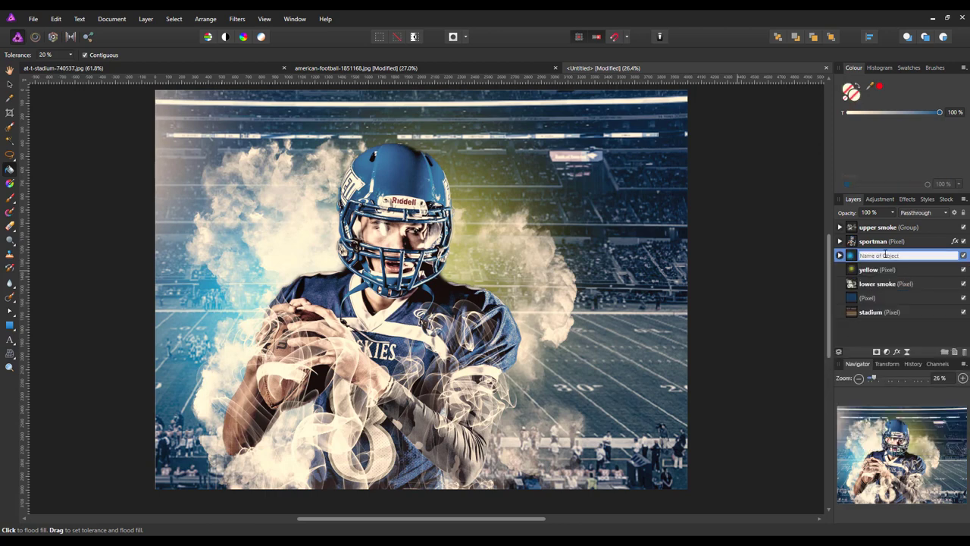
text(blue)
key(Return)
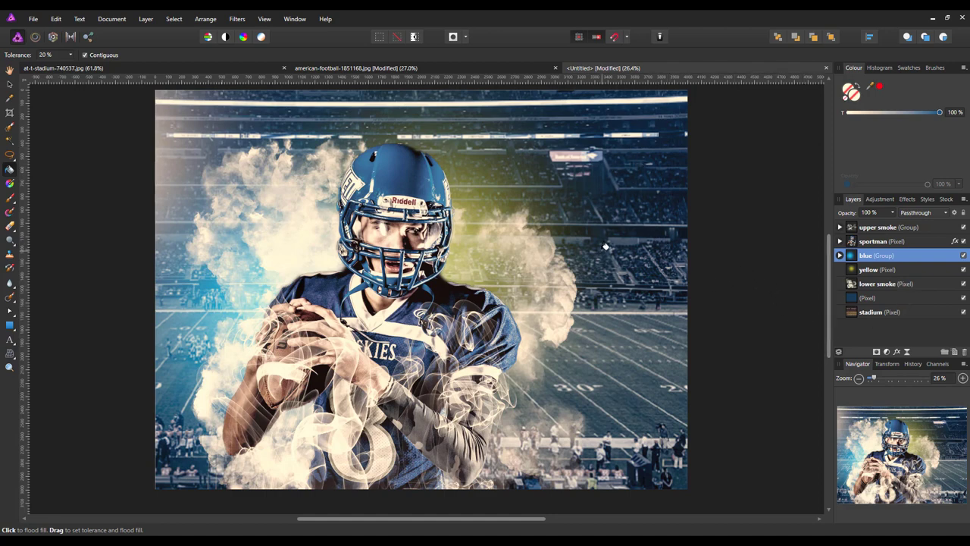
Add a pixel layer above the dark blue fill layer and set the paint brush colour to white (FFFFFF).
click(912, 311)
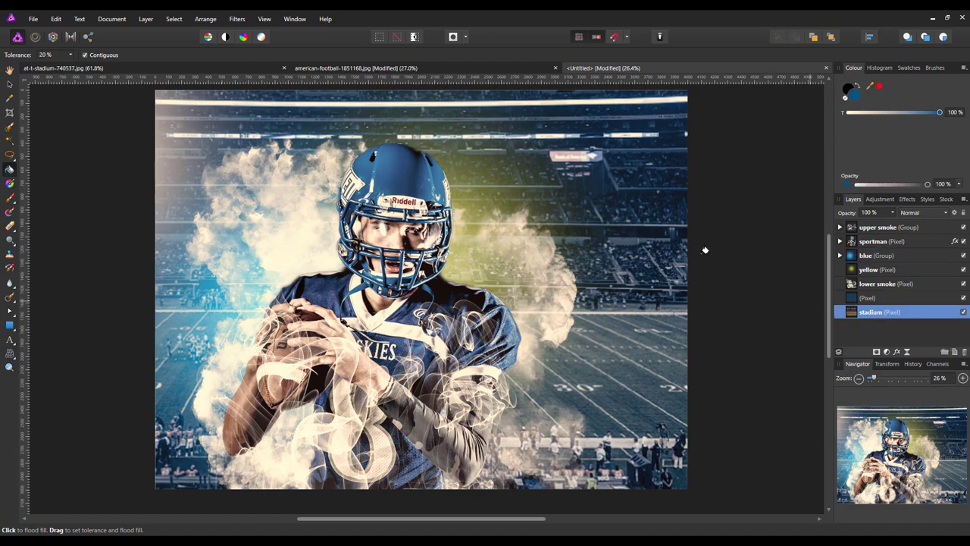
click(910, 298)
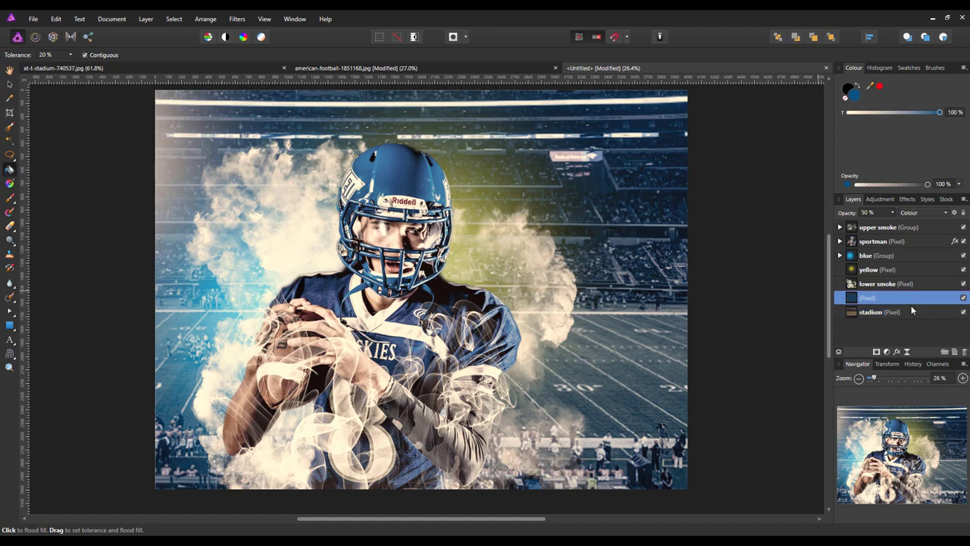
click(954, 353)
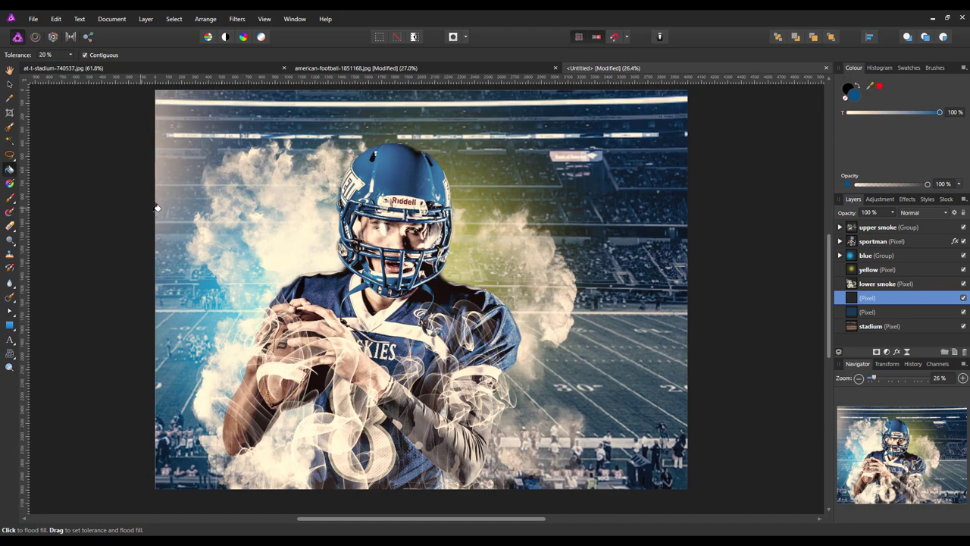
click(10, 197)
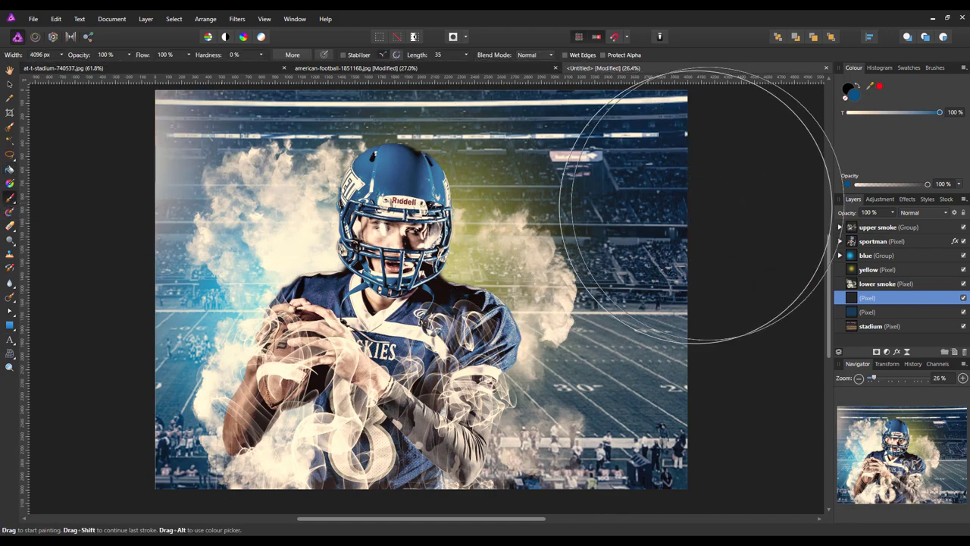
double_click(858, 97)
drag(357, 190, 341, 179)
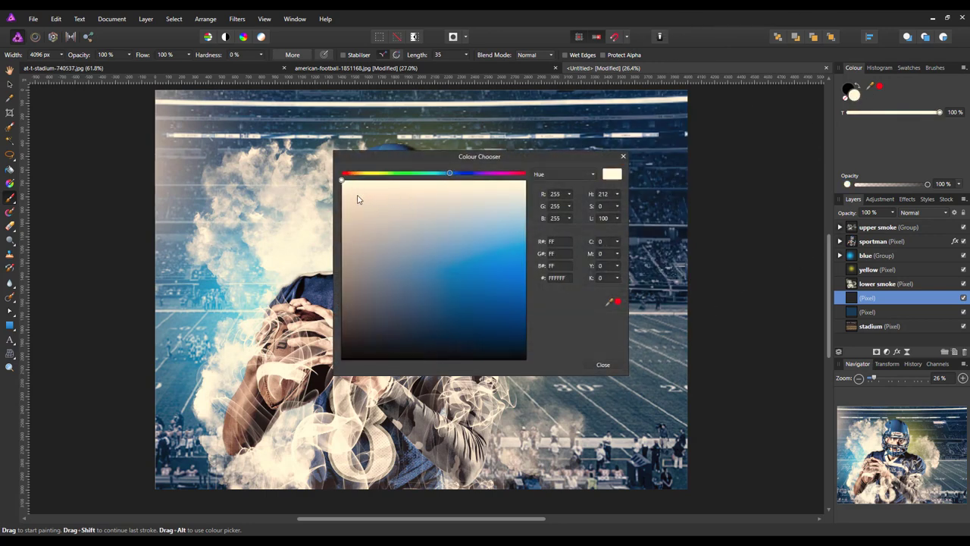
click(623, 157)
Reduce the soft white paint brush's width to 357.8 px.
click(622, 216)
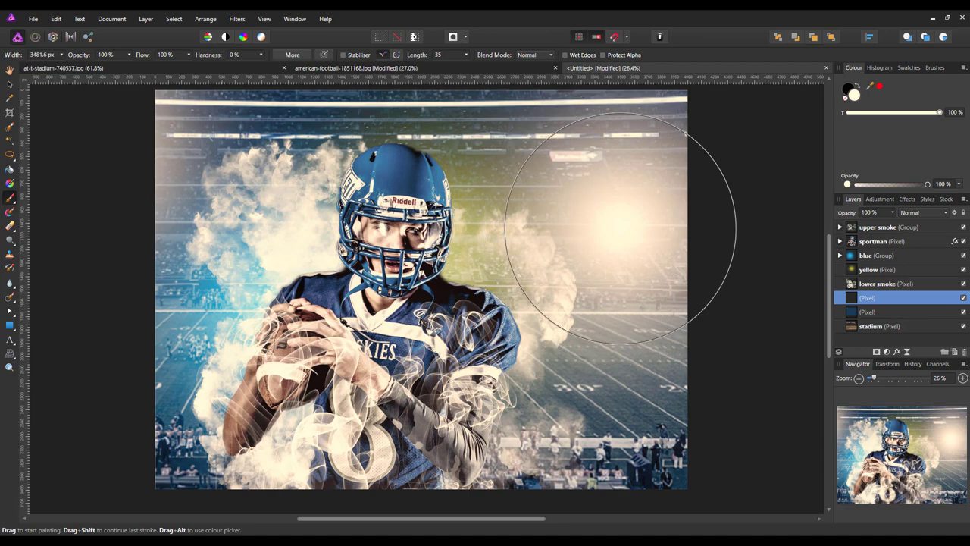
key(bracketleft)
key(bracketleft)
key(bracketleft)
click(649, 372)
key(ctrl+z)
key(bracketleft)
key(bracketleft)
key(bracketleft)
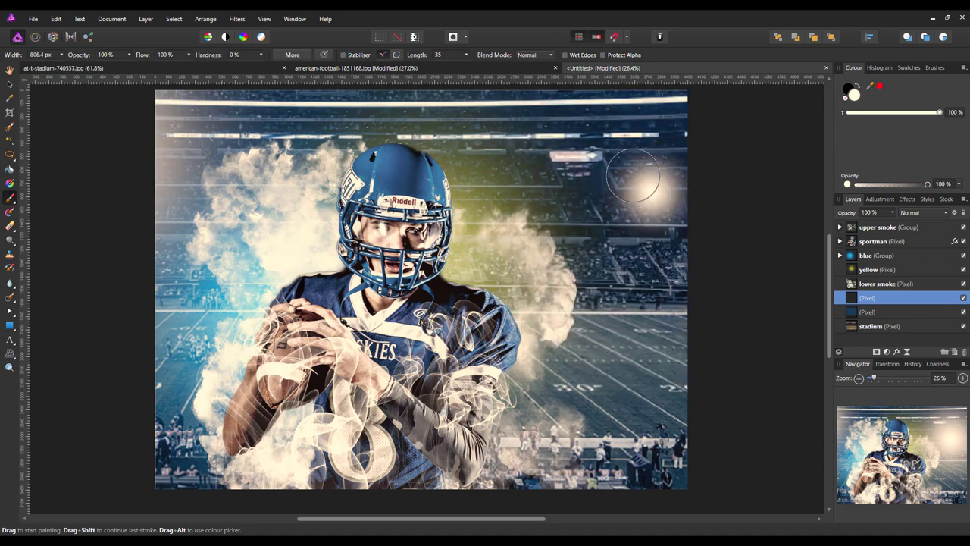
click(640, 155)
key(ctrl+z)
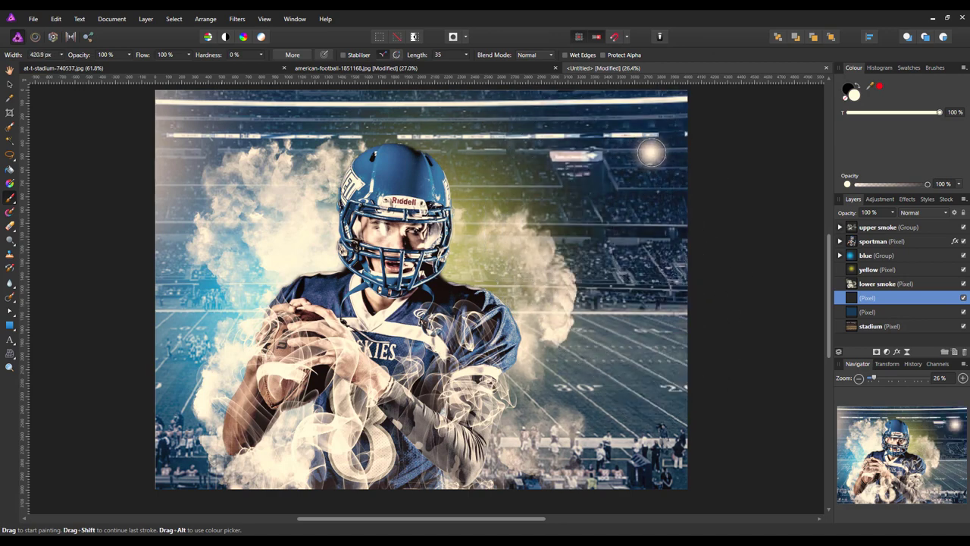
key(bracketleft)
click(645, 152)
key(ctrl+z)
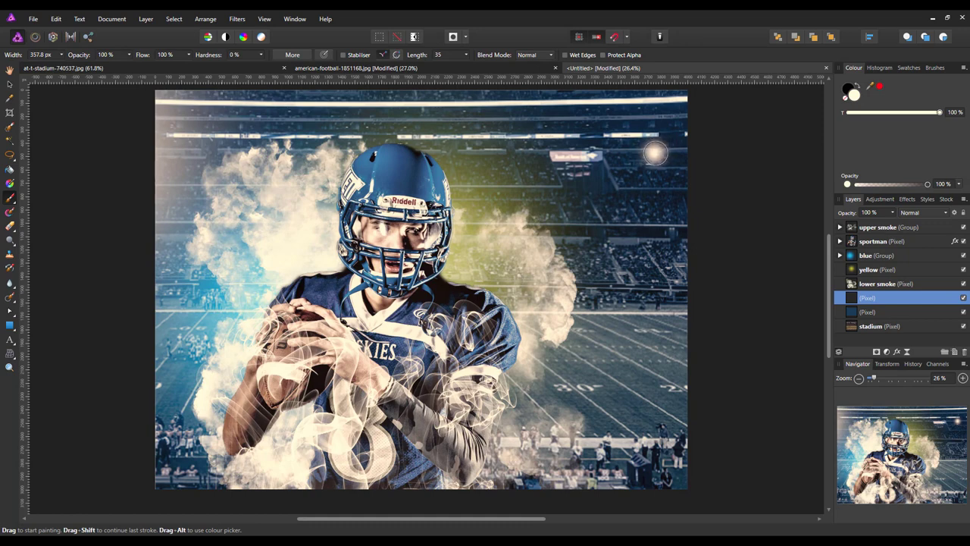
Dab one soft white light spot at each end of the stadium's lower strip of lights, beside the stands.
click(668, 140)
key(ctrl+z)
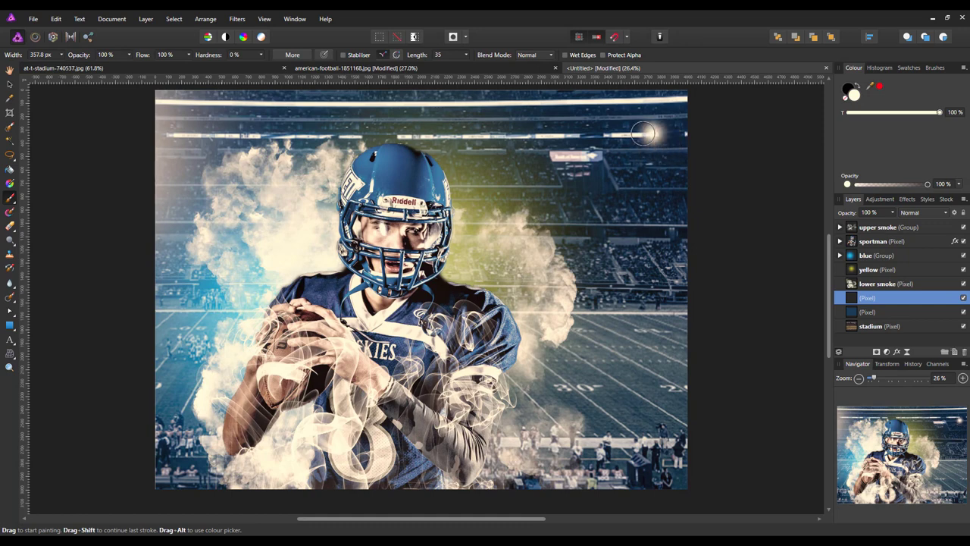
click(651, 135)
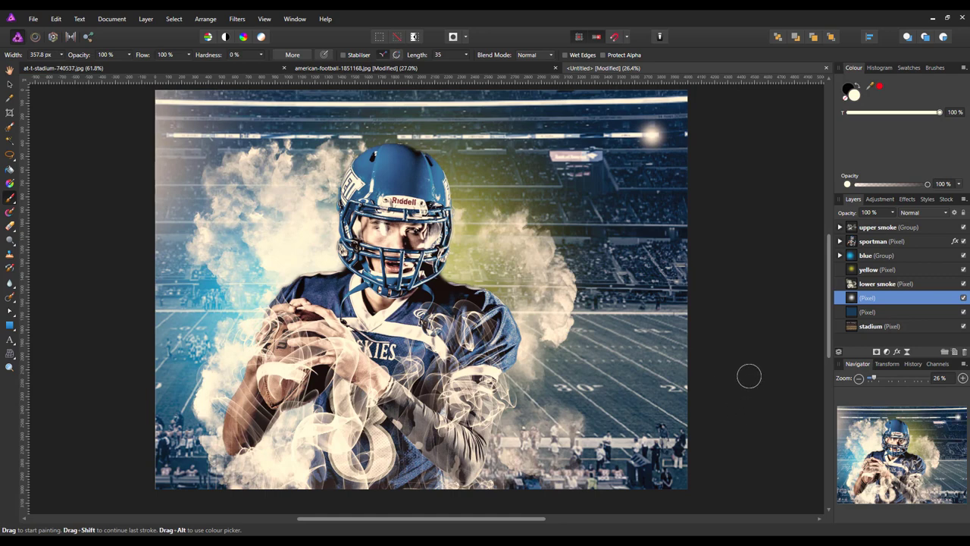
click(173, 135)
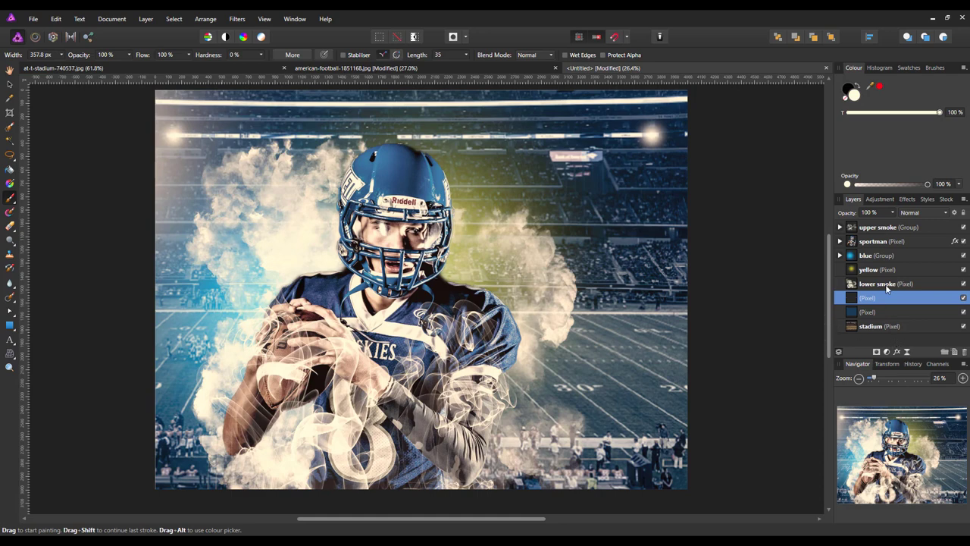
click(945, 213)
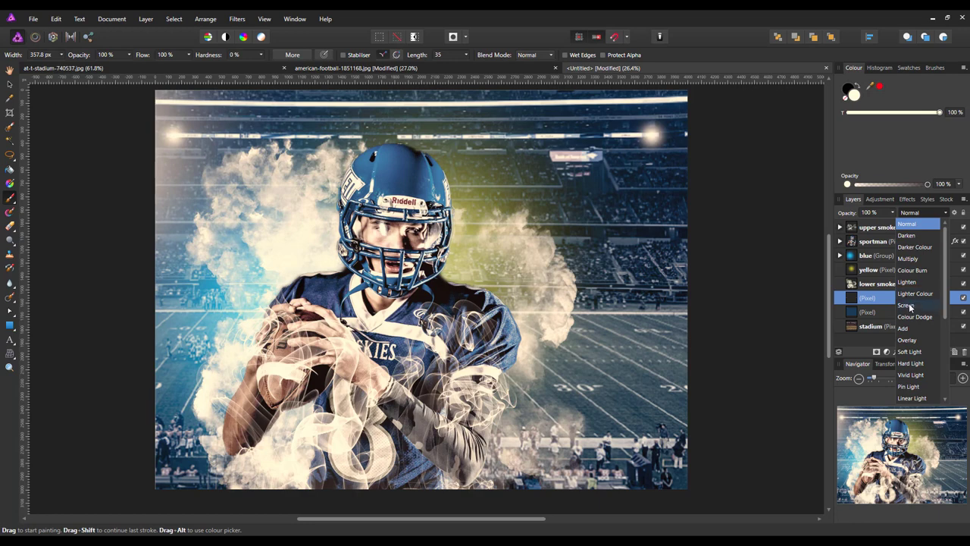
click(905, 224)
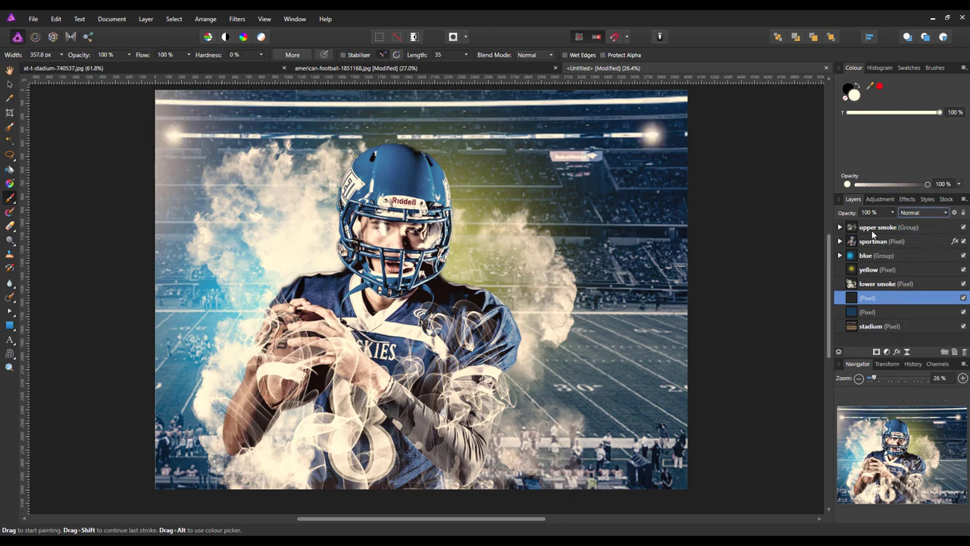
click(893, 214)
mouse_move(894, 225)
mouse_down()
mouse_move(853, 223)
mouse_move(898, 226)
mouse_up()
Rename the pixel layer holding the two white light spots as floodlights.
double_click(870, 298)
text(floodlights)
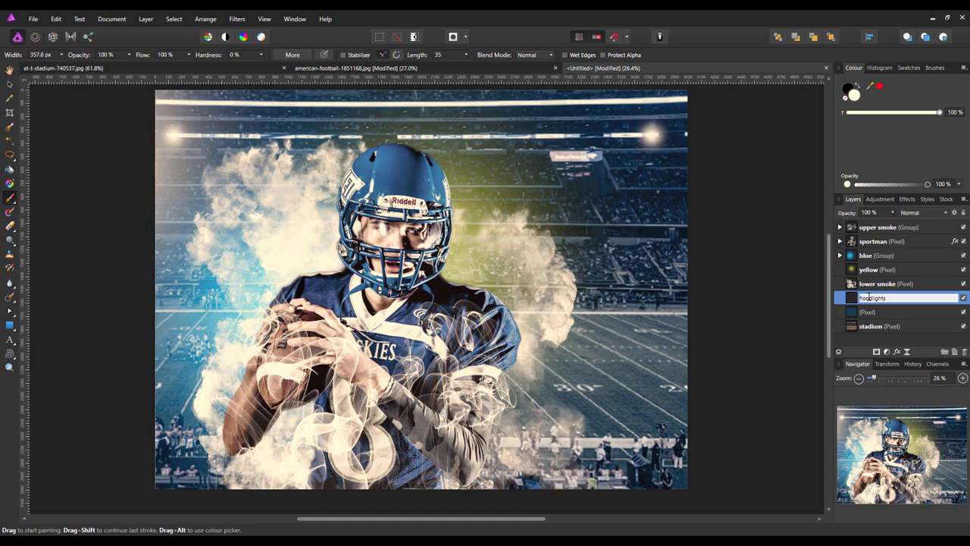
key(Return)
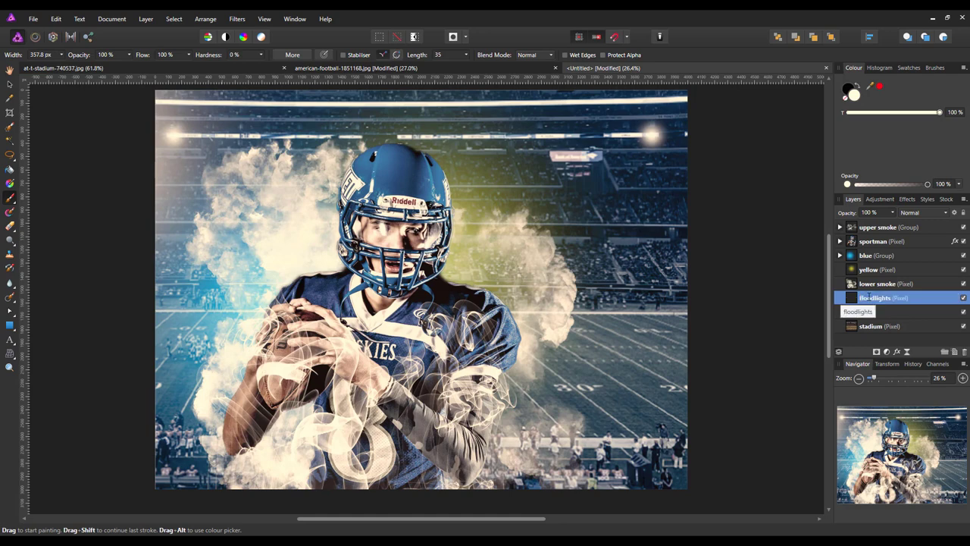
Add a pixel layer above the upper smoke group and increase the soft white paint brush's width to 4096 px.
click(880, 227)
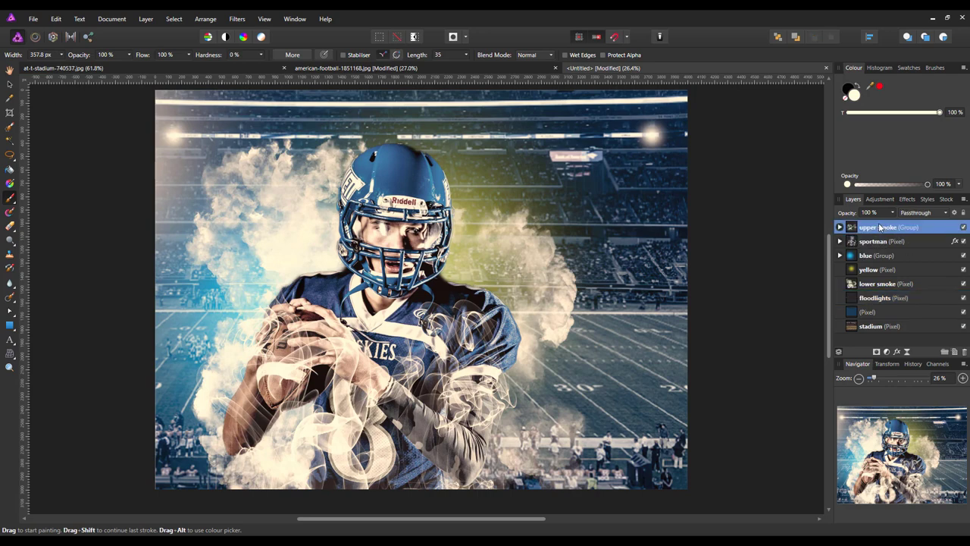
click(955, 352)
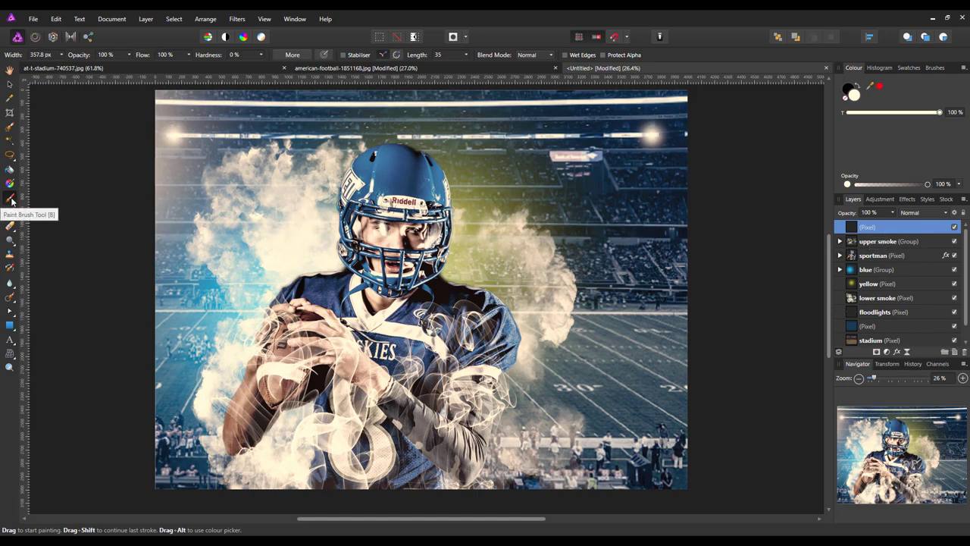
click(209, 103)
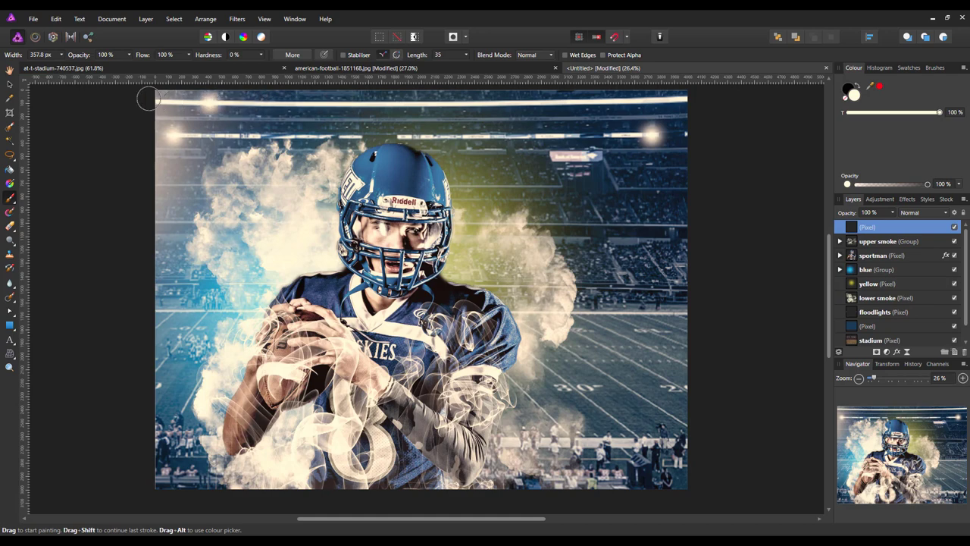
key(ctrl+z)
click(61, 55)
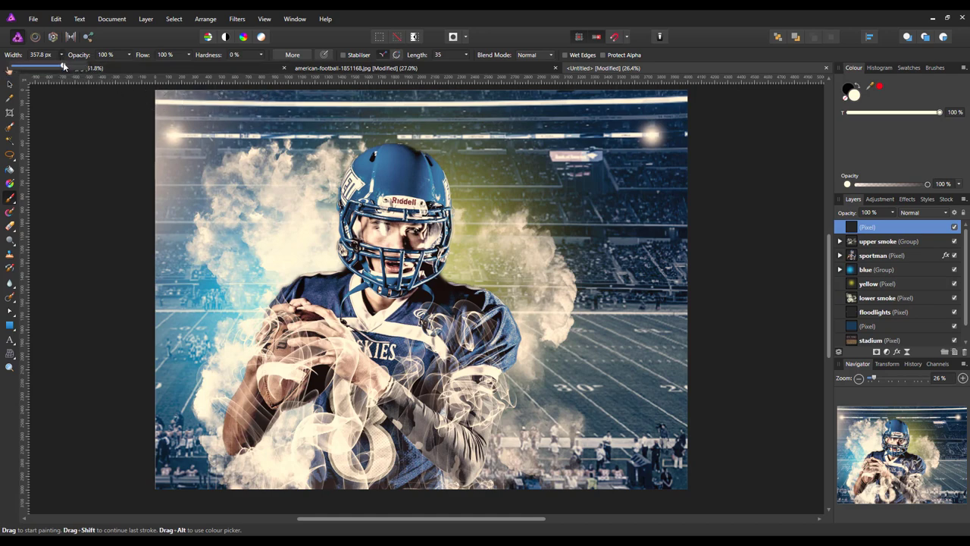
drag(63, 66, 89, 69)
Paint a broad soft white haze over the upper-left corner and along the top edge of the picture, undoing misplaced strokes.
mouse_move(454, 125)
mouse_down()
mouse_move(600, 113)
mouse_move(649, 87)
mouse_up()
key(ctrl+z)
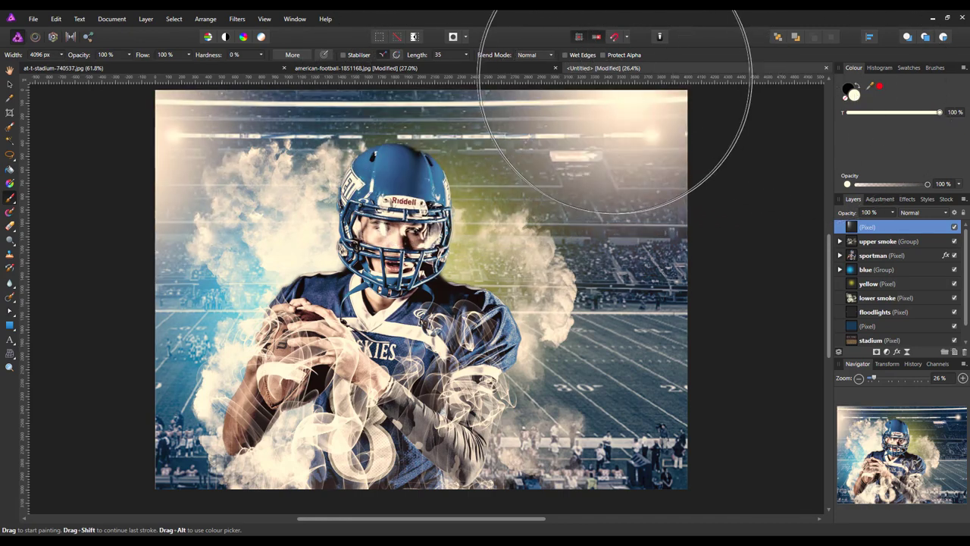
key(ctrl+z)
drag(566, 84, 522, 93)
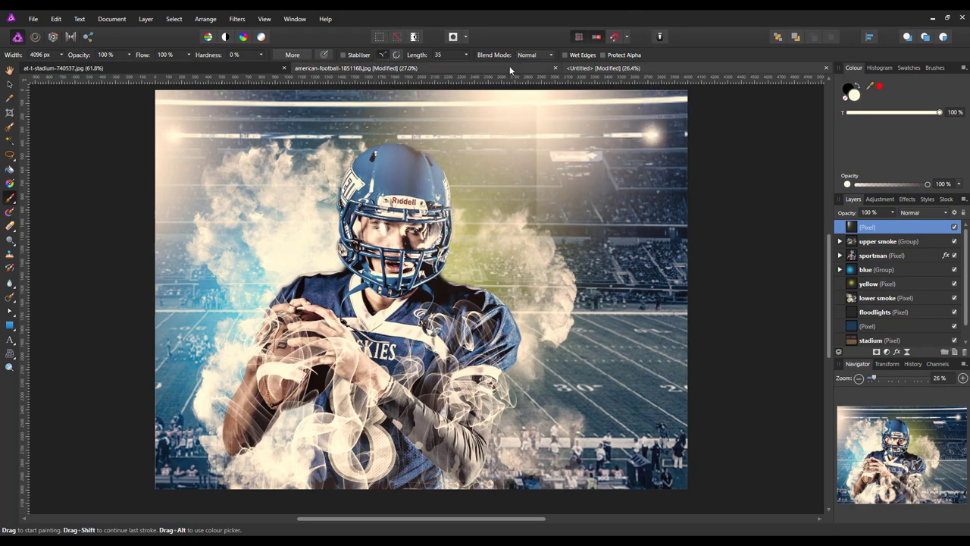
key(ctrl+z)
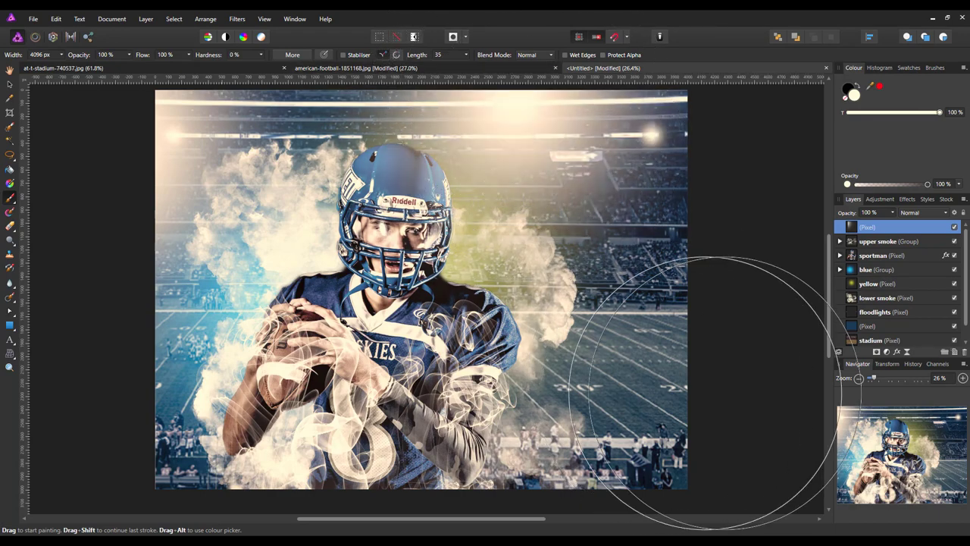
mouse_move(831, 272)
mouse_down()
mouse_move(827, 279)
mouse_move(796, 226)
mouse_move(773, 217)
mouse_up()
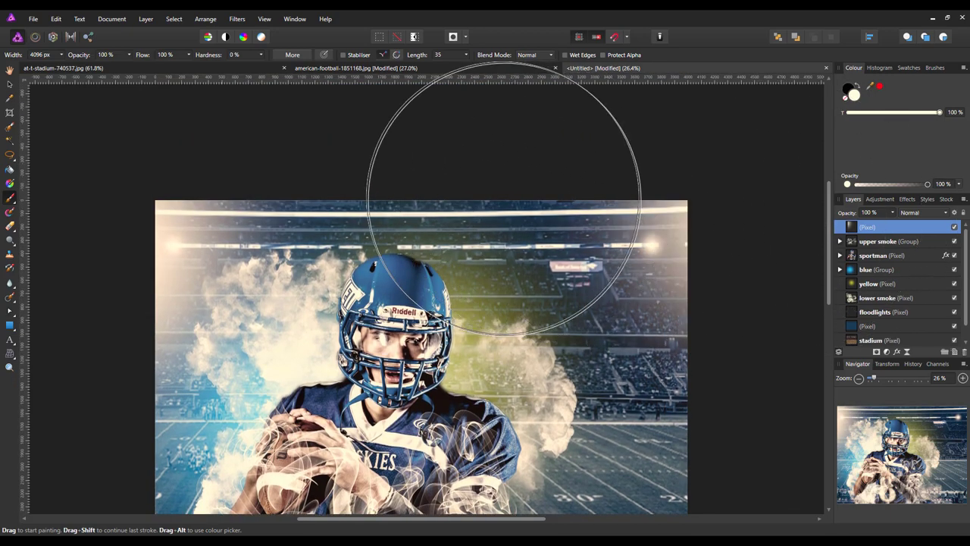
mouse_move(477, 132)
mouse_down()
mouse_move(460, 169)
mouse_move(477, 165)
mouse_move(480, 178)
mouse_move(490, 146)
mouse_move(528, 144)
mouse_move(526, 72)
mouse_up()
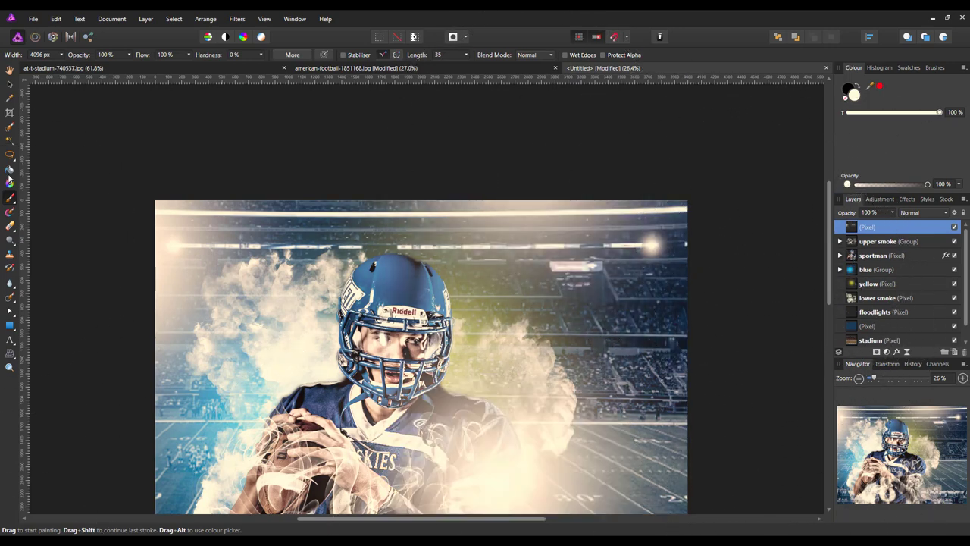
Lower the opacity of the white haze layer to 66 %.
click(10, 70)
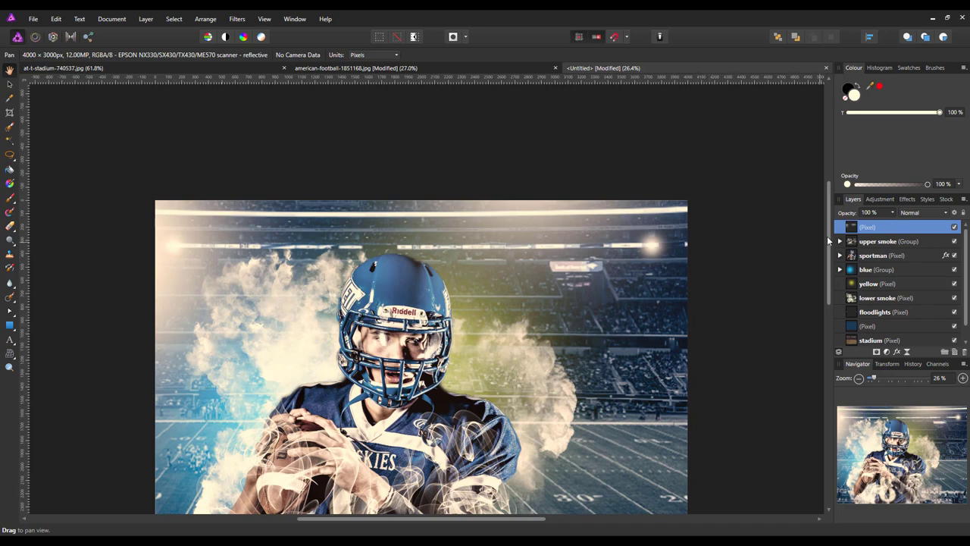
drag(830, 219, 833, 257)
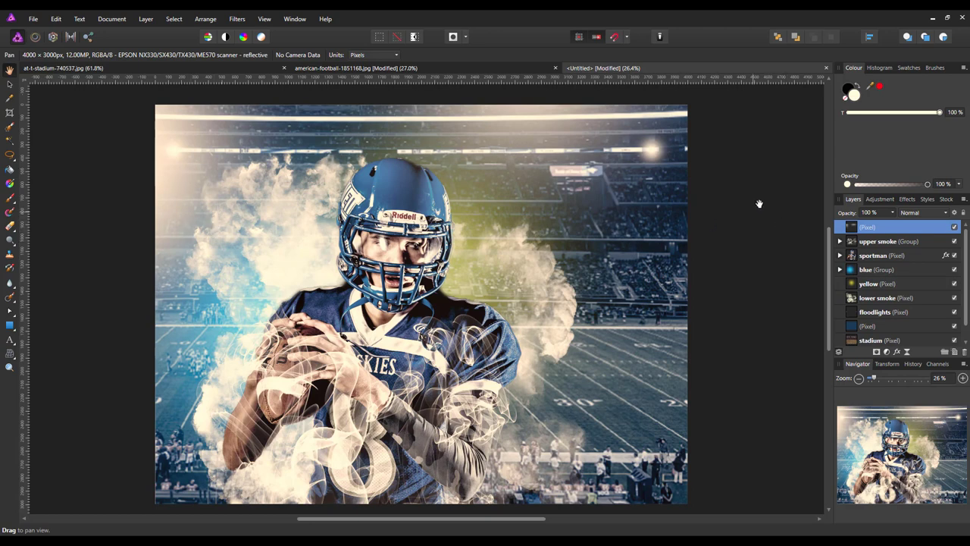
click(892, 213)
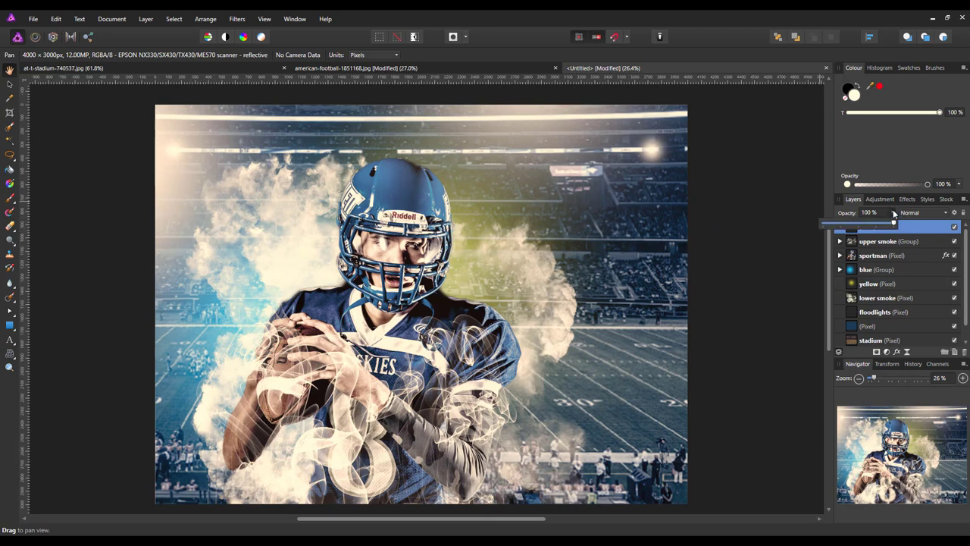
drag(896, 226, 870, 230)
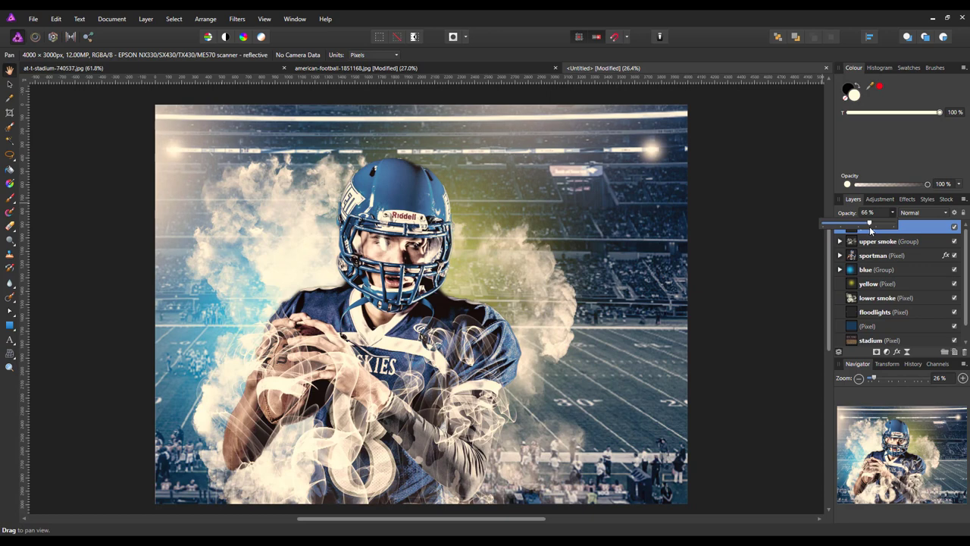
click(829, 261)
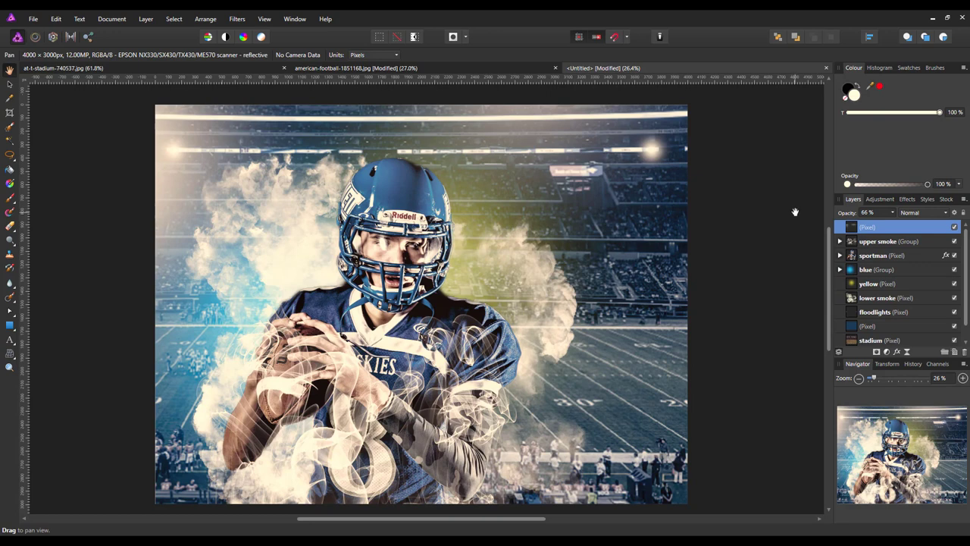
Rename the topmost pixel layer as haze.
double_click(872, 227)
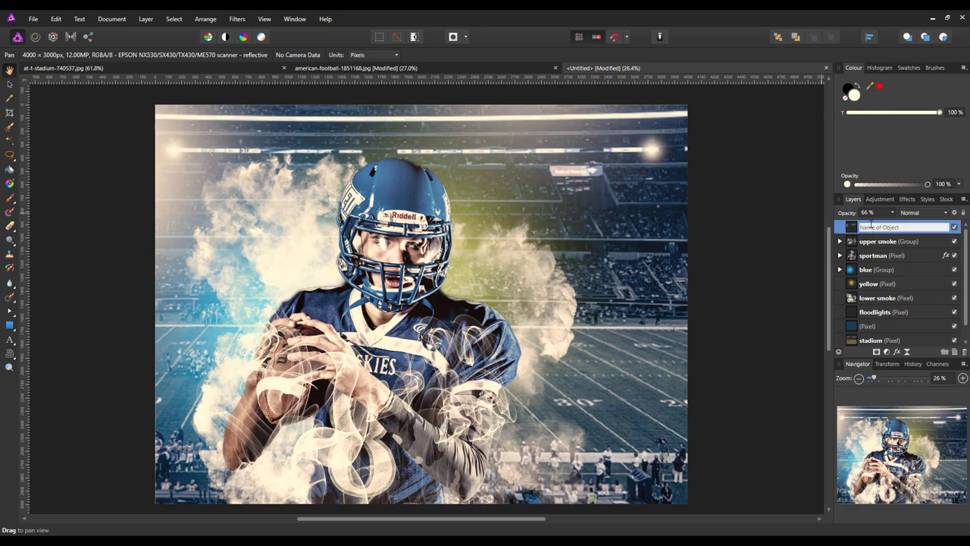
text(saze)
key(Return)
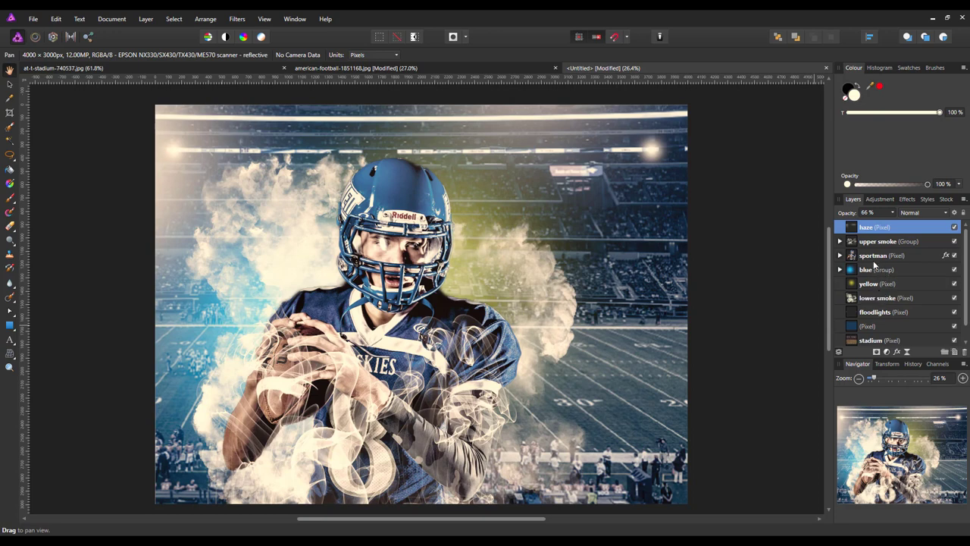
Select the blue group and activate the Artistic Text tool.
click(898, 270)
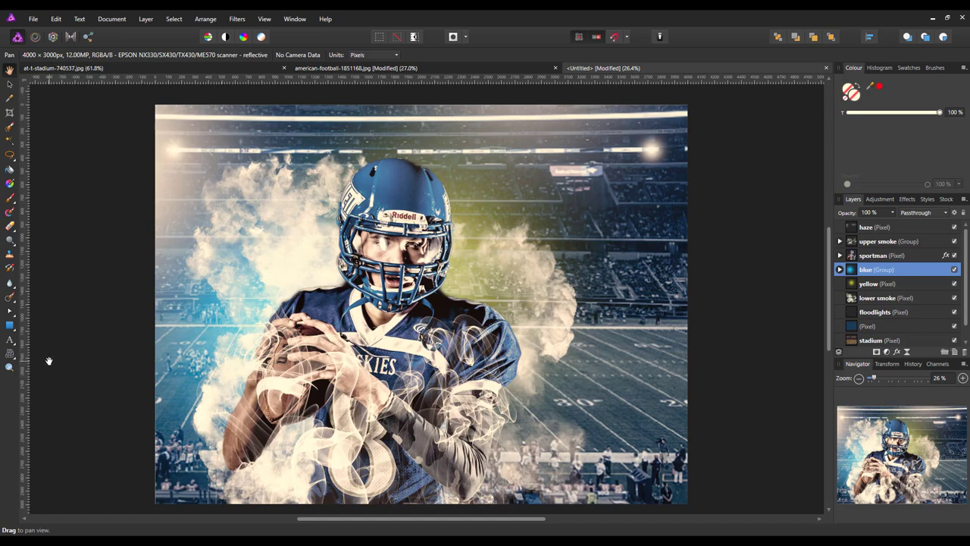
click(10, 343)
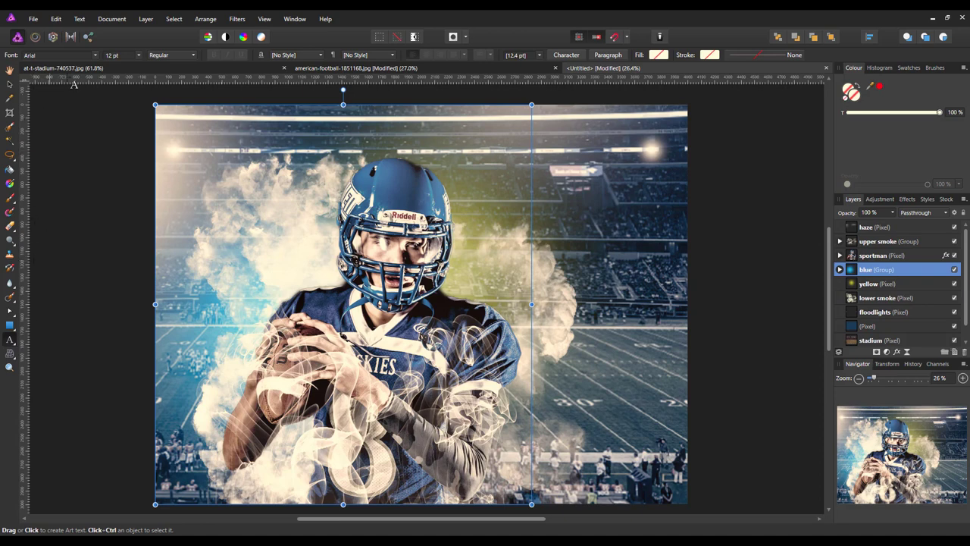
click(659, 54)
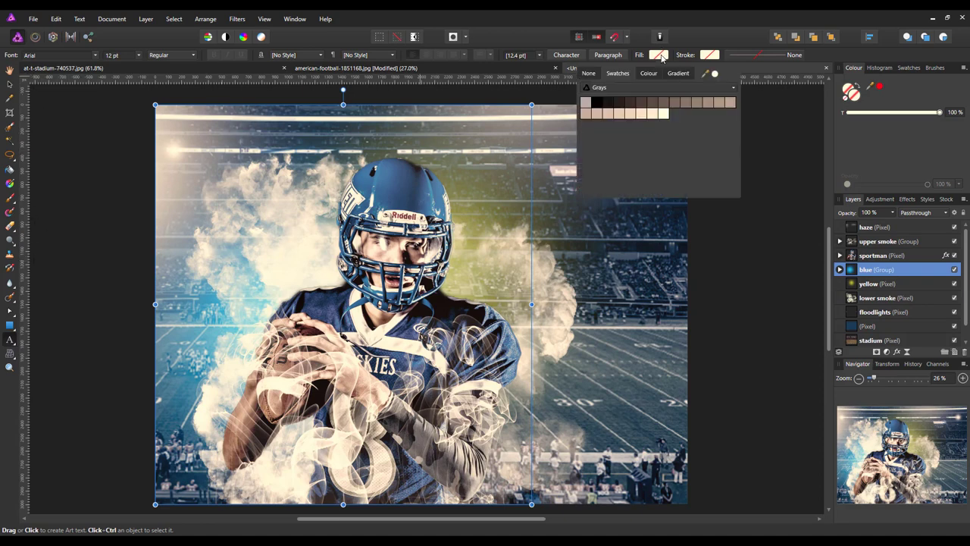
click(663, 114)
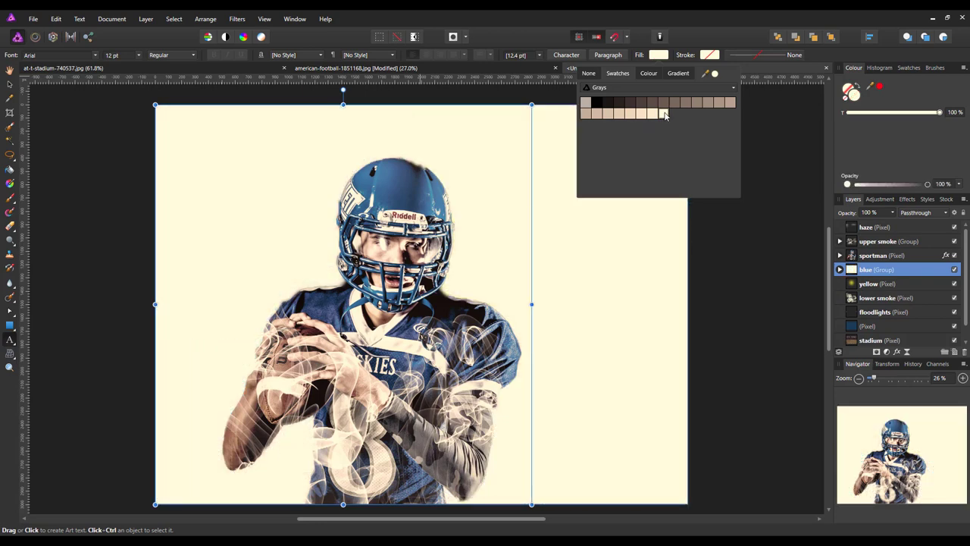
key(ctrl+z)
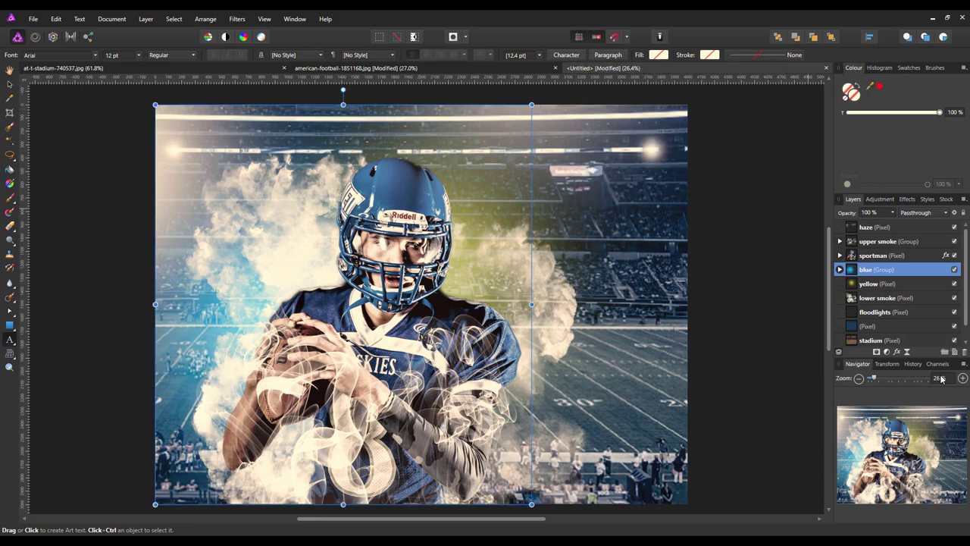
Add an empty pixel layer directly above the blue group, leaving it unnamed.
click(954, 352)
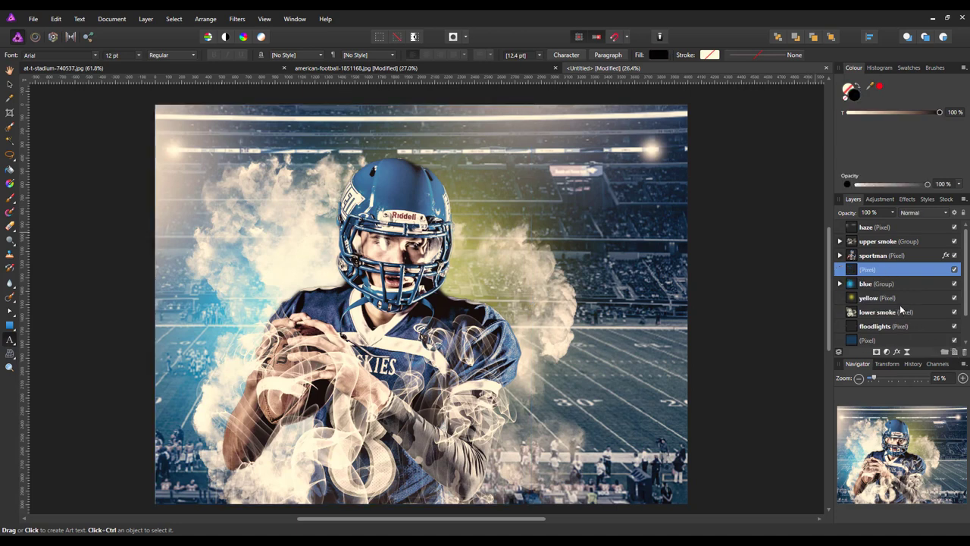
double_click(877, 269)
key(Escape)
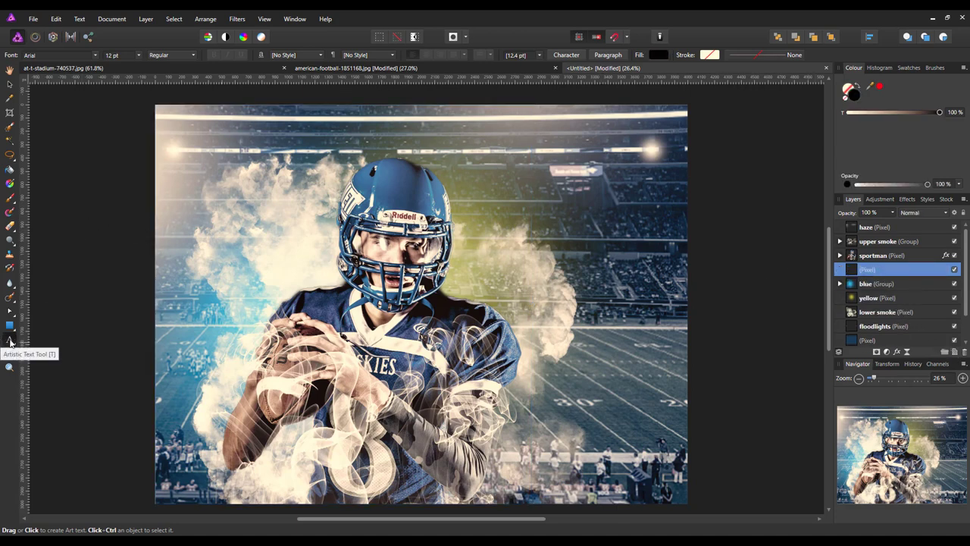
Set the artistic text's fill colour to white using the RGB Hex Sliders colour model.
click(658, 55)
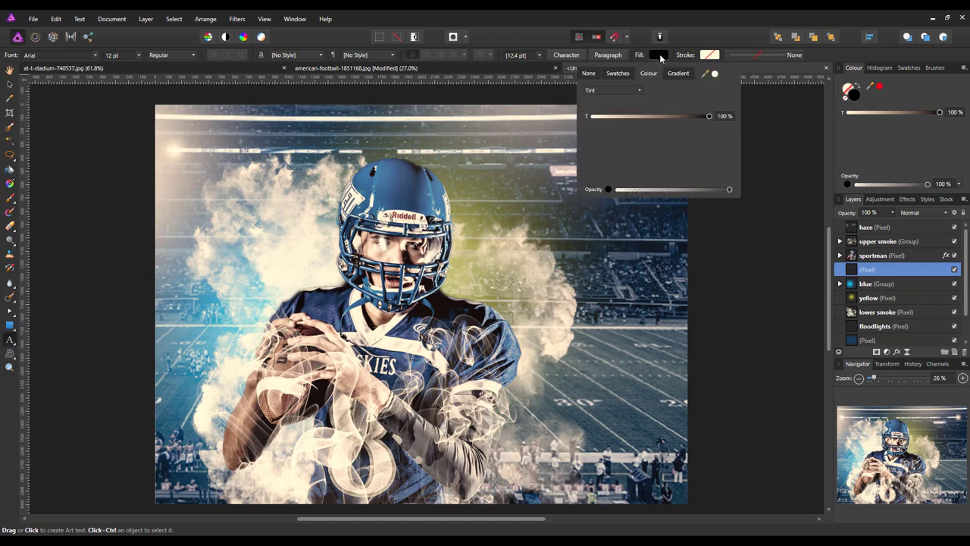
click(641, 90)
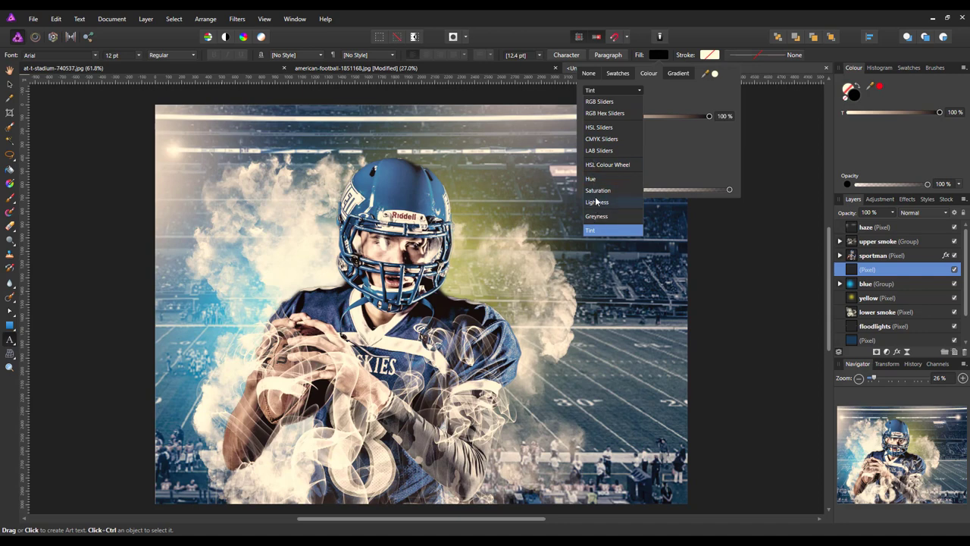
click(604, 113)
click(593, 155)
drag(594, 156, 583, 152)
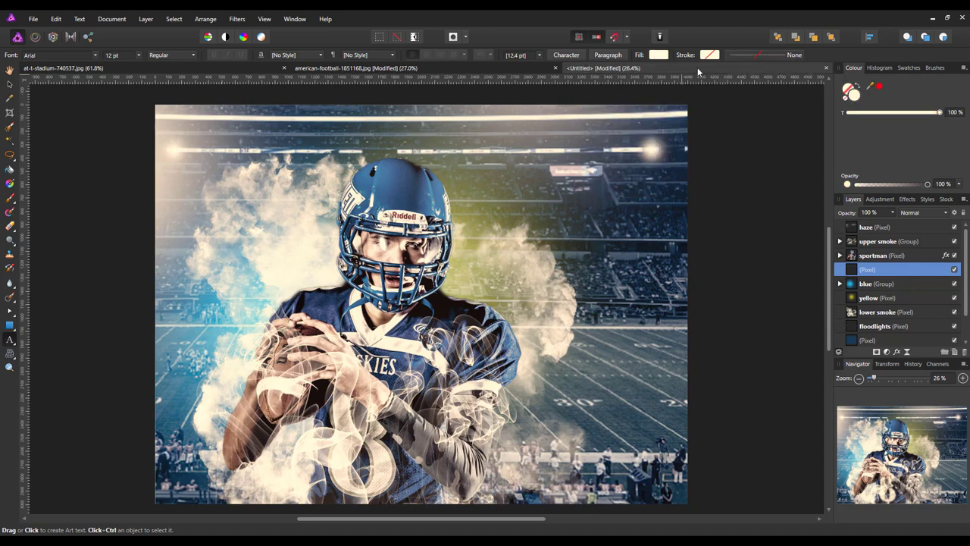
Set the artistic text's font to Amro Sans.
click(96, 55)
click(104, 68)
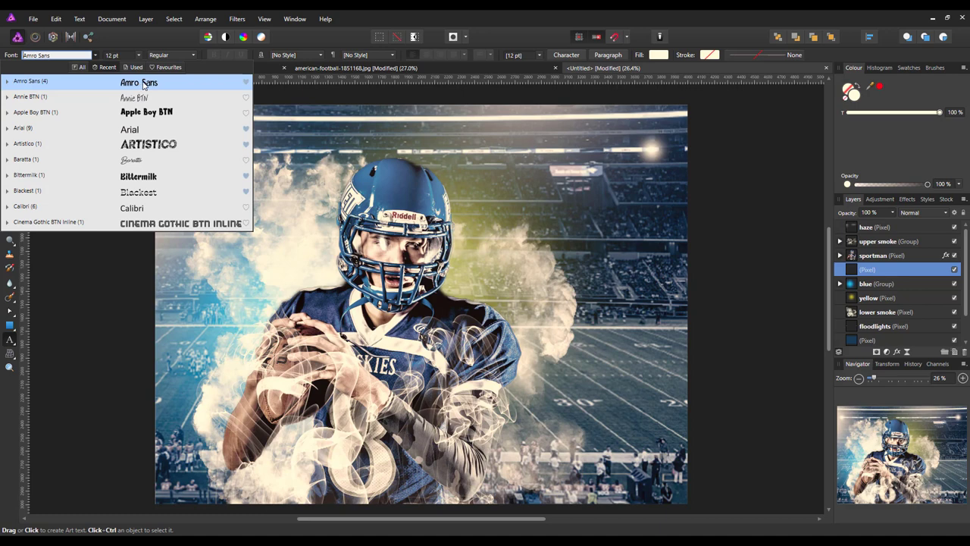
click(139, 82)
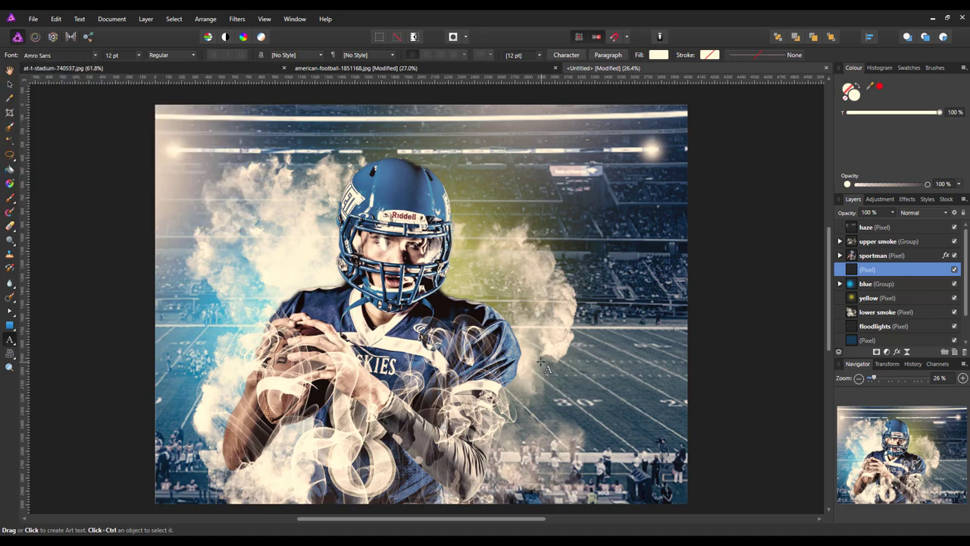
Create artistic text about 94.7 pt high over the field beside the player's elbow and enter the player's first name.
drag(542, 363, 568, 405)
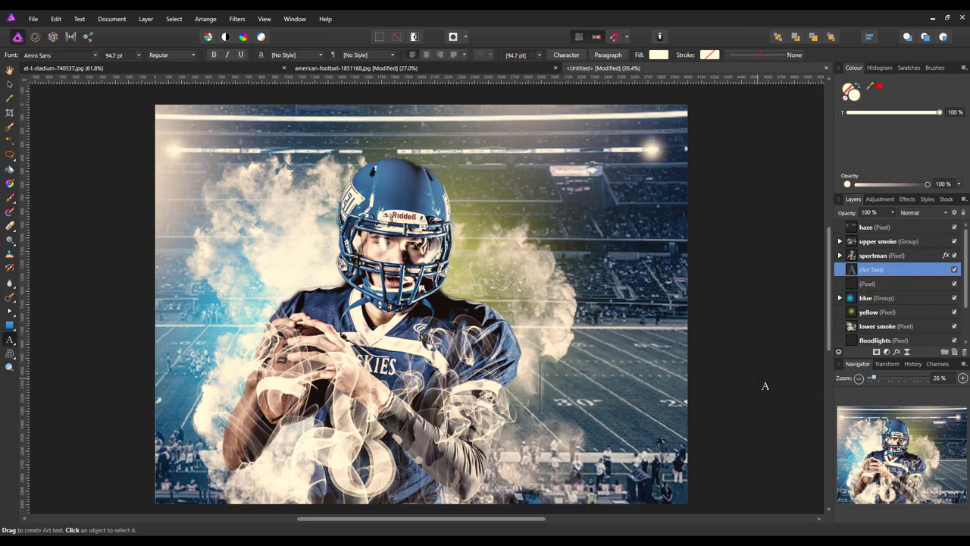
text(A)
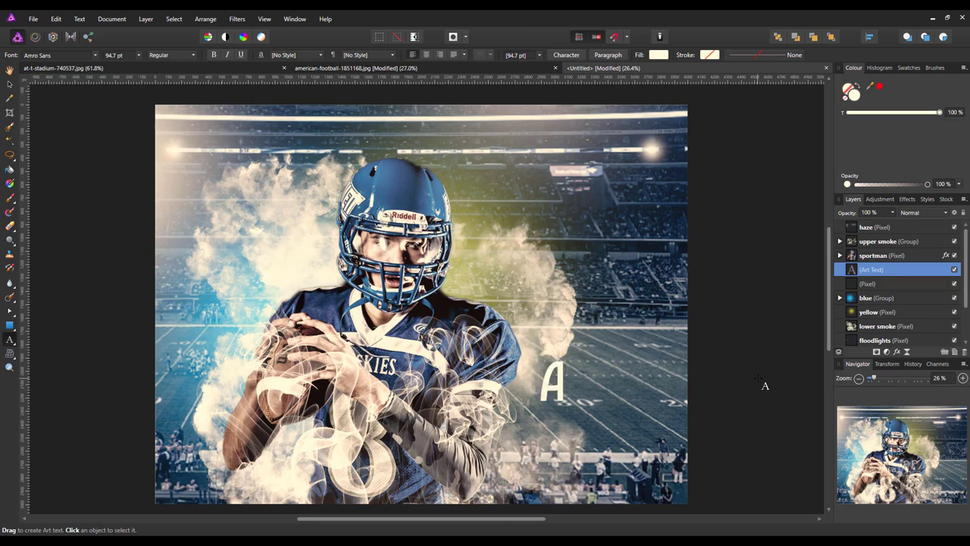
text(dam)
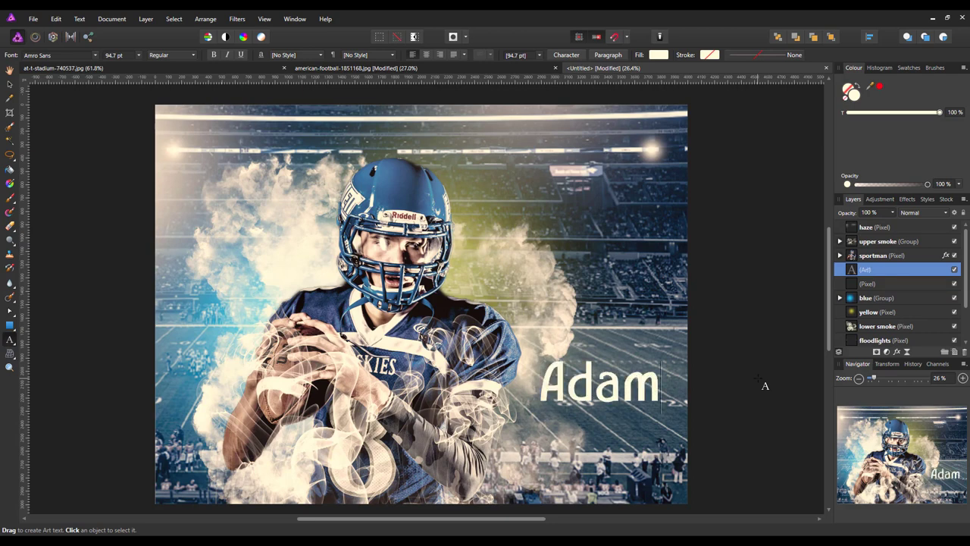
Add the player's surname on a second line of the artistic text and shift the name slightly up toward the canvas's right edge.
key(Return)
text(Smith)
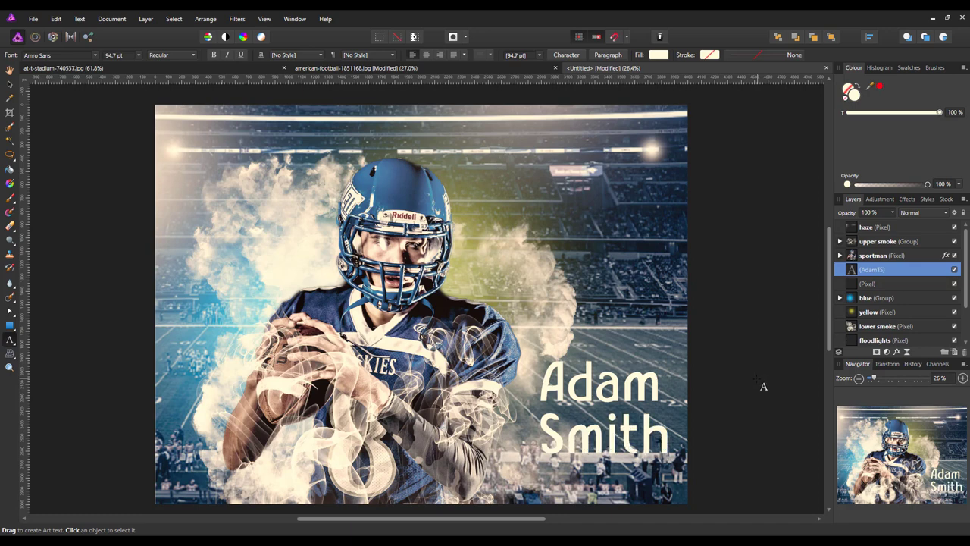
key(Escape)
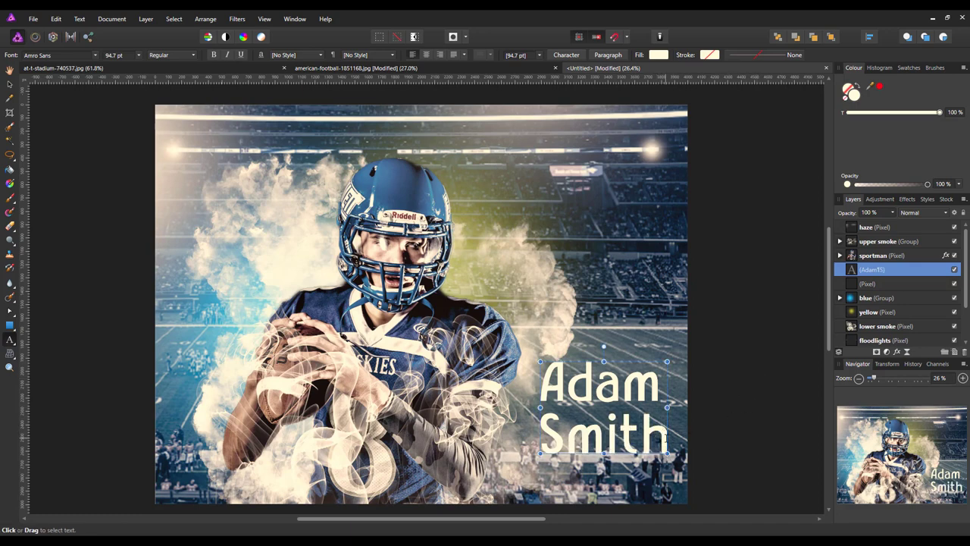
drag(666, 438, 648, 427)
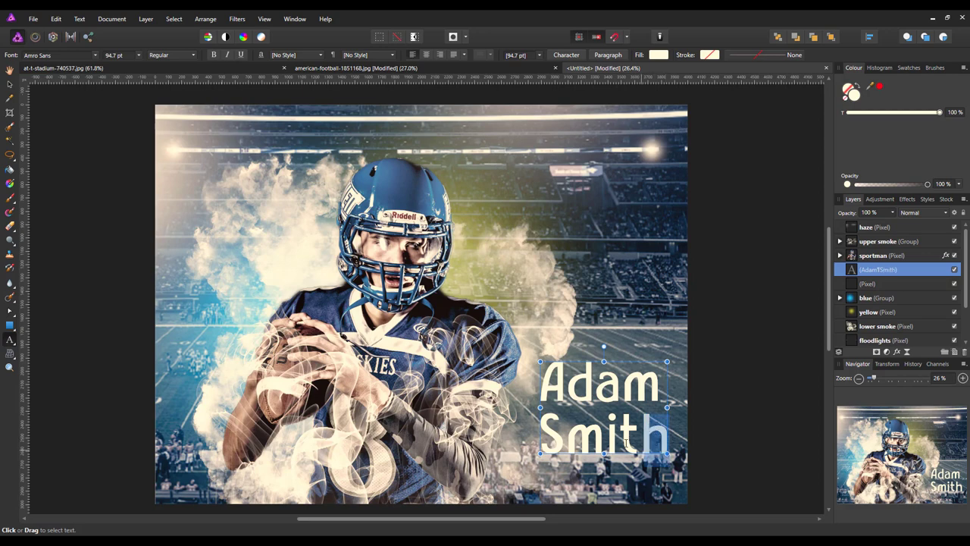
click(9, 84)
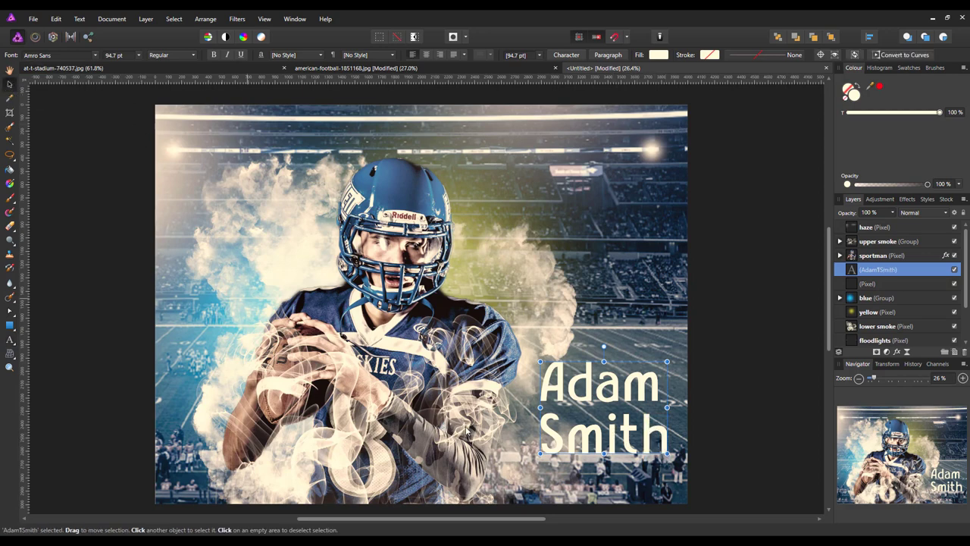
drag(622, 434, 629, 421)
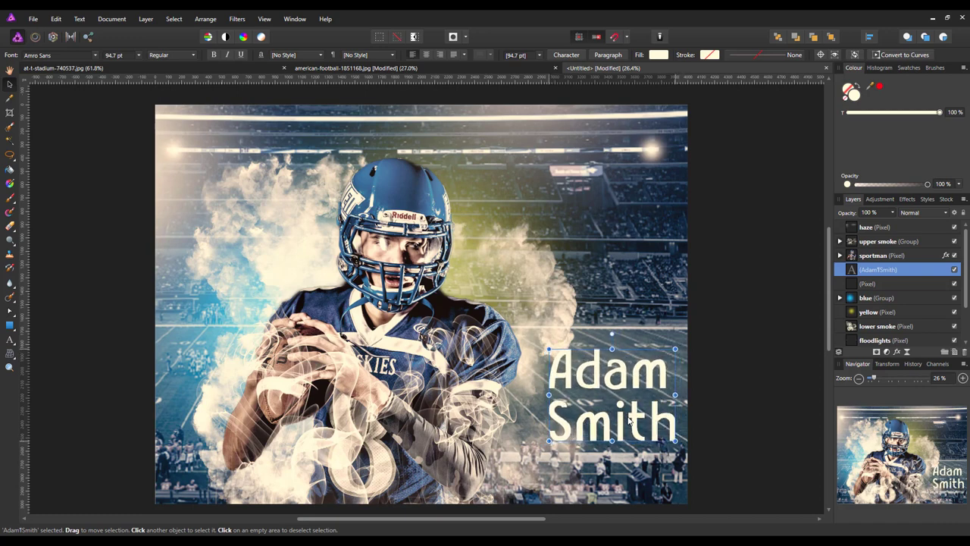
double_click(877, 269)
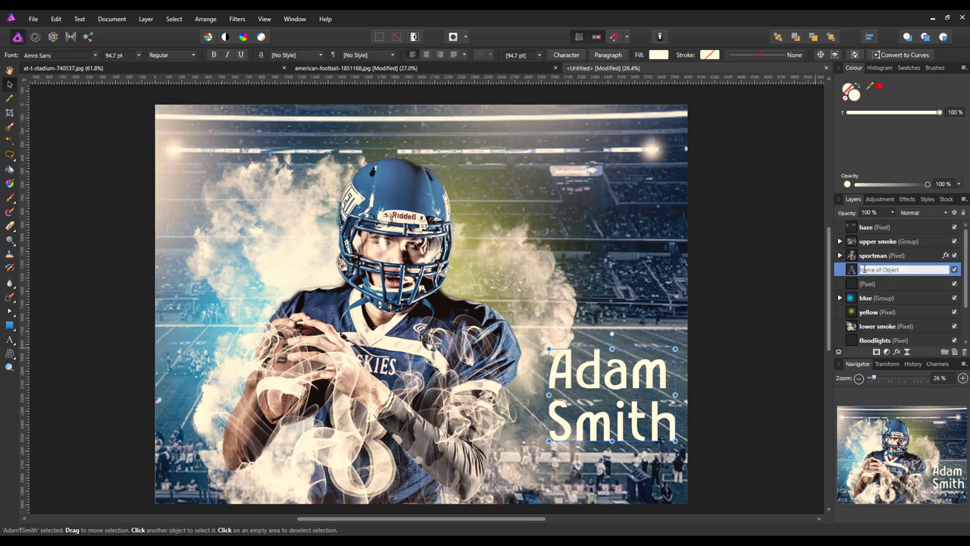
key(Escape)
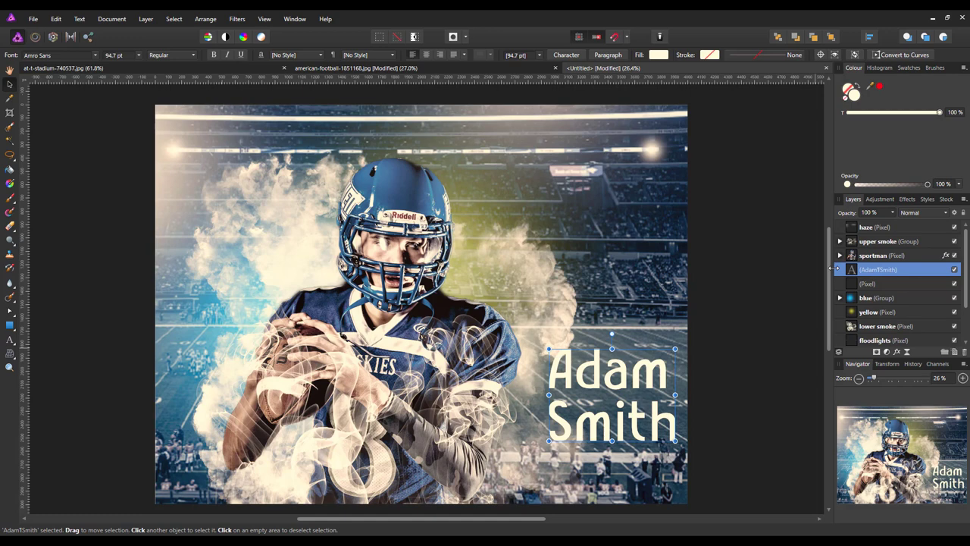
Draw a black-filled rectangle directly above the unnamed pixel layer as a horizontal band behind the player and name text.
click(890, 284)
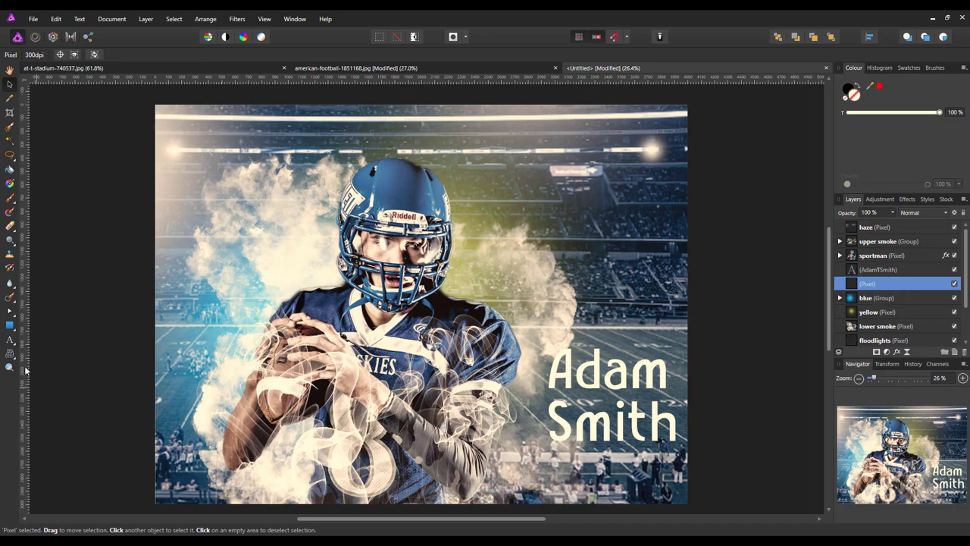
click(10, 327)
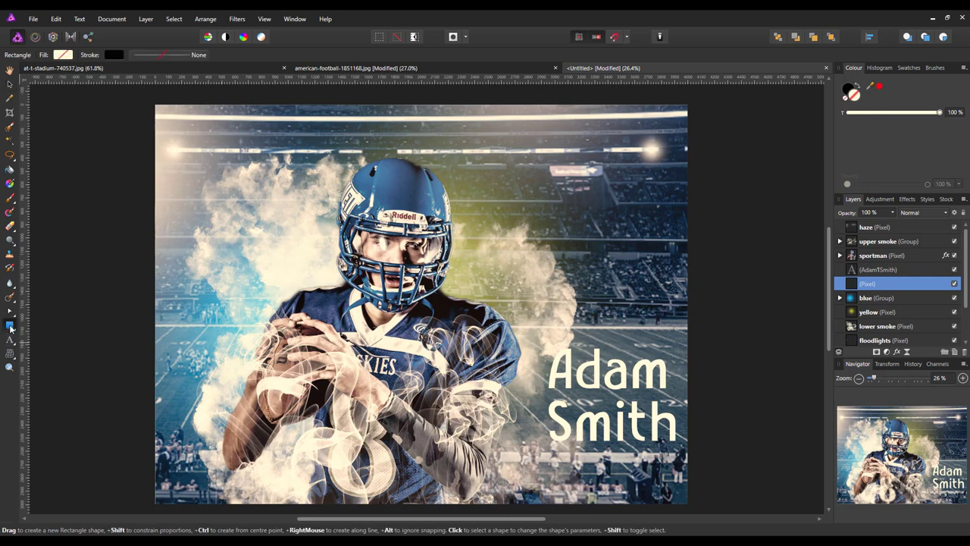
click(63, 55)
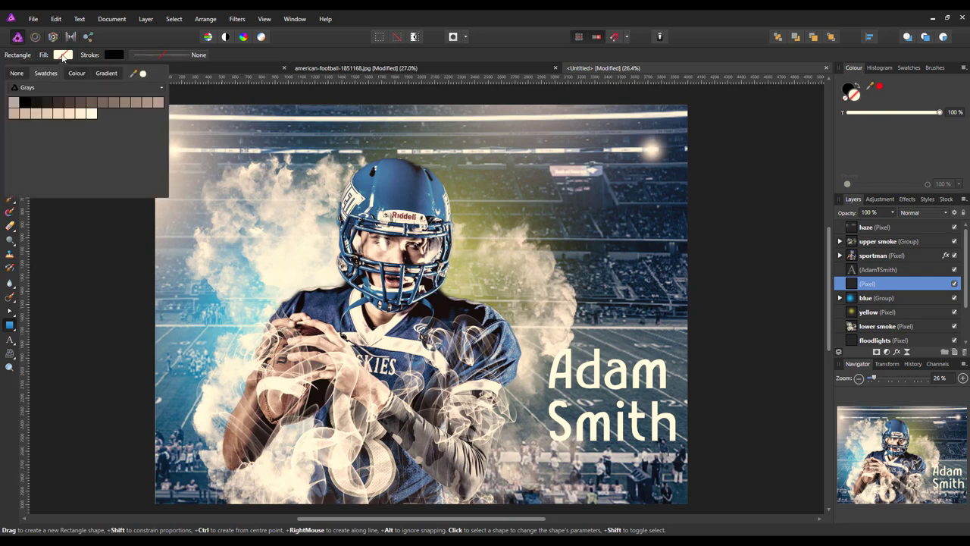
click(26, 102)
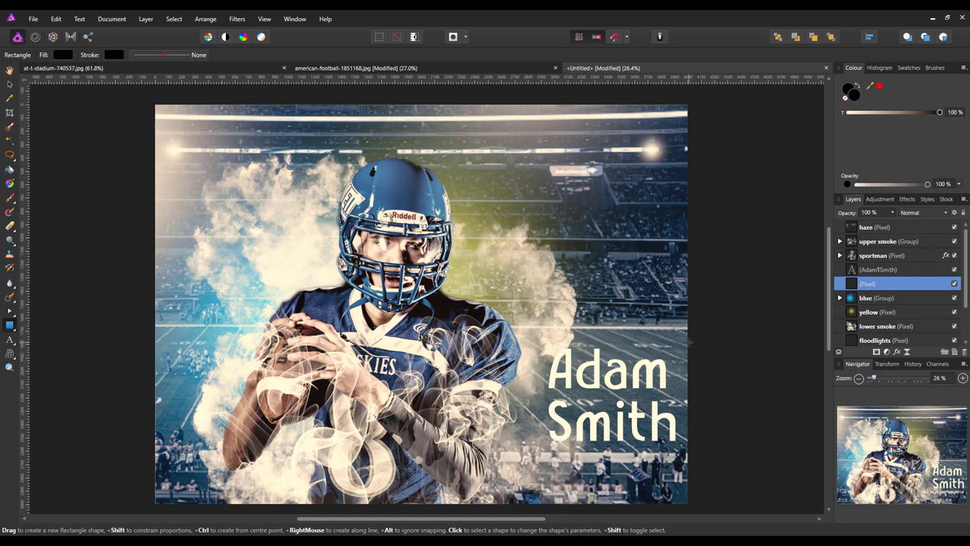
mouse_move(688, 341)
mouse_down()
mouse_move(632, 438)
mouse_move(554, 458)
mouse_move(390, 469)
mouse_move(132, 460)
mouse_up()
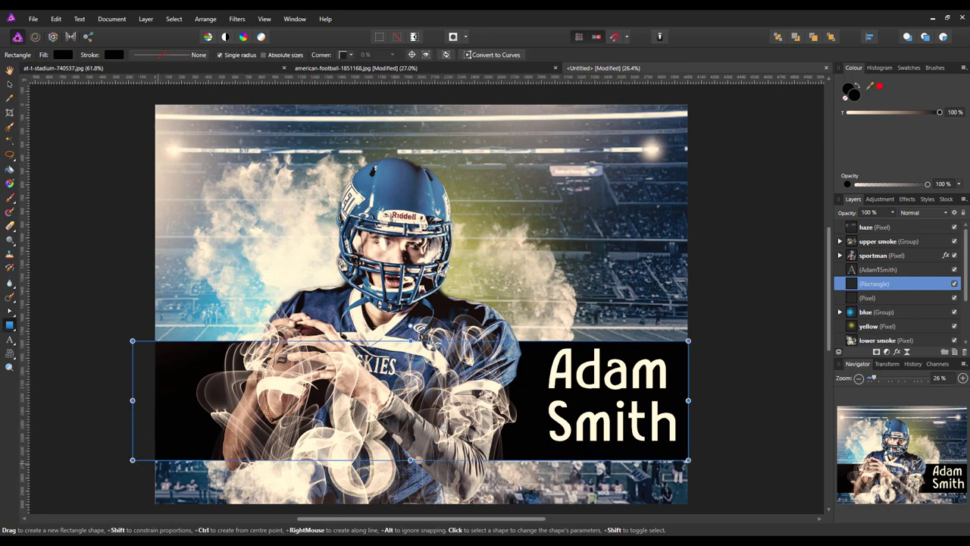
Extend the black band beyond the canvas's right edge and trim its height closer to the name text.
drag(687, 400, 702, 400)
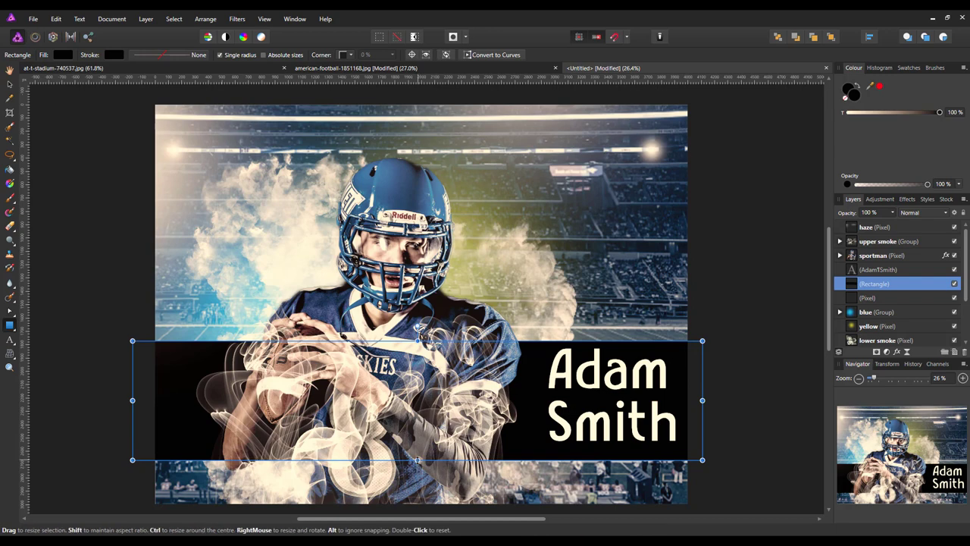
drag(417, 459, 418, 449)
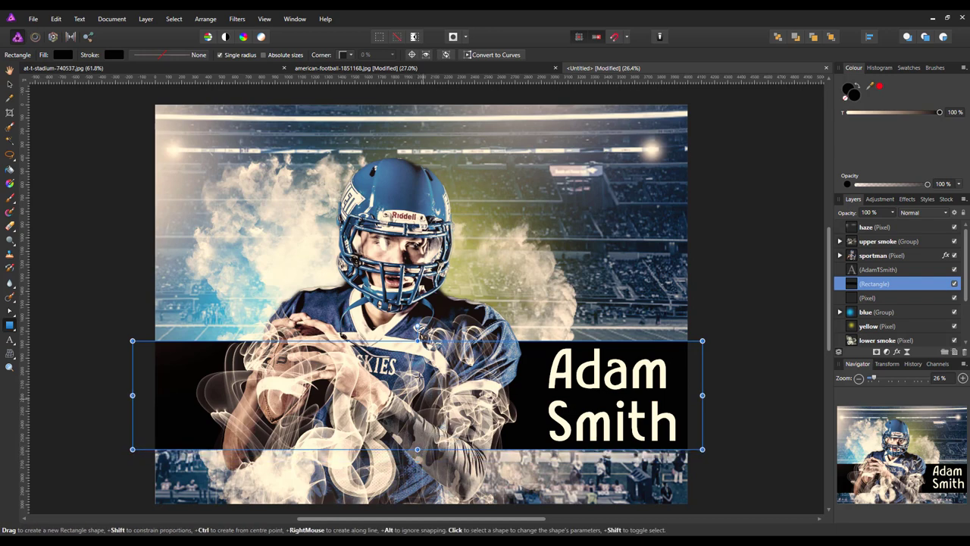
drag(416, 341, 418, 343)
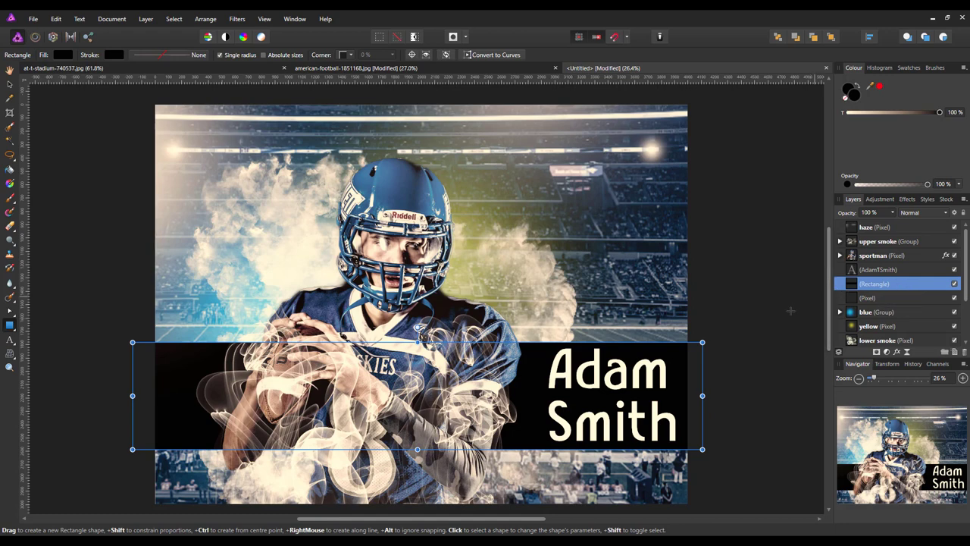
Reduce the black rectangle layer's opacity to 47%.
click(892, 213)
drag(894, 224, 860, 231)
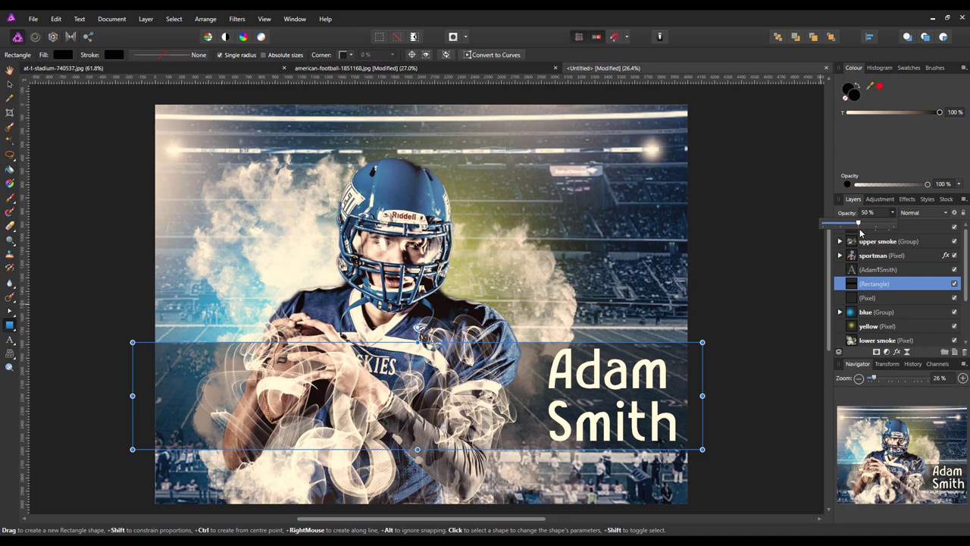
drag(857, 232, 856, 232)
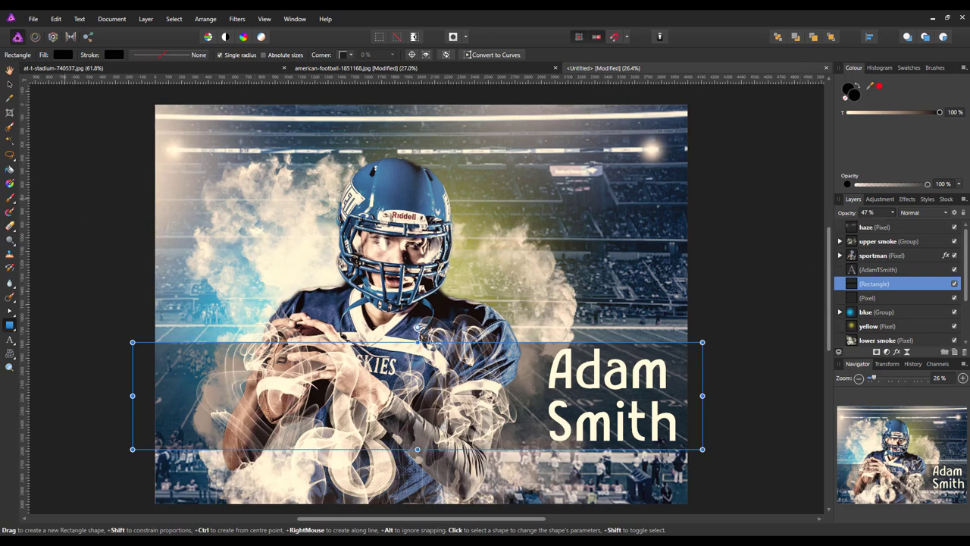
Group the name text layer with the black rectangle layer.
click(9, 85)
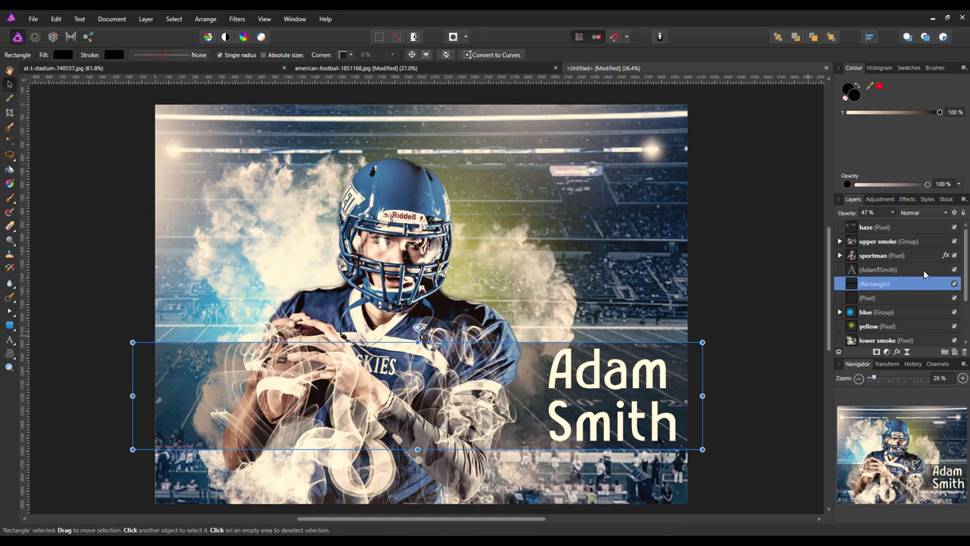
shift+click(914, 271)
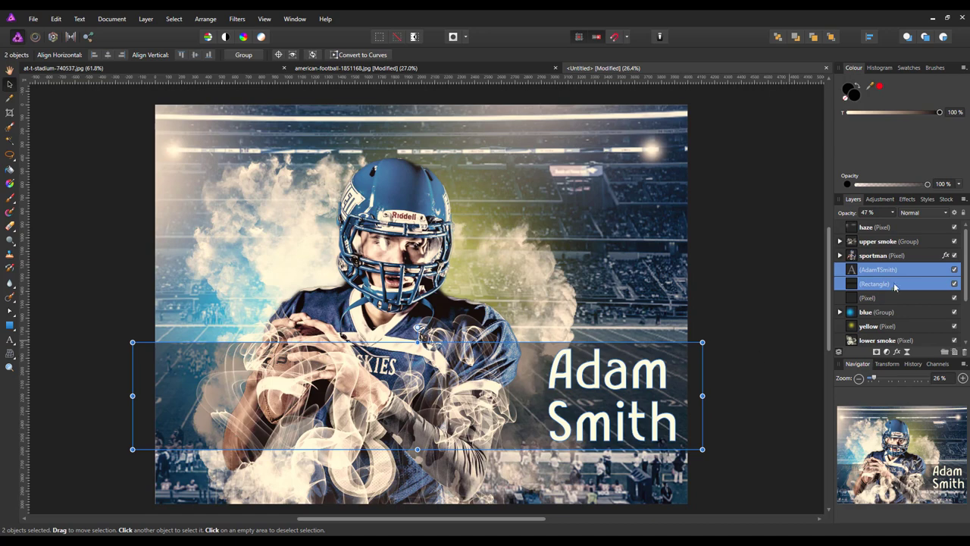
right_click(918, 273)
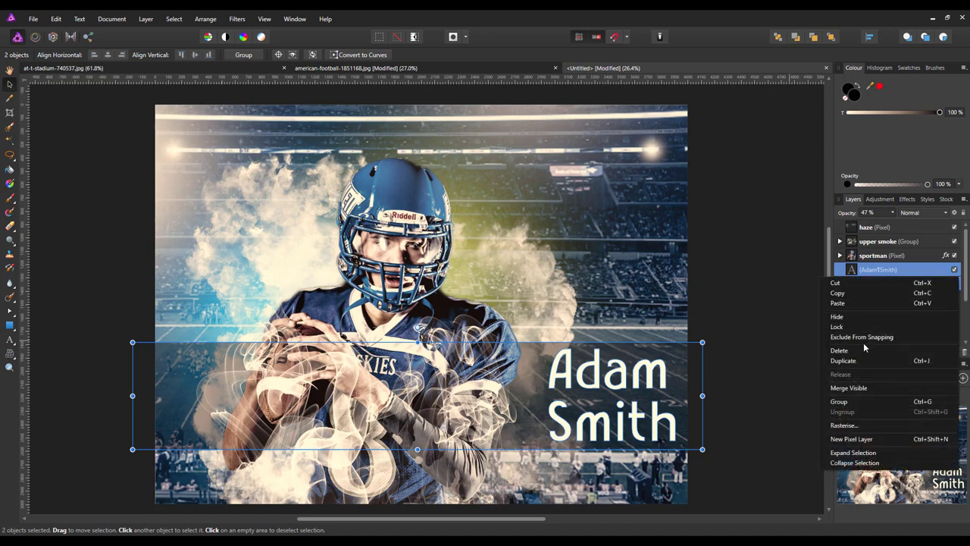
click(843, 402)
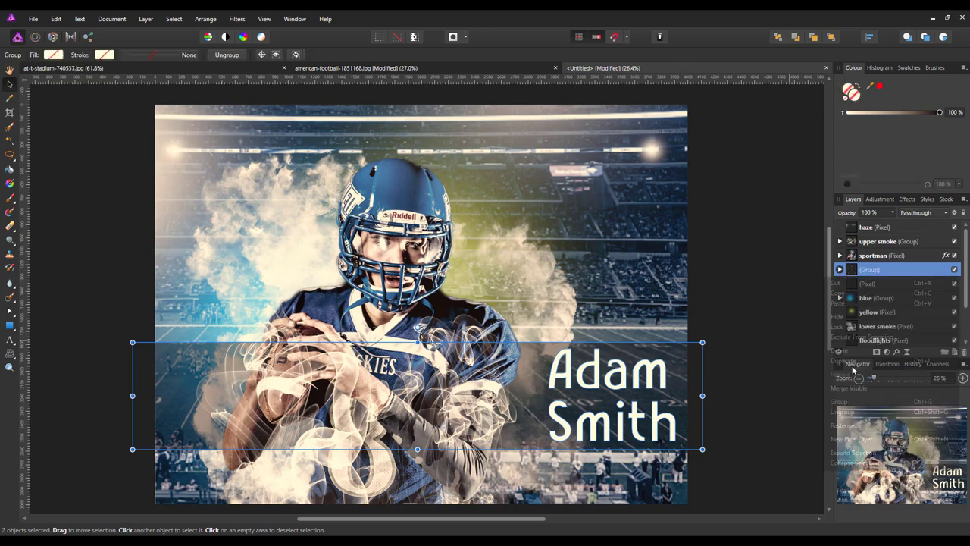
Name the new group text and shift it slightly upward on the poster, then deselect it.
double_click(877, 270)
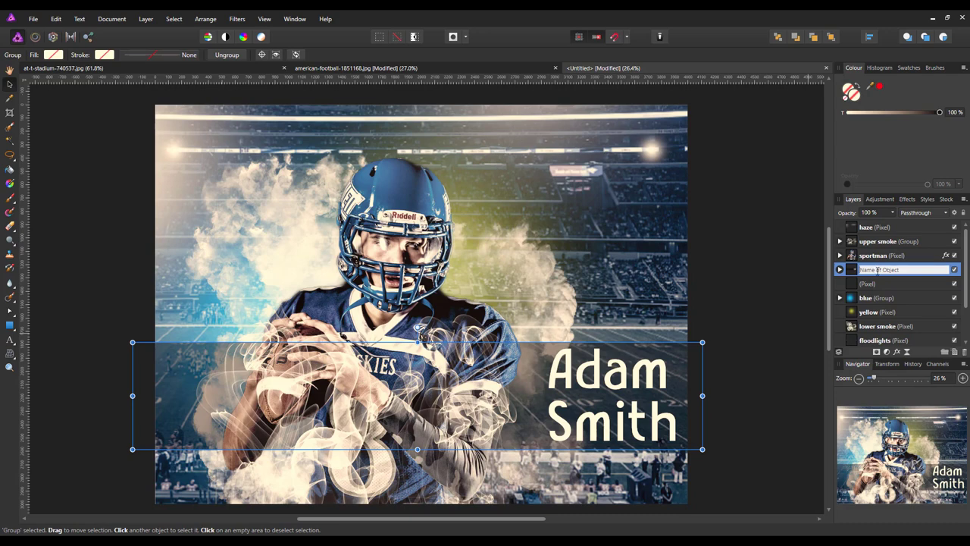
text(text)
key(Return)
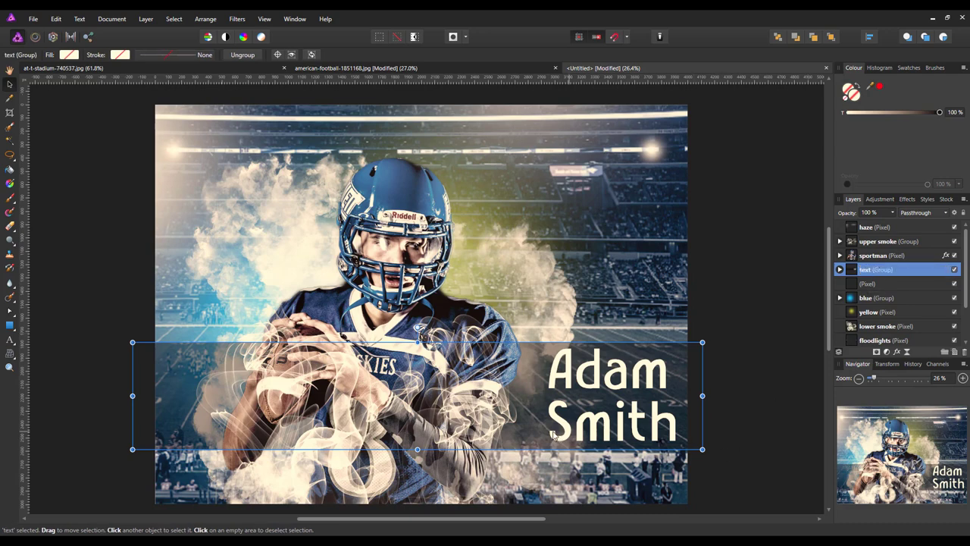
mouse_move(536, 429)
mouse_down()
mouse_move(537, 458)
mouse_move(534, 422)
mouse_up()
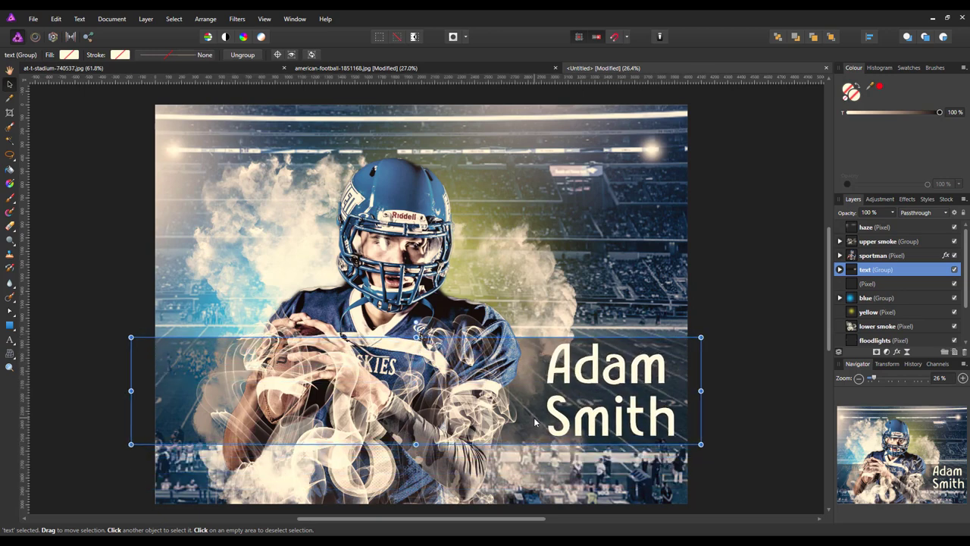
click(739, 400)
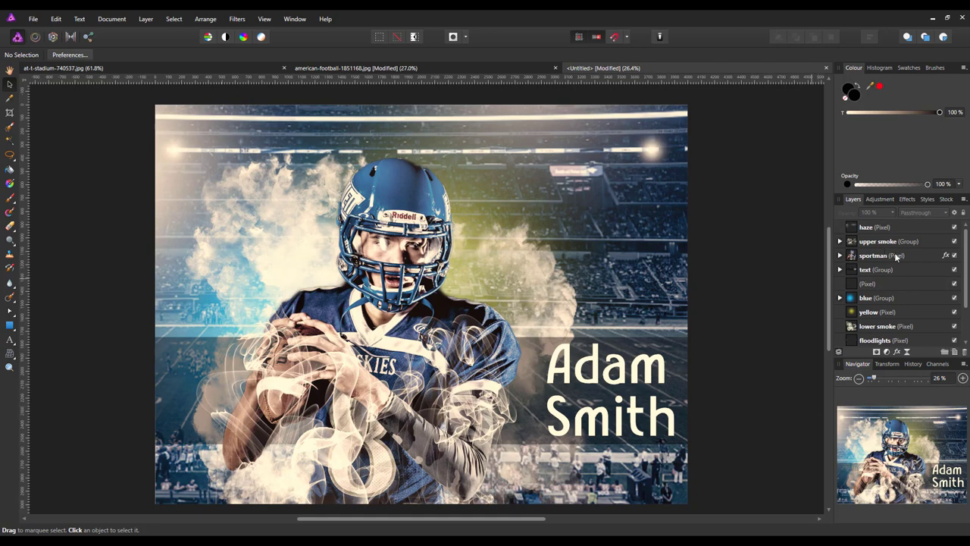
Merge all visible layers into a new pixel layer above the haze layer.
click(906, 230)
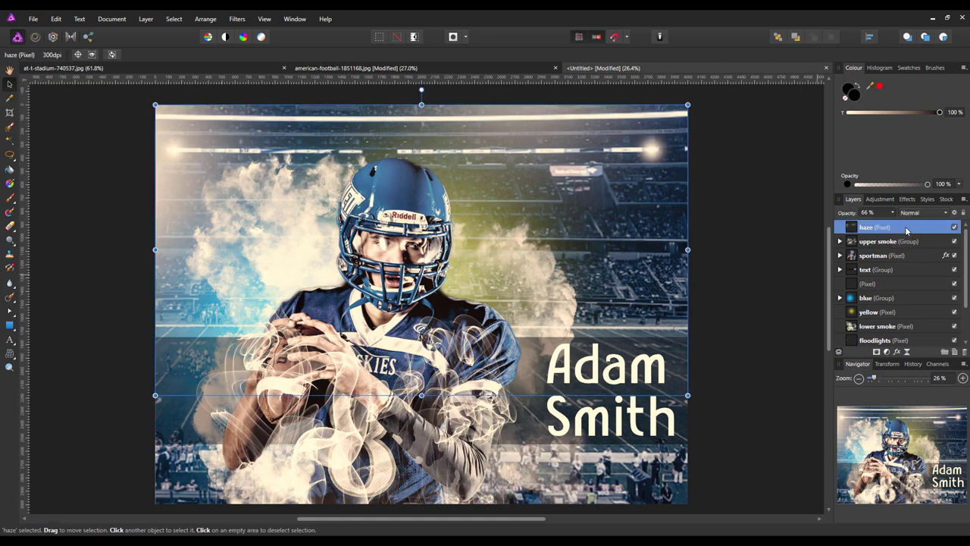
right_click(906, 229)
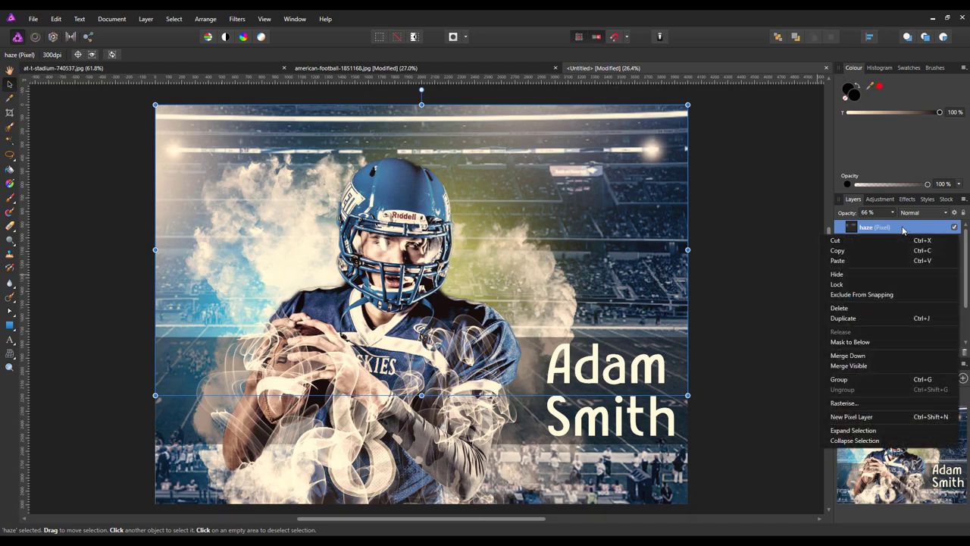
click(862, 367)
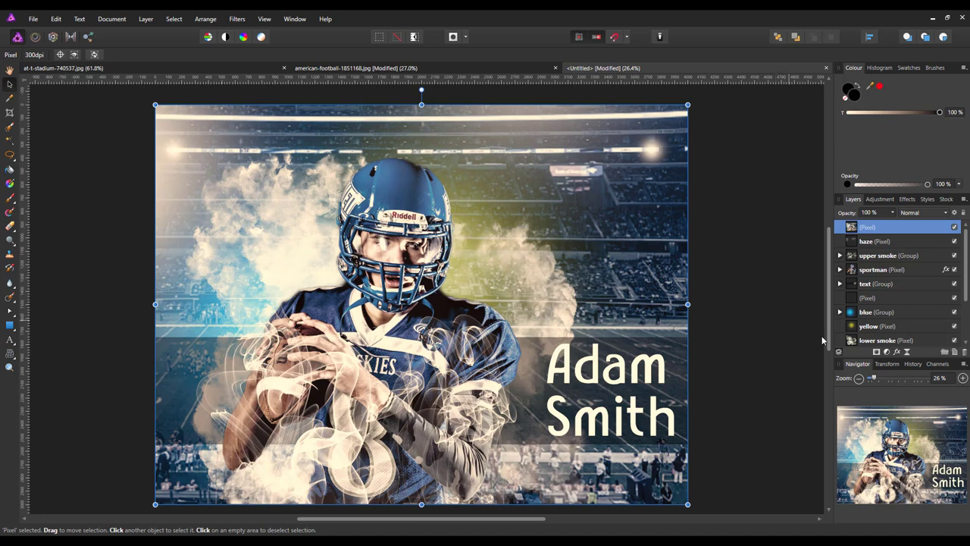
Add an HSL adjustment above the merged layer and set the Blues saturation shift to 8%.
click(888, 352)
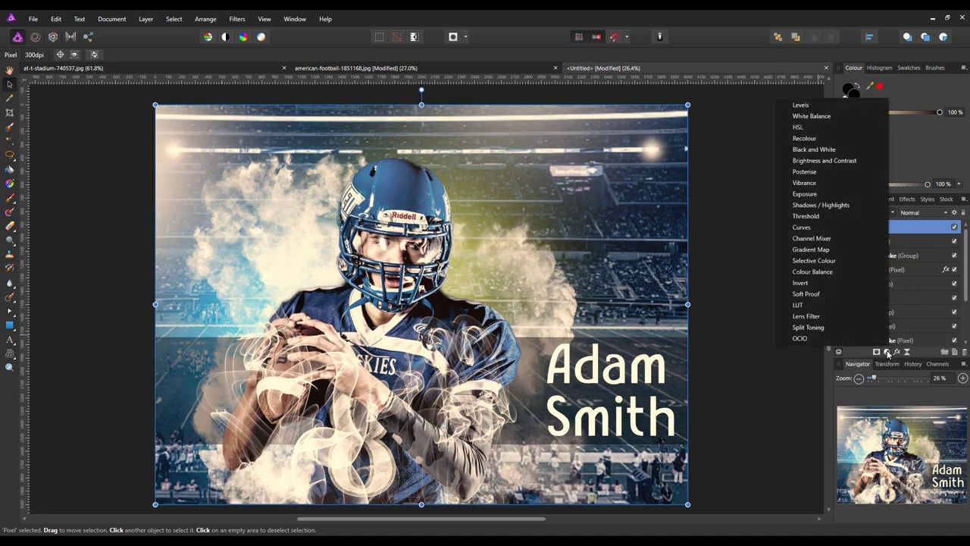
click(800, 127)
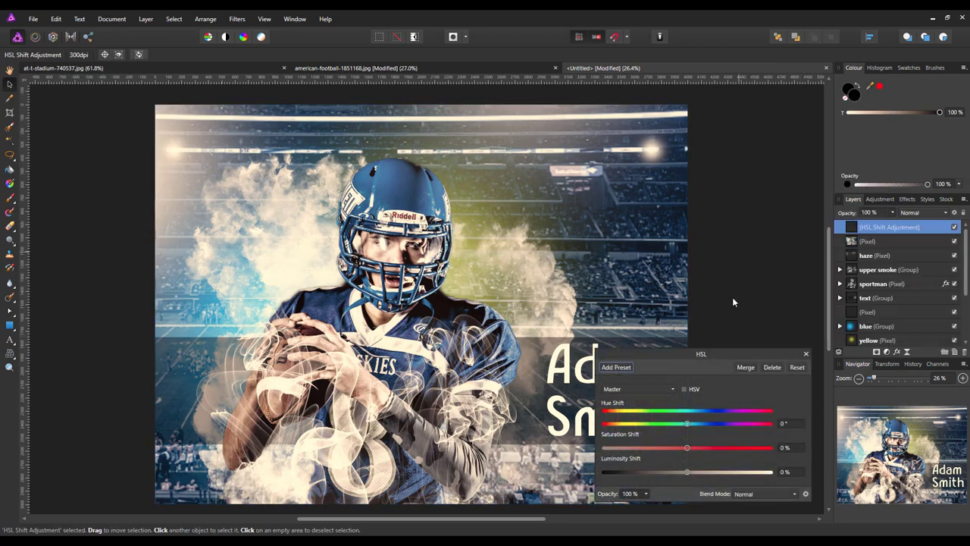
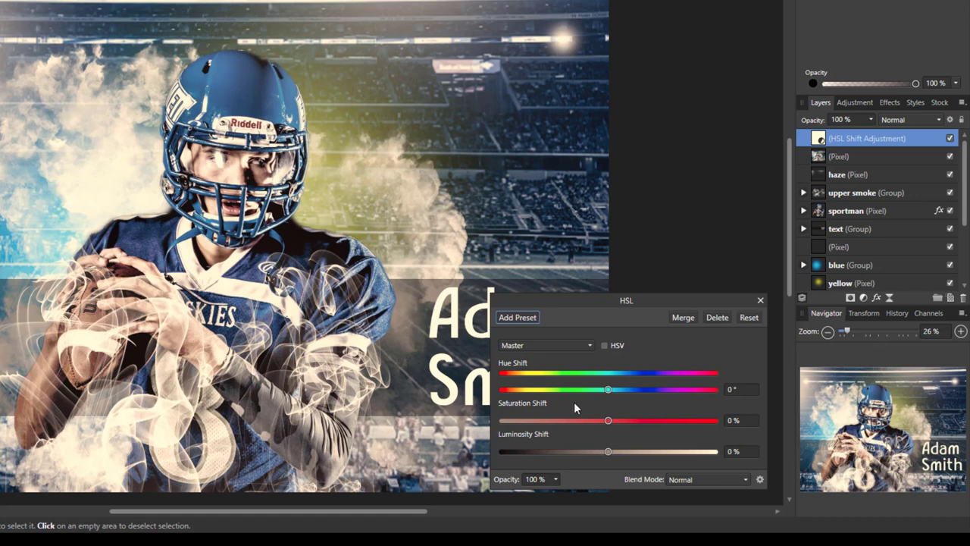
click(591, 347)
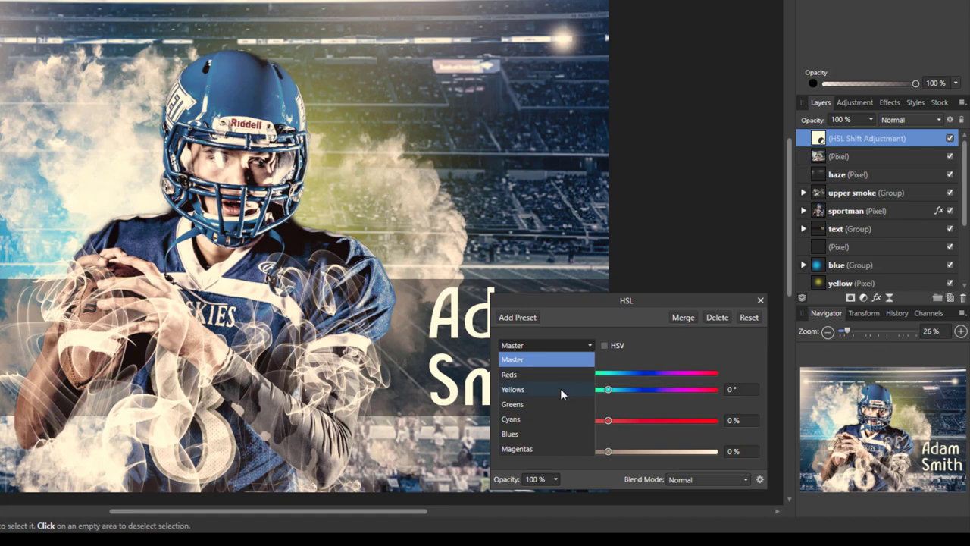
click(514, 434)
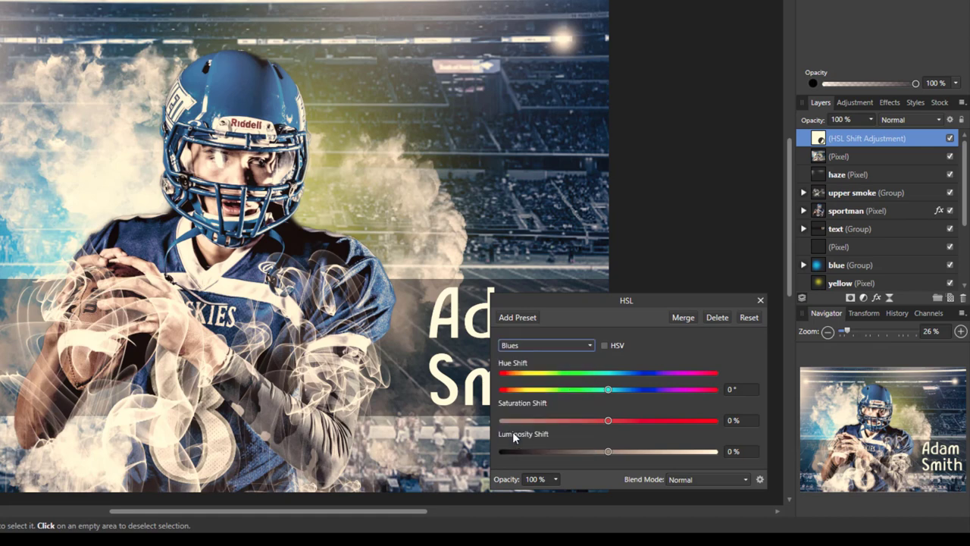
click(610, 421)
drag(610, 423, 614, 423)
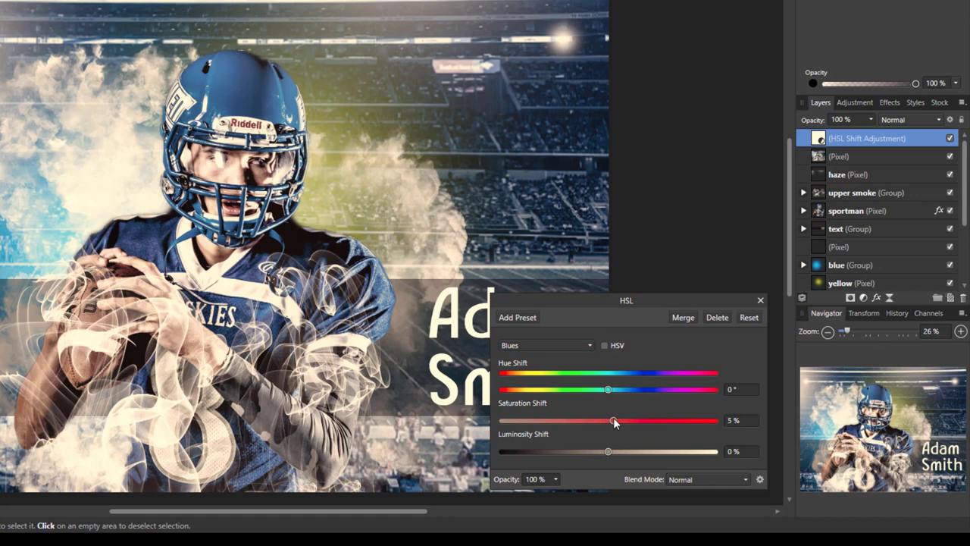
mouse_move(613, 423)
mouse_down()
mouse_move(656, 427)
mouse_move(619, 425)
mouse_up()
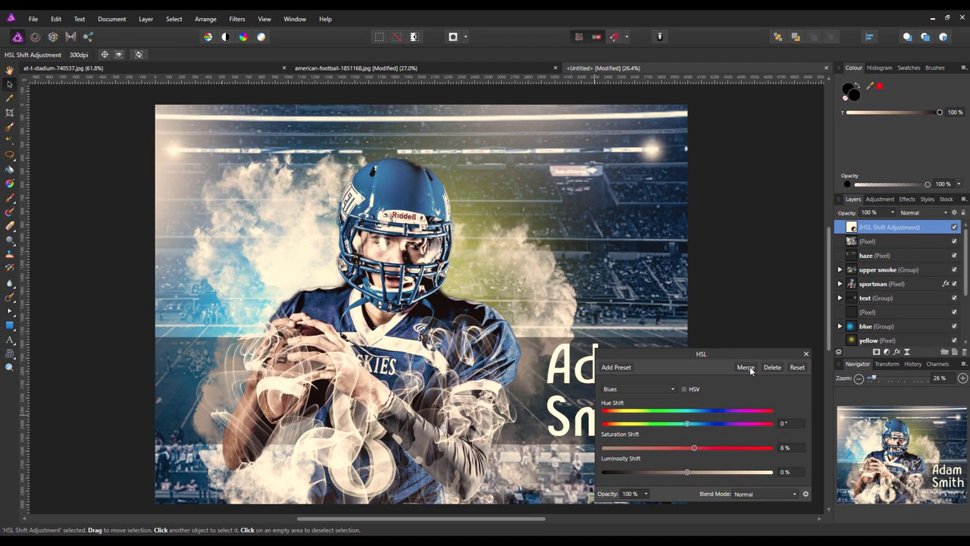
Merge the HSL adjustment into the pixel layer and sharpen it with an Unsharp Mask of 10.6 px radius, factor 1.357 and 0% threshold.
click(746, 367)
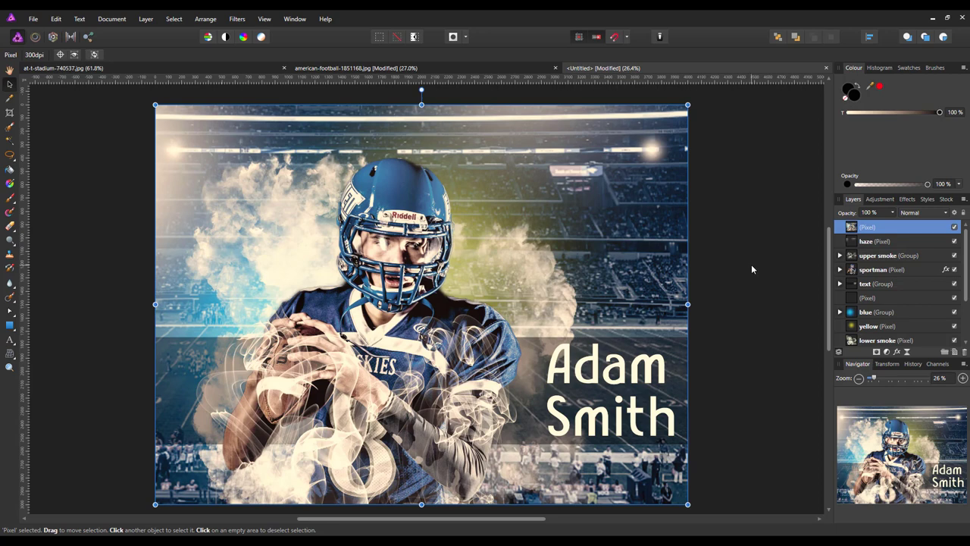
click(244, 21)
mouse_move(220, 39)
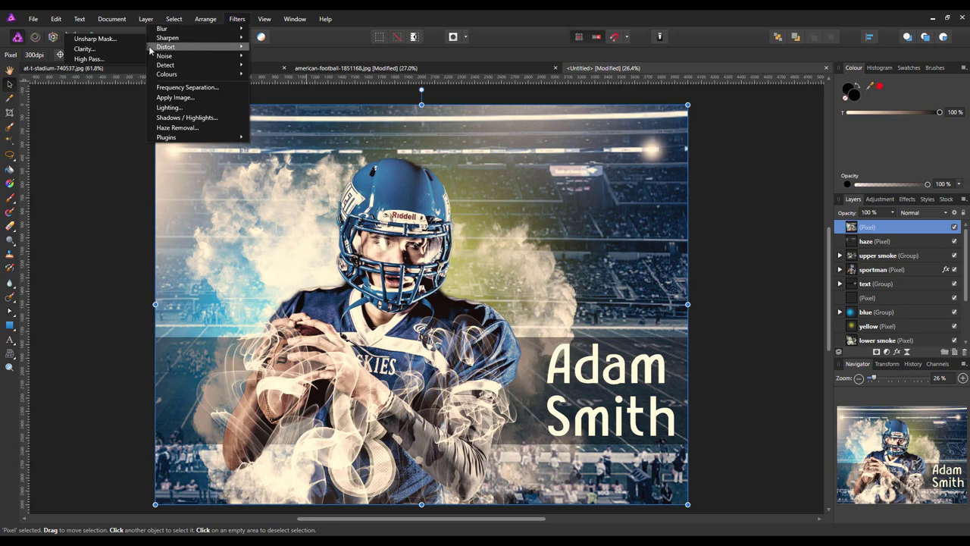
click(105, 42)
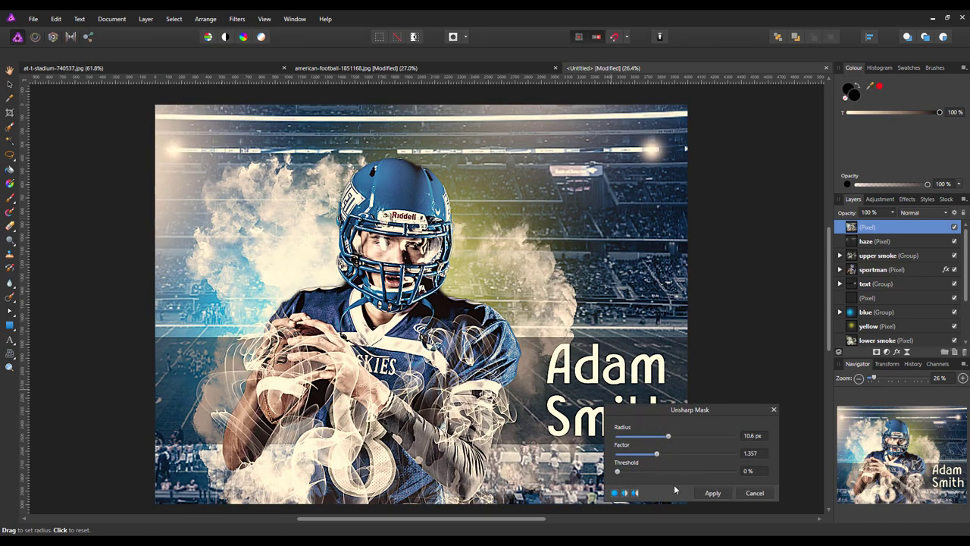
click(725, 492)
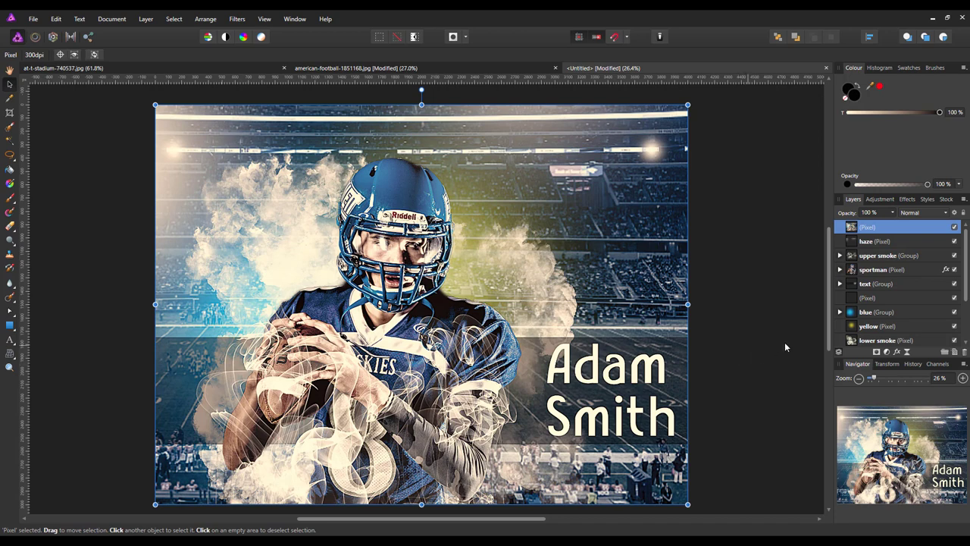
Add a Gradient Map adjustment above the merged pixel layer and remove its green middle stop.
click(887, 353)
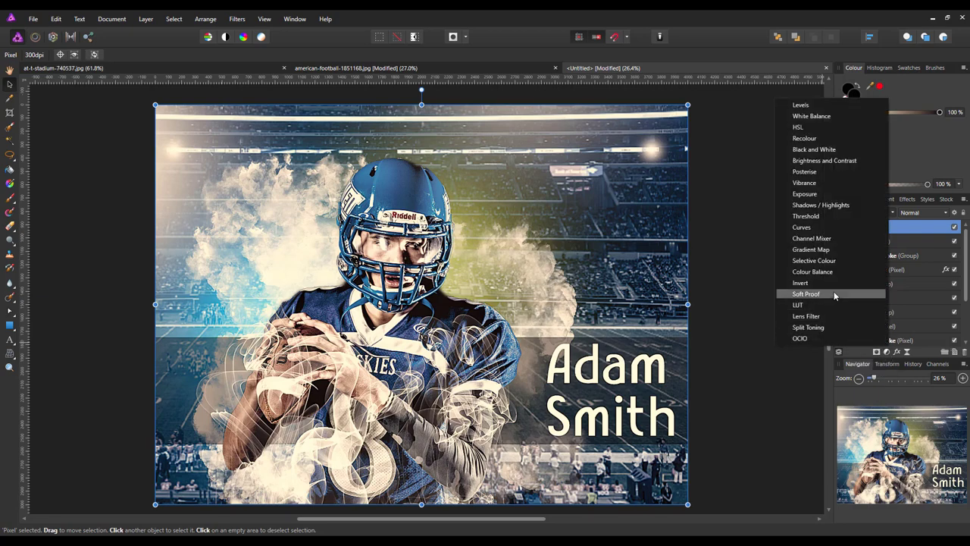
click(814, 251)
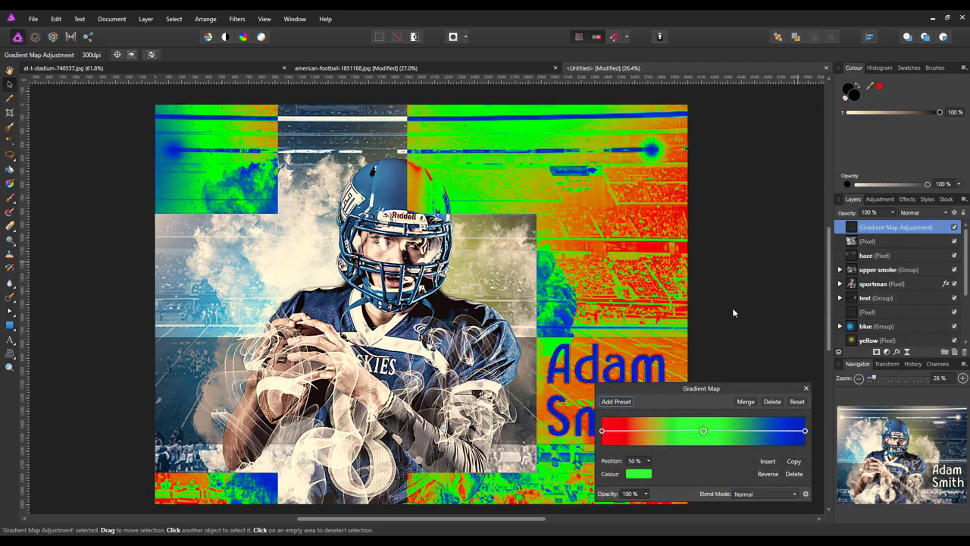
drag(704, 433, 704, 460)
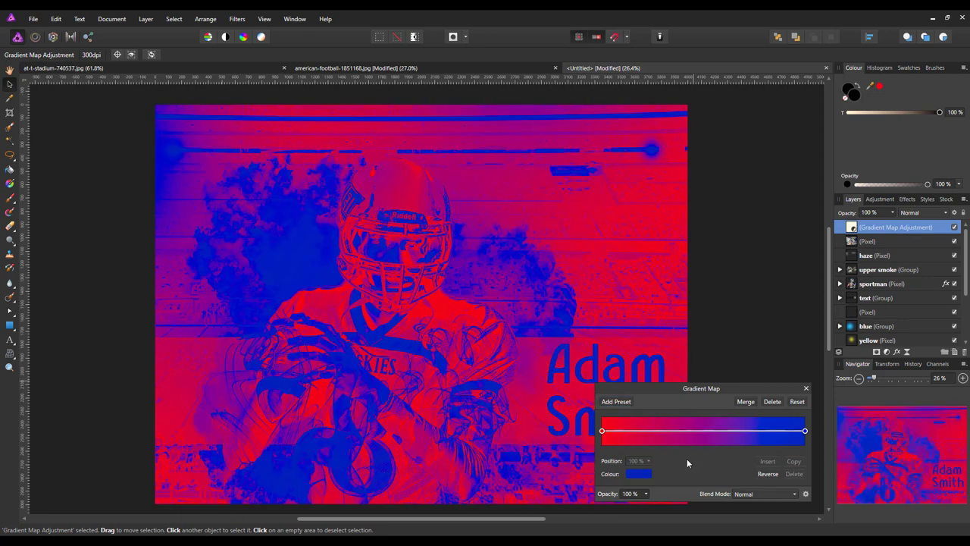
Set the gradient map's red start stop to black (000000).
click(602, 430)
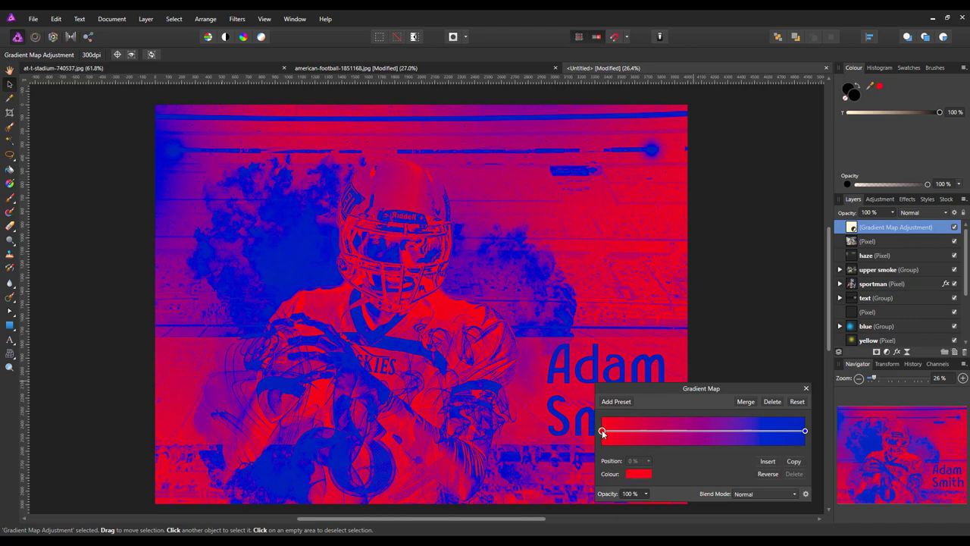
click(639, 476)
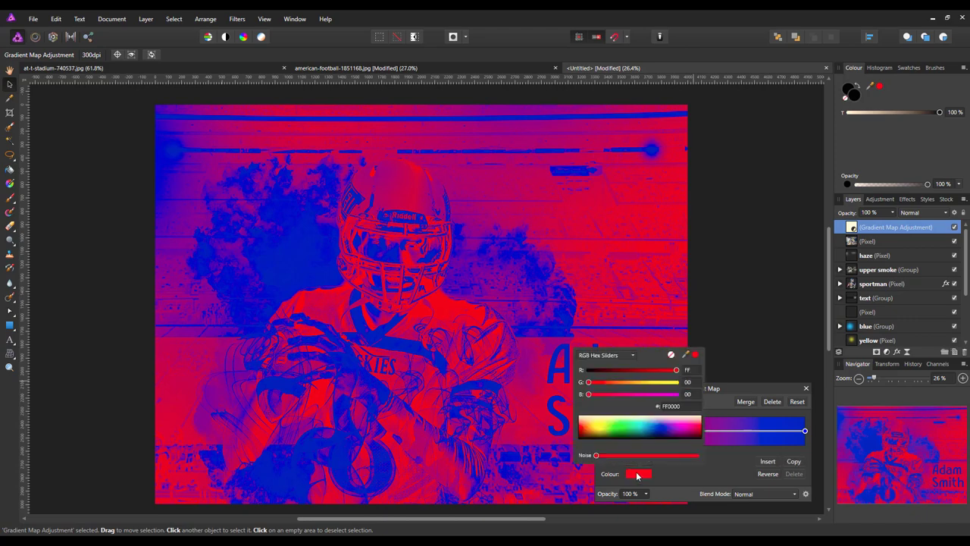
click(585, 439)
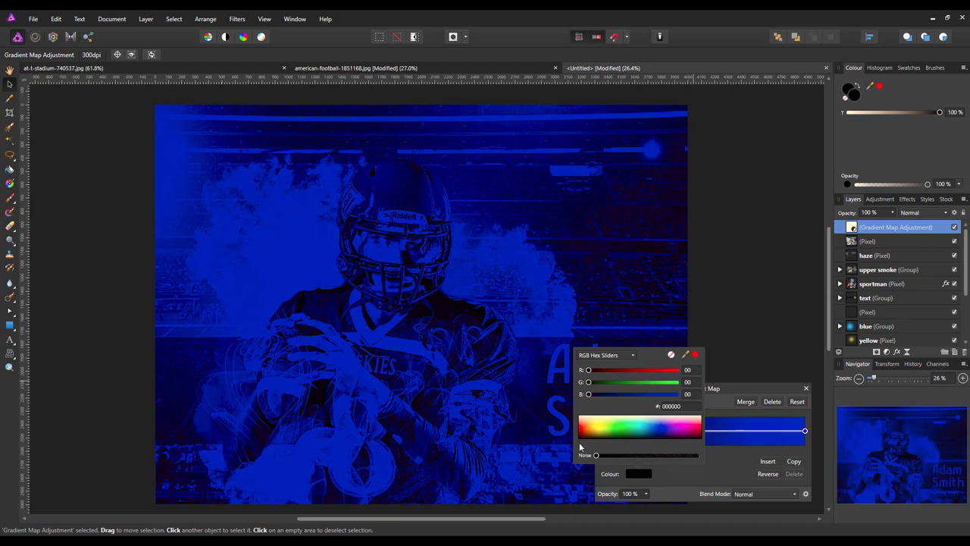
click(718, 466)
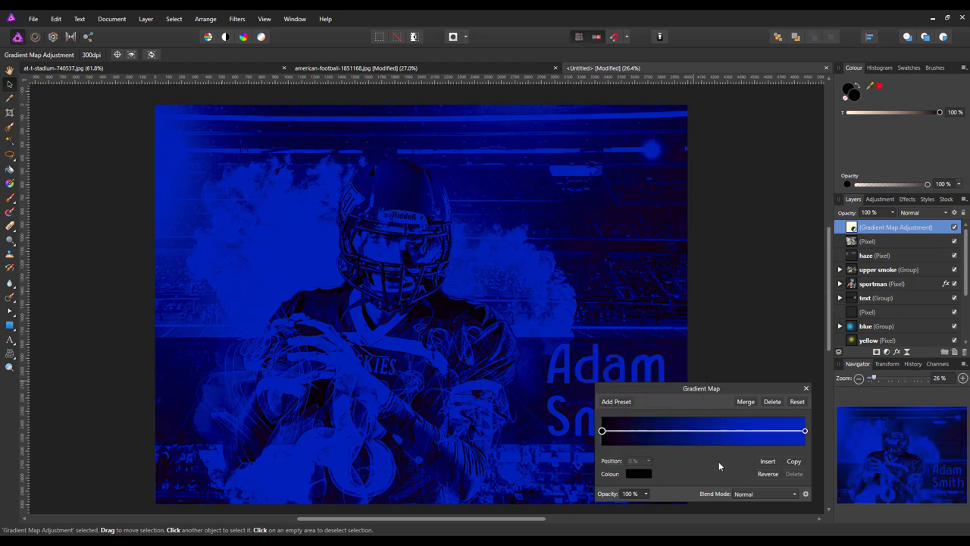
Set the gradient map's blue end stop to white (FFFFFF).
click(805, 431)
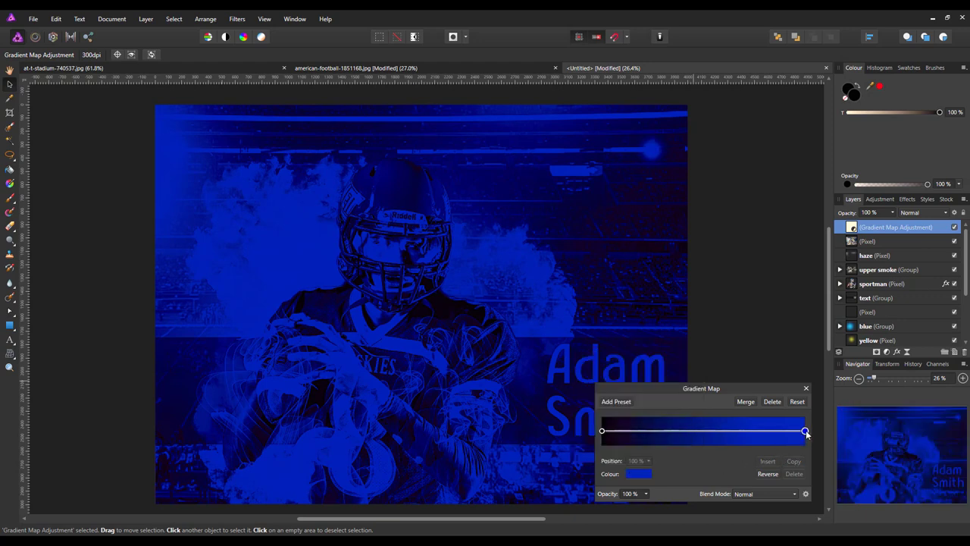
click(652, 476)
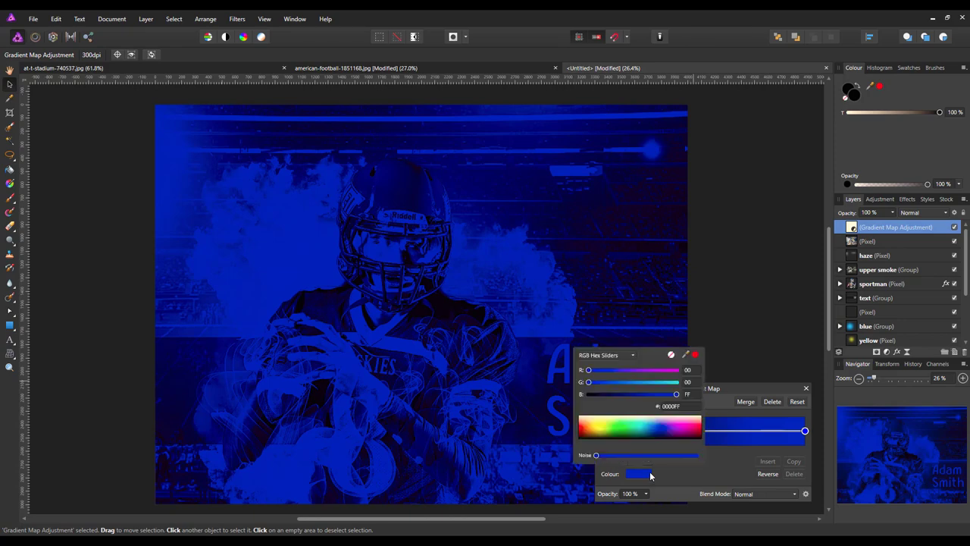
click(694, 422)
drag(694, 422, 701, 418)
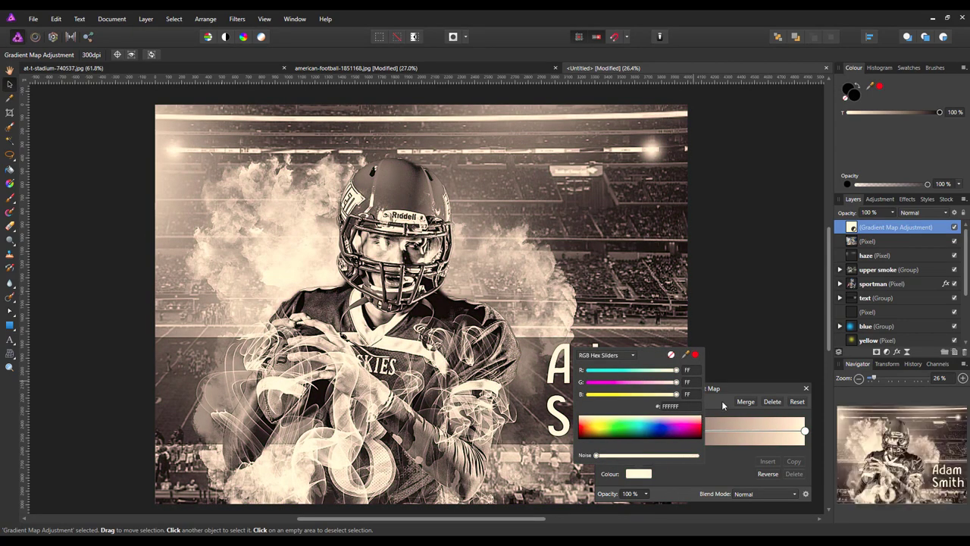
click(720, 404)
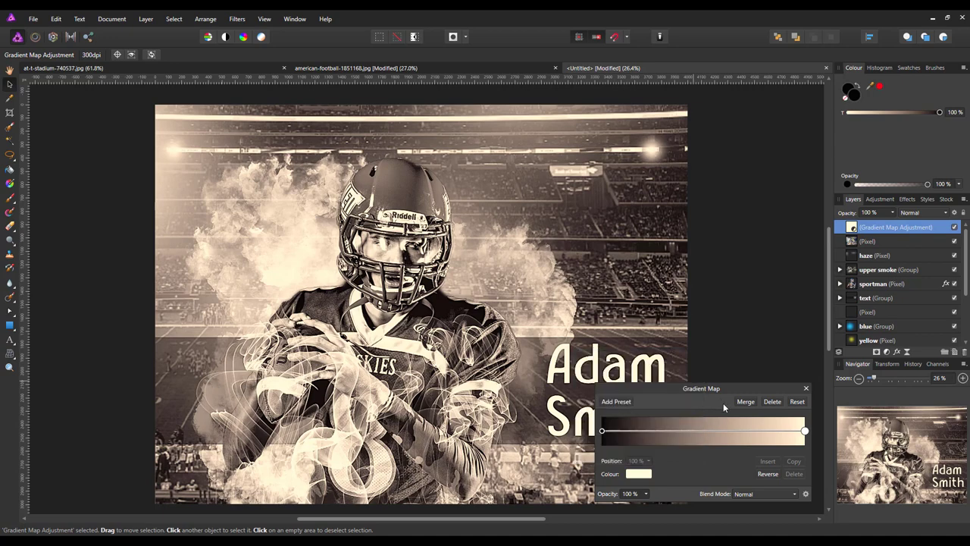
Blend the black-to-white gradient map in Soft Light at 65% opacity and merge it into the pixel layer.
click(793, 495)
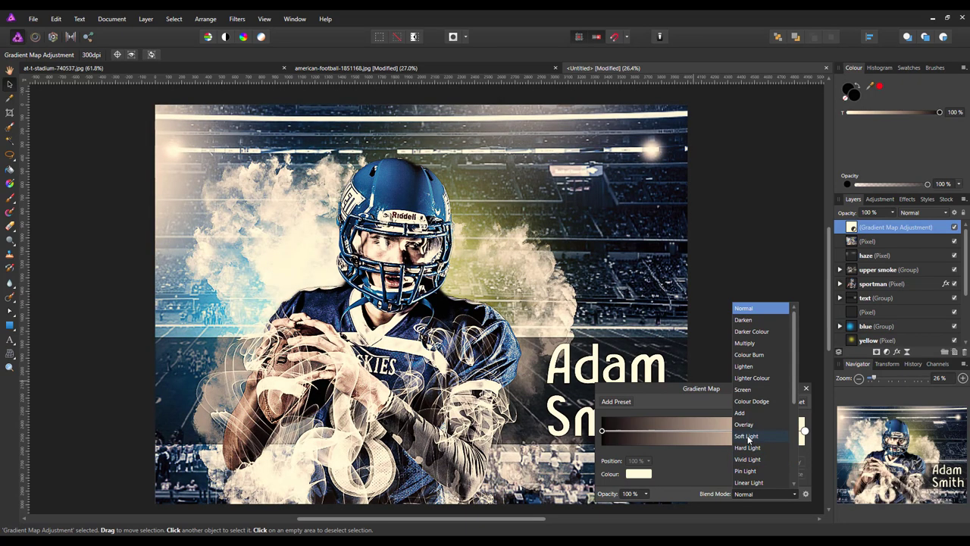
click(747, 436)
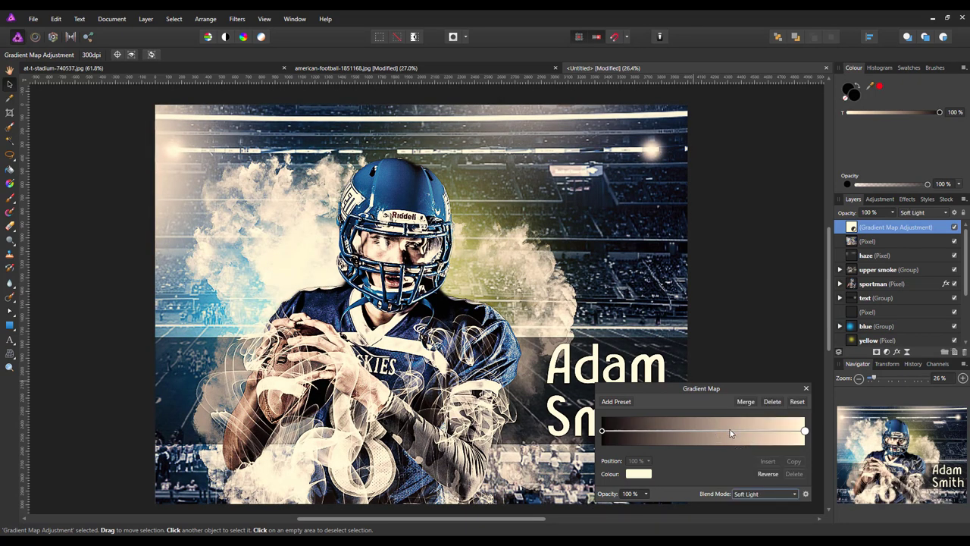
click(646, 493)
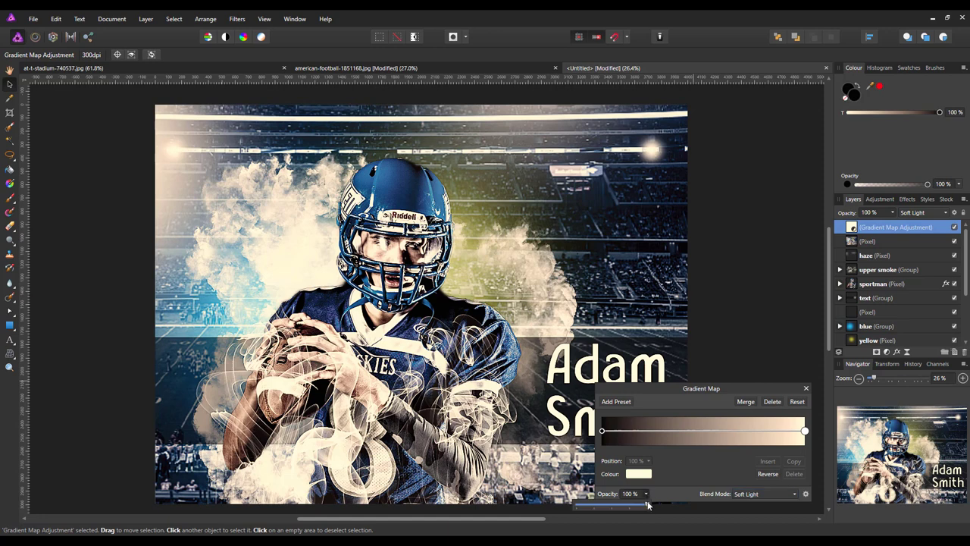
drag(648, 504, 622, 507)
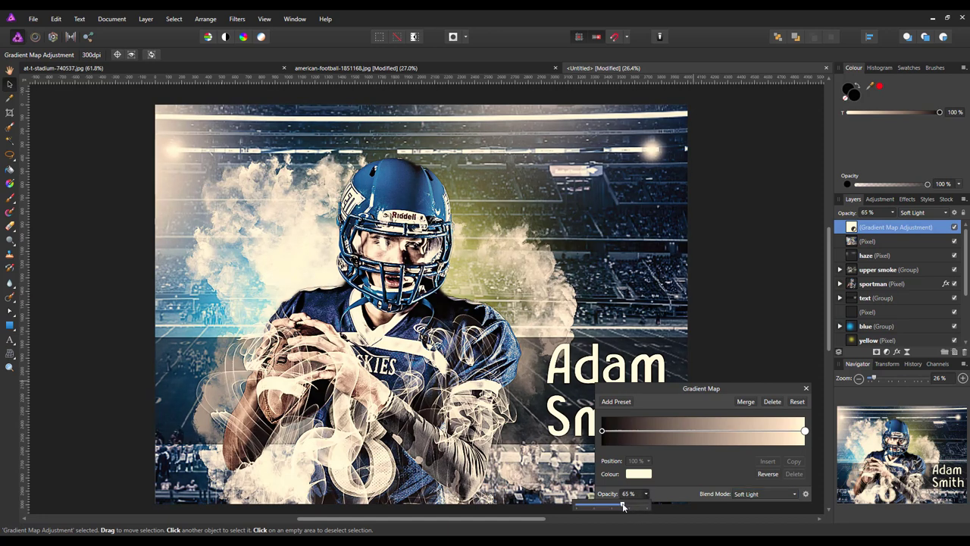
click(672, 491)
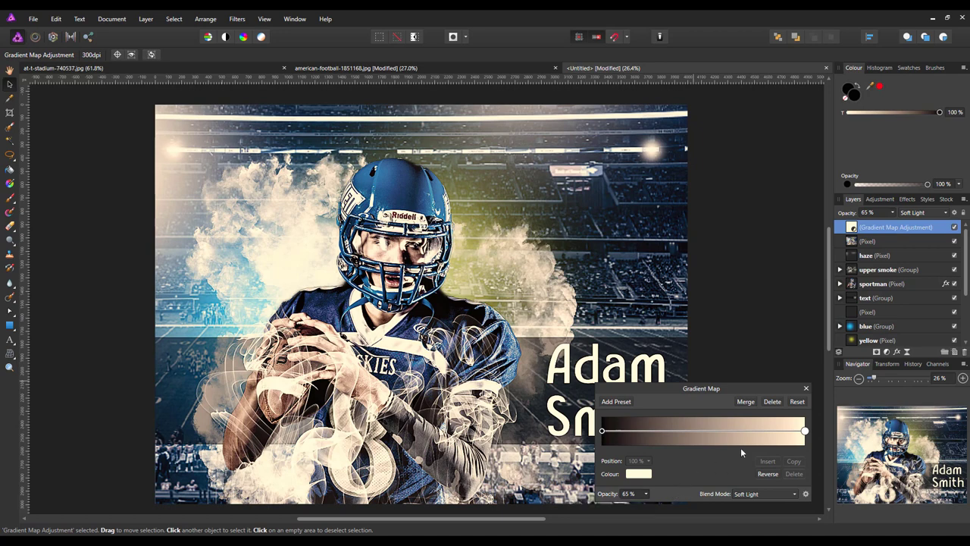
click(748, 402)
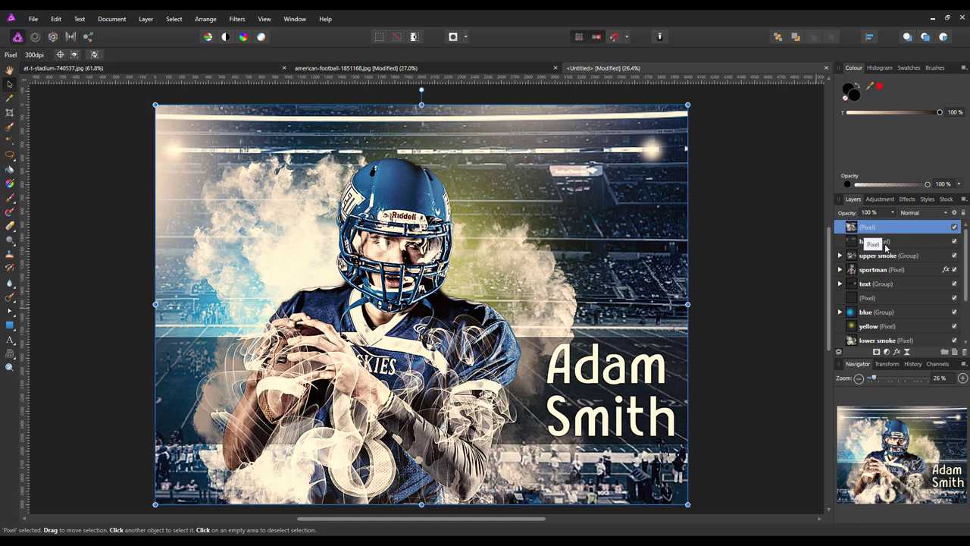
Add a new Gradient Map adjustment above the merged pixel layer and set its start stop to hex 410028.
click(889, 353)
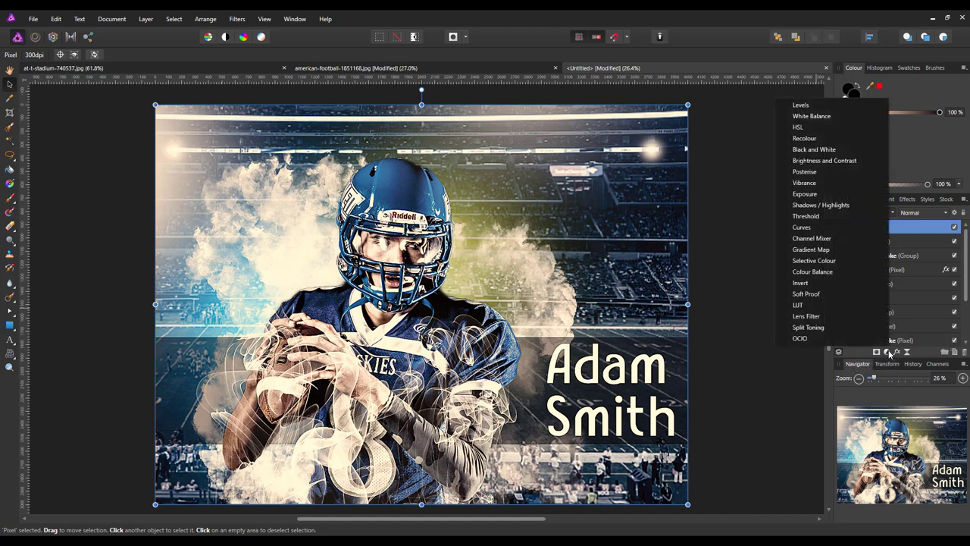
click(809, 250)
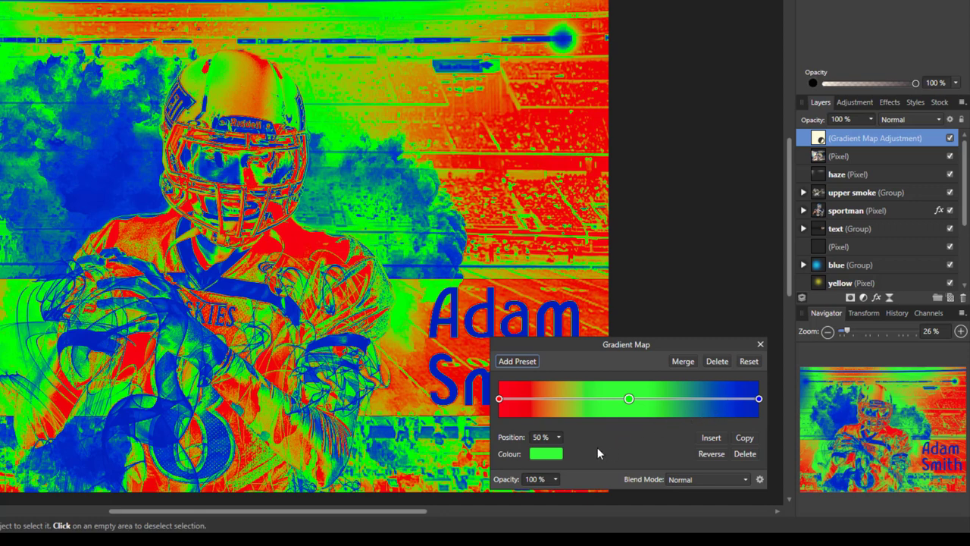
click(499, 399)
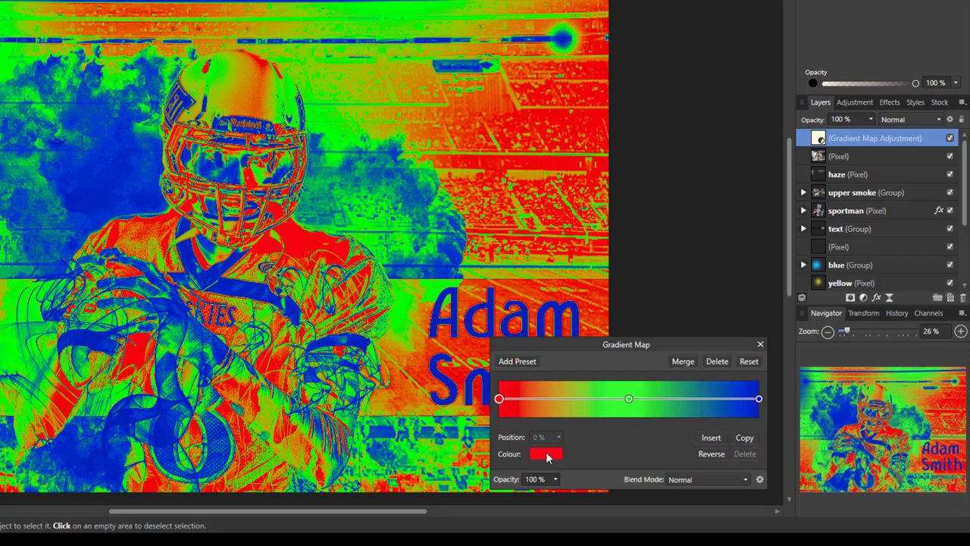
click(547, 455)
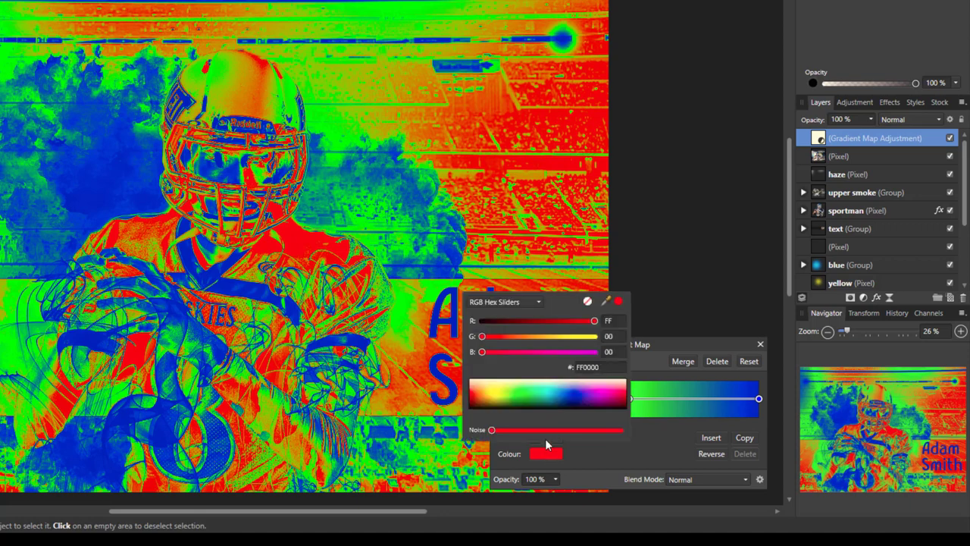
click(591, 368)
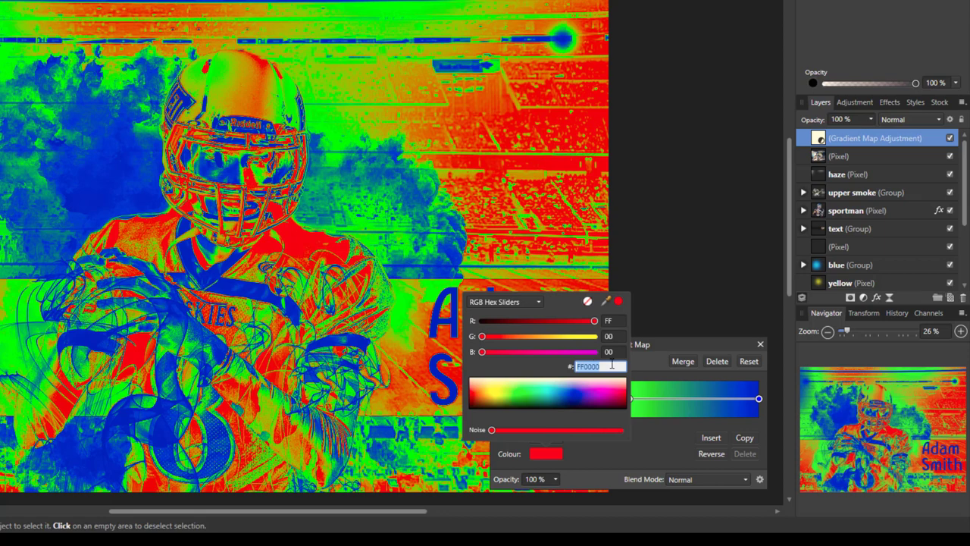
text(410028)
key(Return)
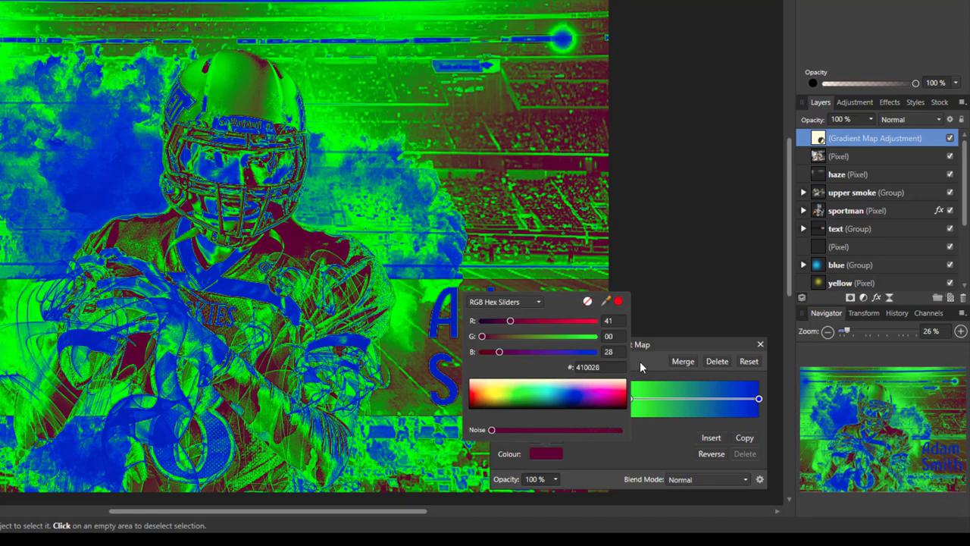
click(640, 361)
Set the gradient map's middle stop to hex 834C0A.
click(629, 402)
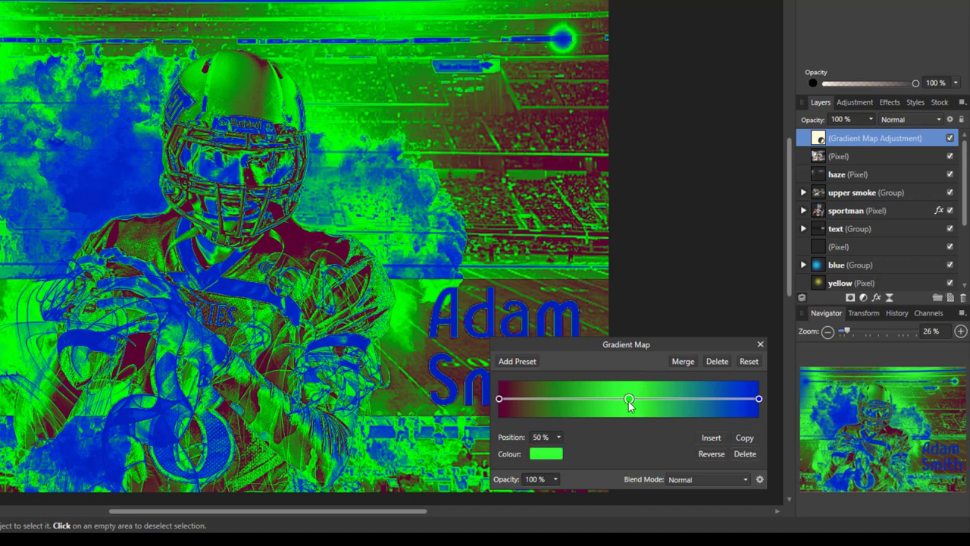
click(556, 453)
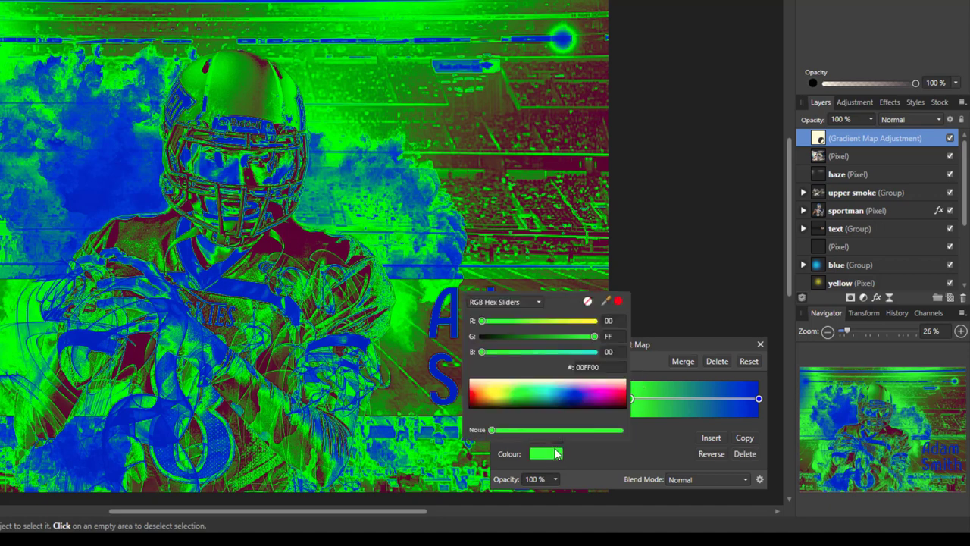
click(595, 369)
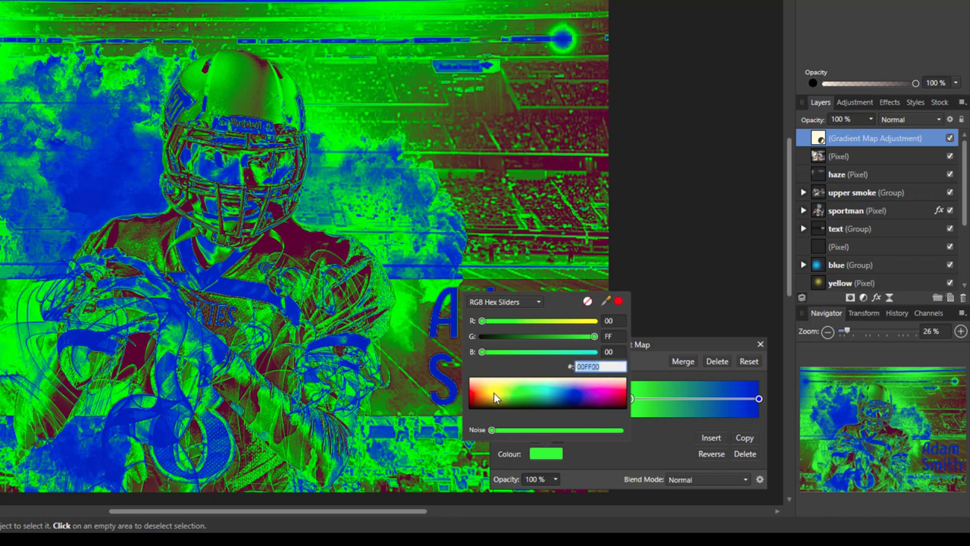
text(834c0a)
key(Return)
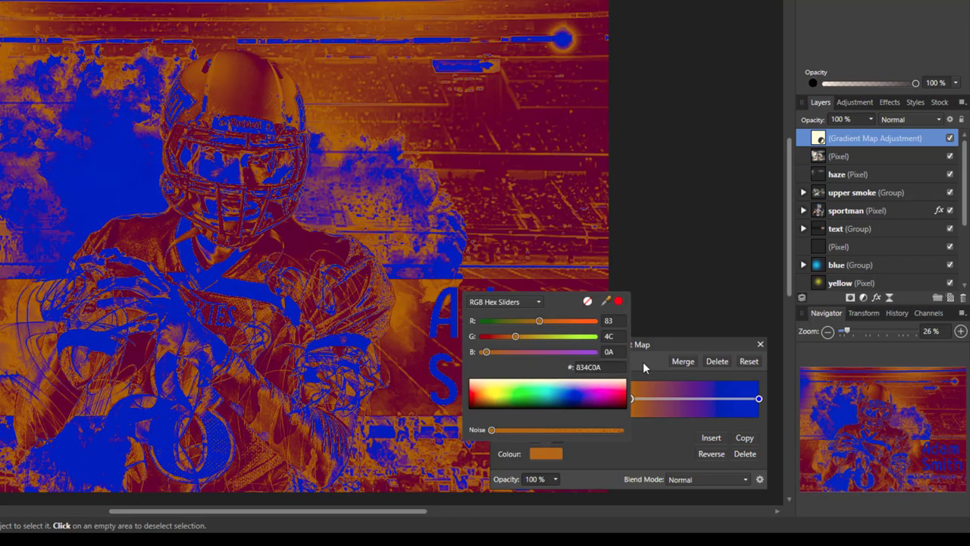
Set the gradient map's end stop to hex 986500.
click(759, 398)
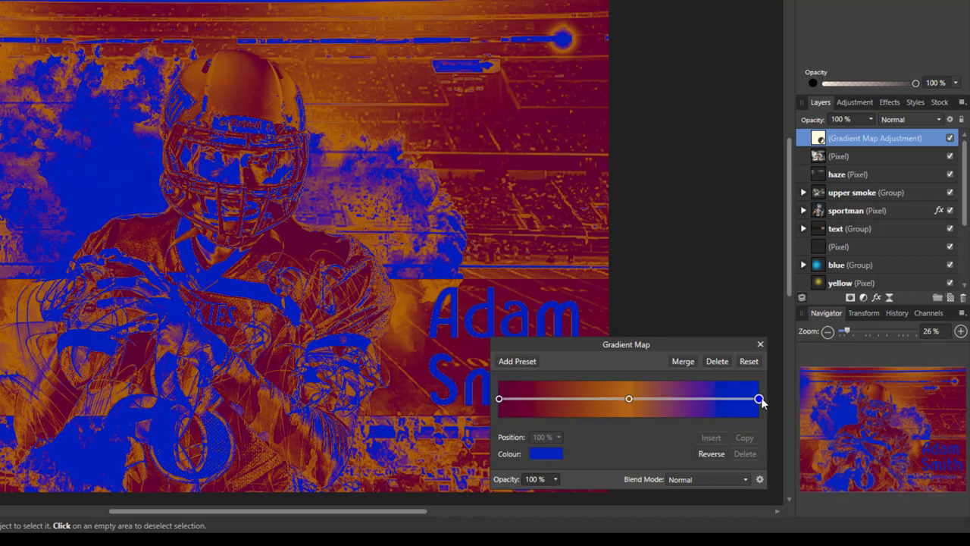
click(556, 454)
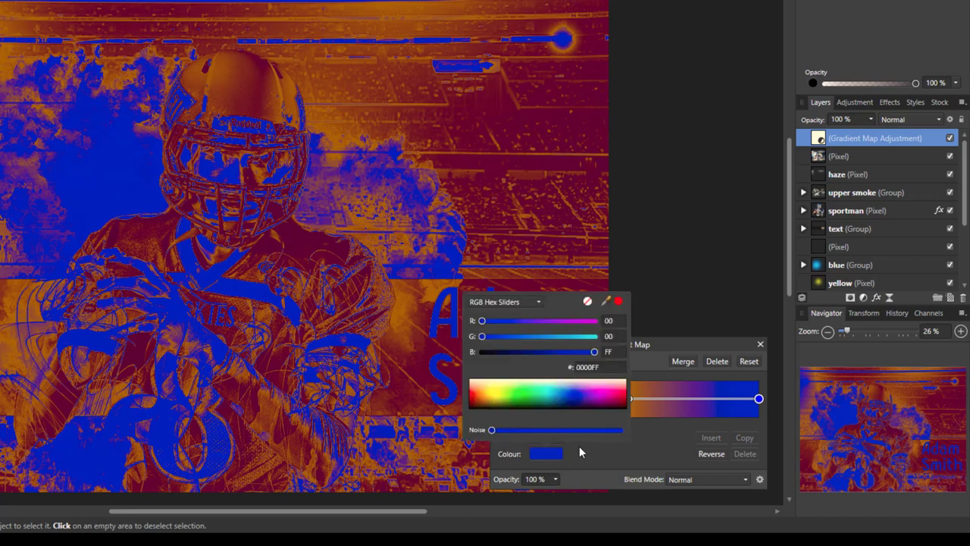
click(591, 368)
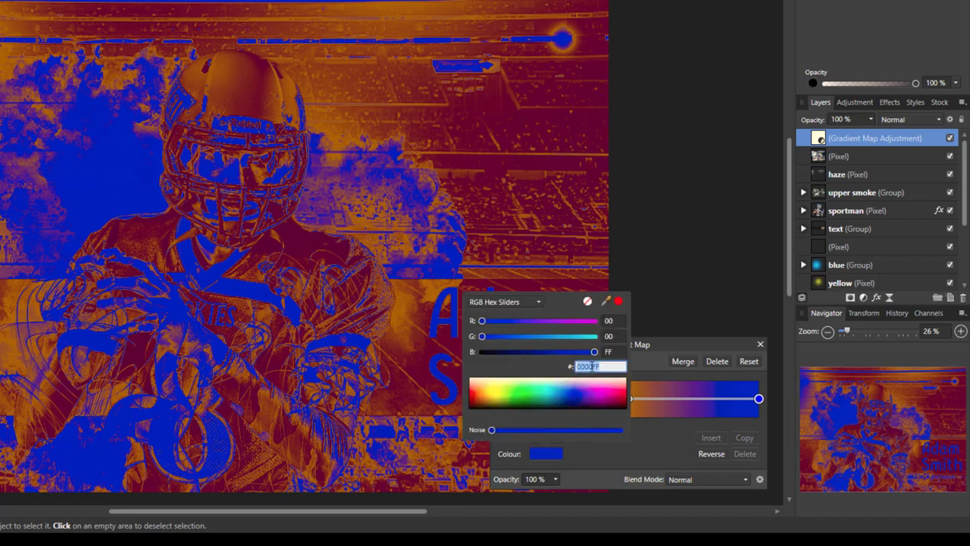
text(986500)
key(Return)
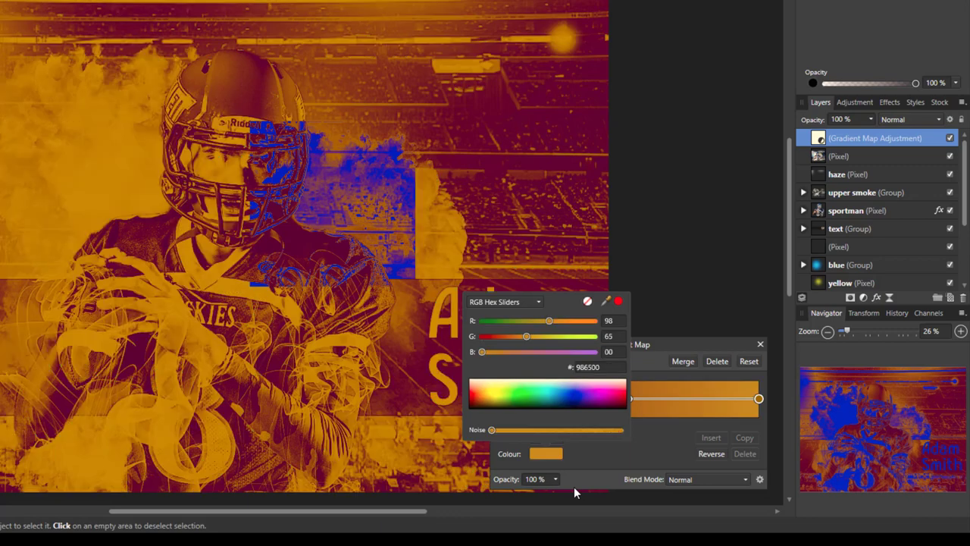
Set the purple-to-orange gradient map's blend mode to Soft Light and its opacity to 50%, then close its settings.
click(654, 357)
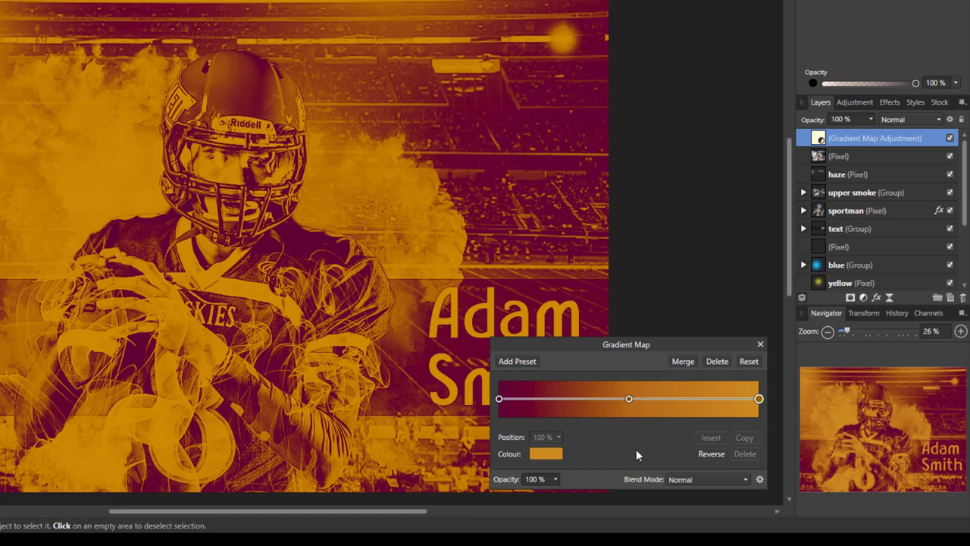
click(745, 479)
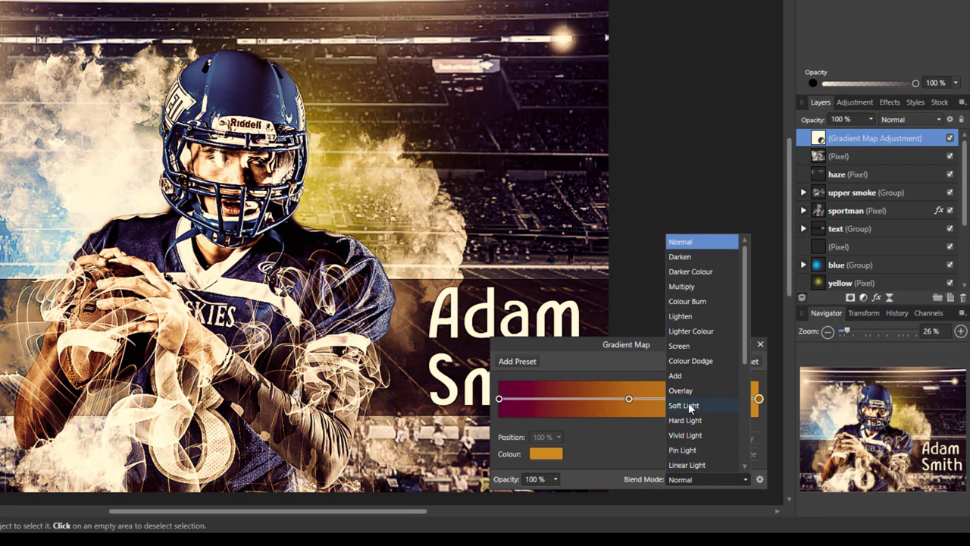
click(684, 405)
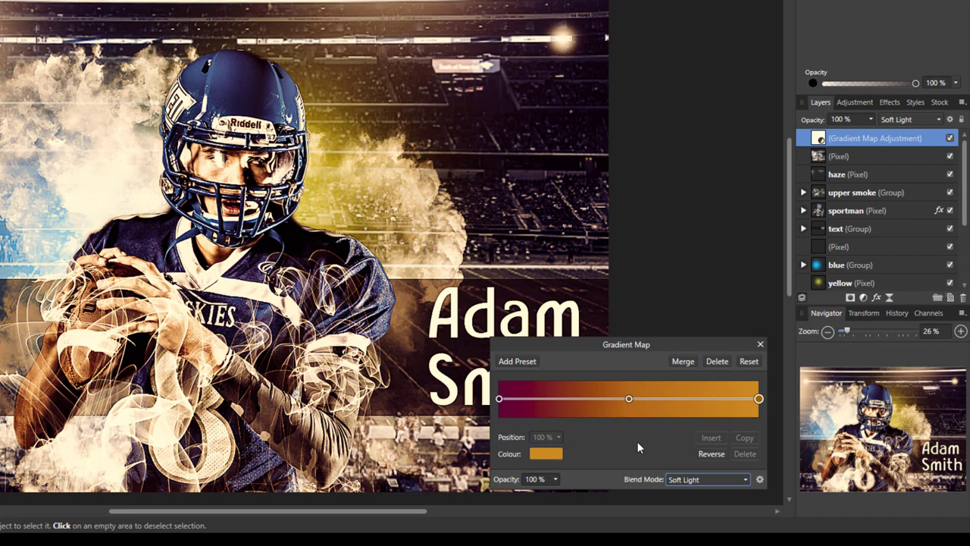
click(556, 479)
drag(537, 497, 498, 502)
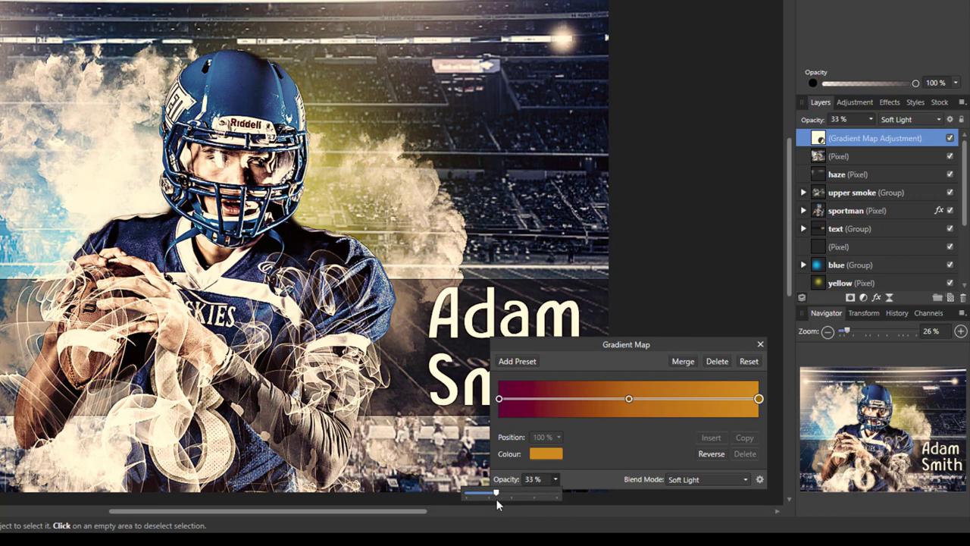
drag(500, 502, 510, 506)
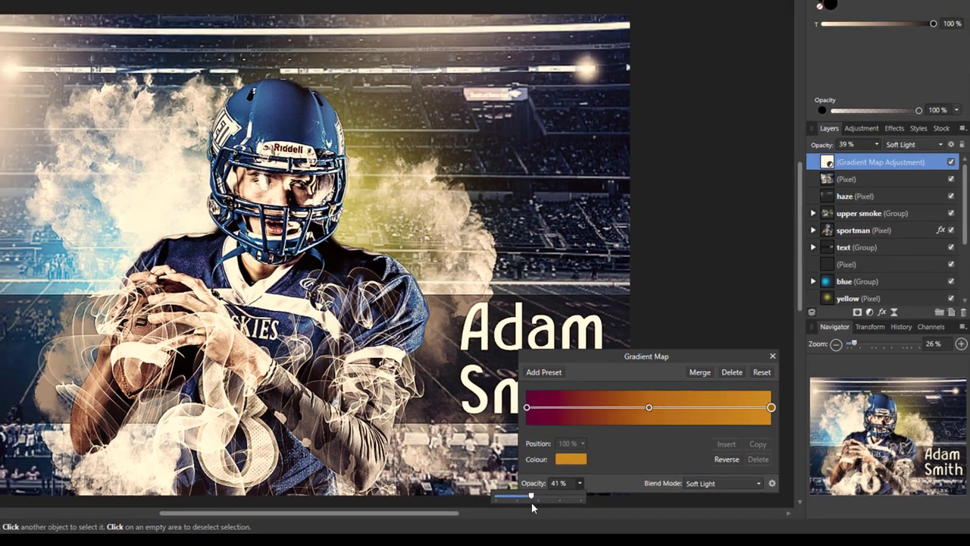
drag(612, 514, 614, 515)
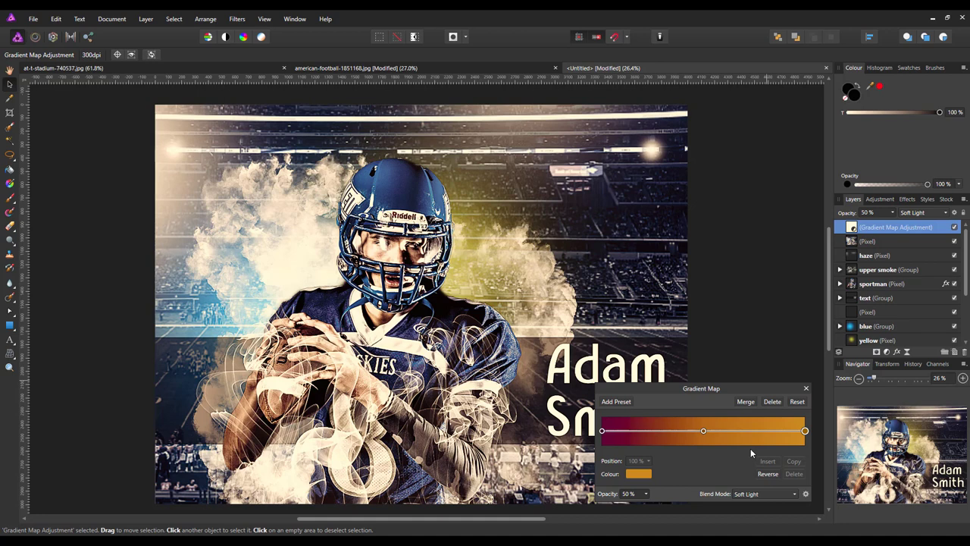
click(807, 388)
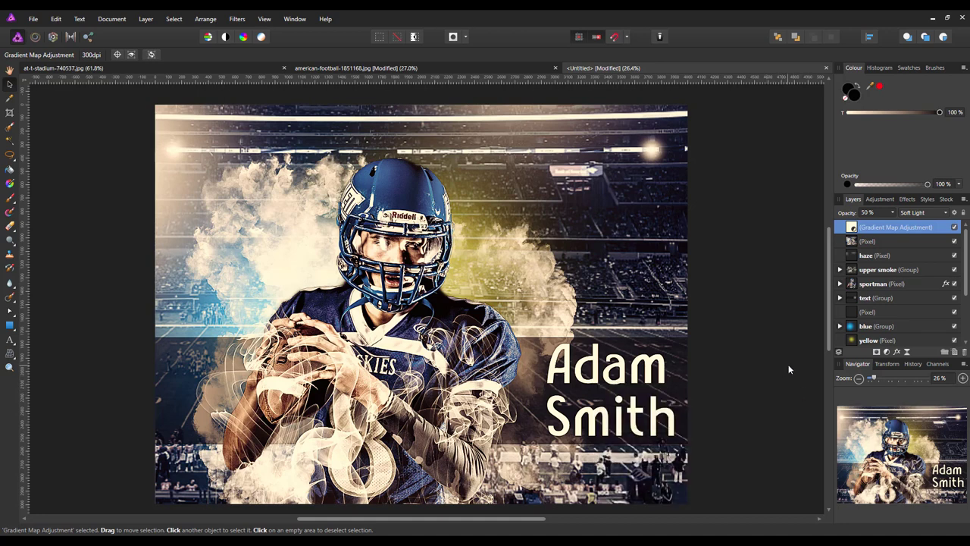